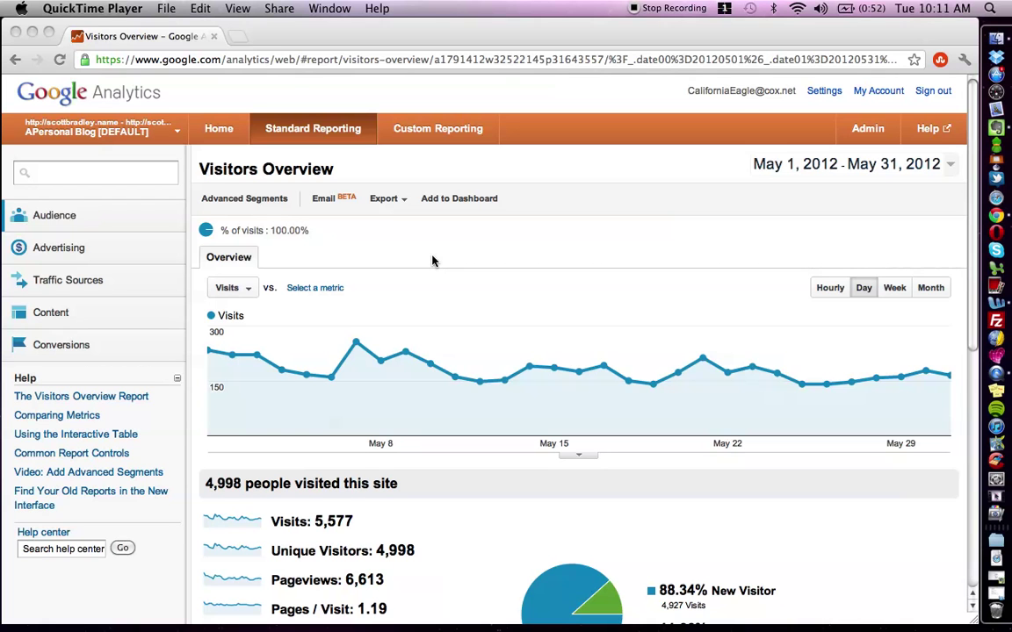
# Examine the May 2012 Visitors Overview: the visits graph, unique visitors, pageviews, pages per visit, visit duration, bounce rate and new visits
pyautogui.scroll(-4, 432, 260)
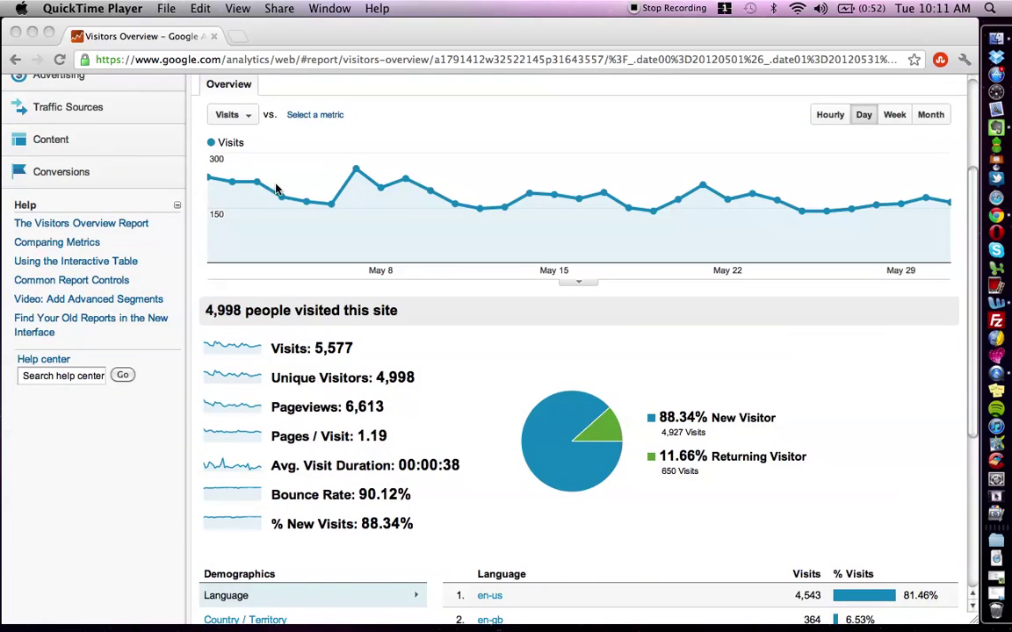
pyautogui.scroll(4, 318, 197)
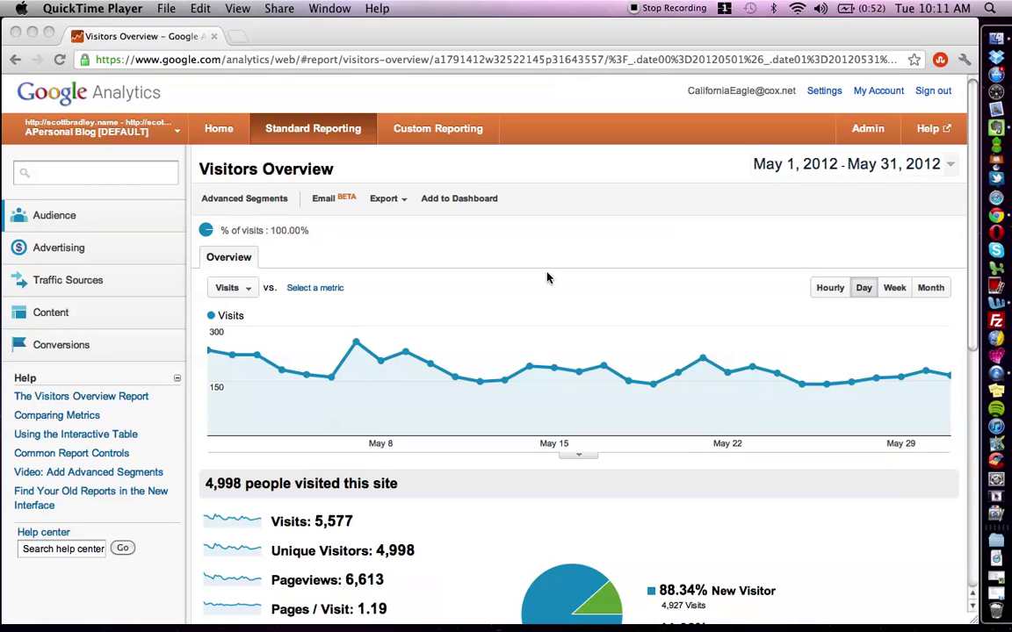
pyautogui.click(452, 294)
pyautogui.moveTo(259, 356)
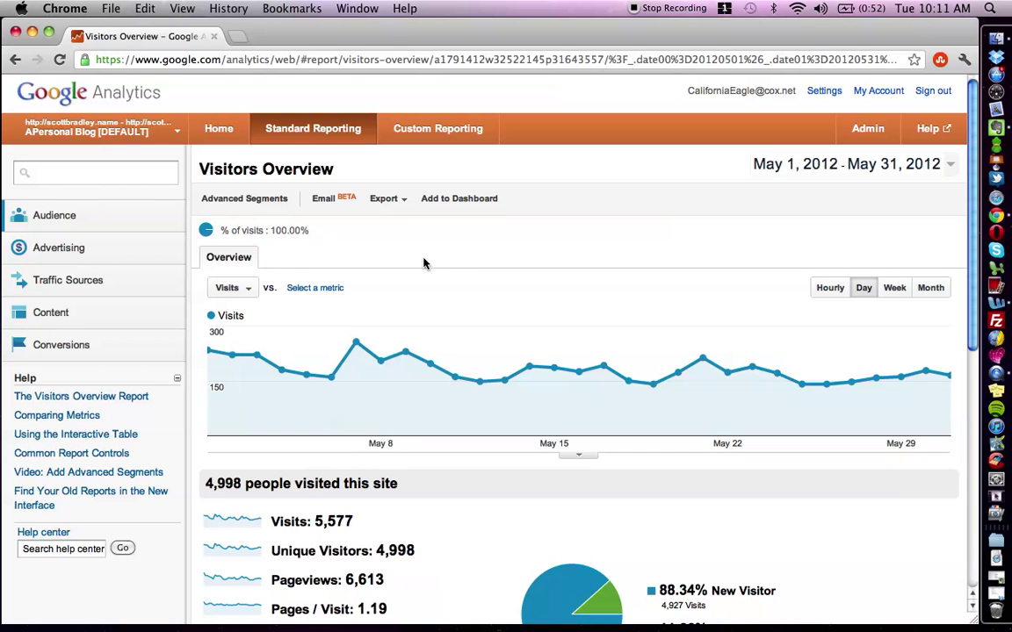
pyautogui.scroll(-5, 422, 263)
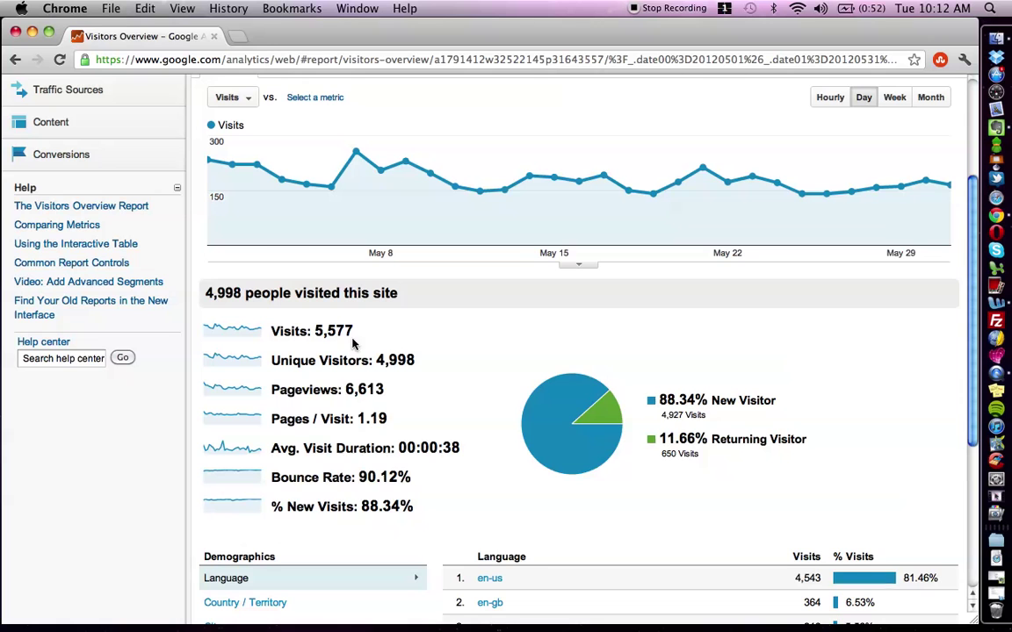
pyautogui.moveTo(334, 369)
pyautogui.moveTo(431, 362)
pyautogui.moveTo(303, 389)
pyautogui.moveTo(328, 445)
pyautogui.moveTo(344, 478)
pyautogui.moveTo(296, 515)
pyautogui.scroll(2, 484, 499)
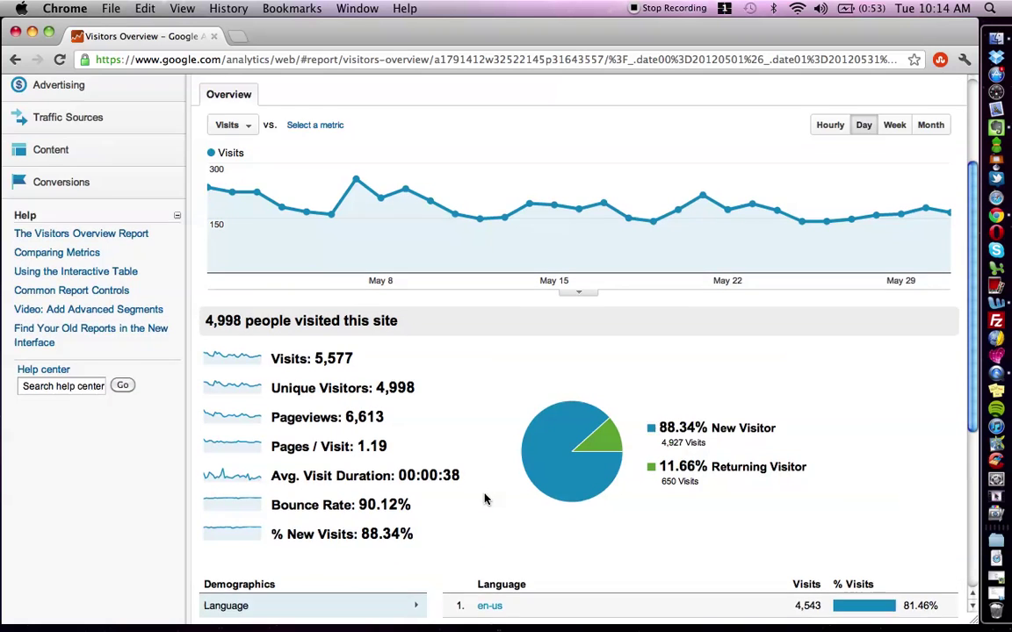
pyautogui.scroll(-3, 484, 498)
pyautogui.scroll(5, 484, 498)
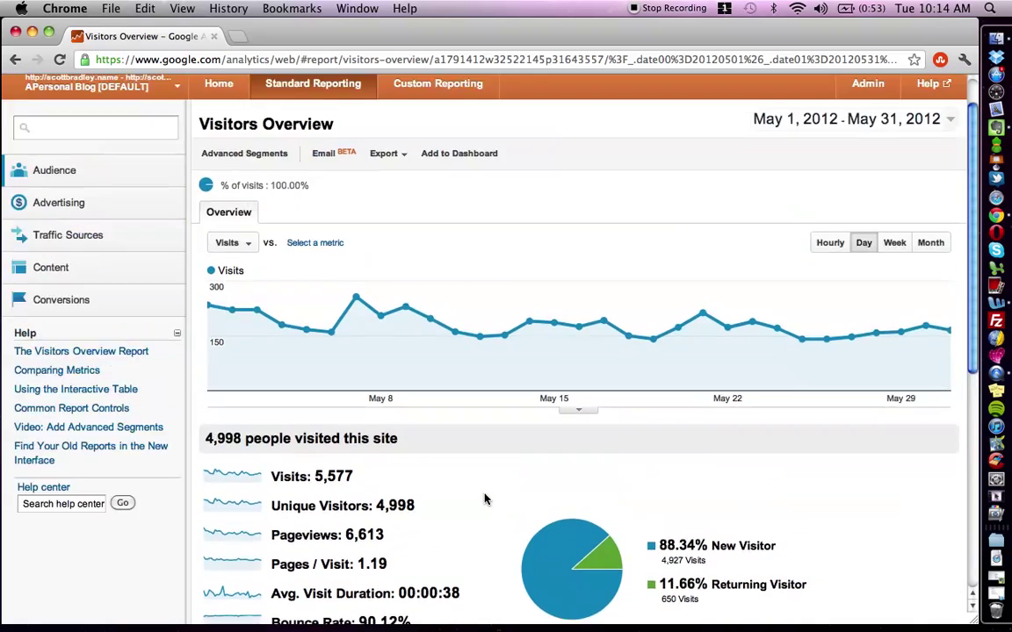
pyautogui.scroll(-12, 465, 343)
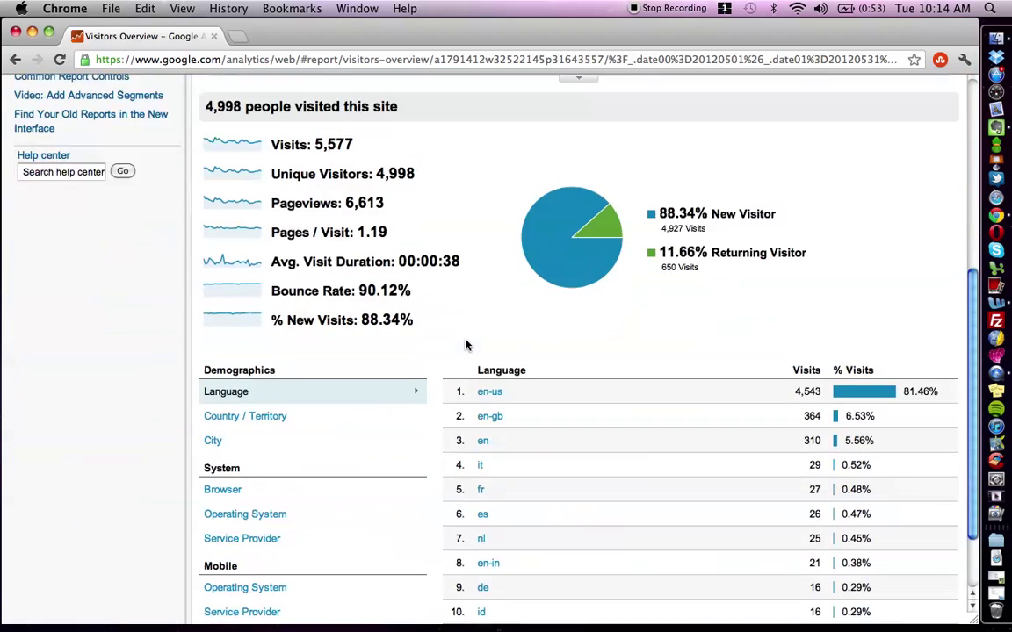
pyautogui.scroll(10, 465, 345)
pyautogui.scroll(4, 466, 344)
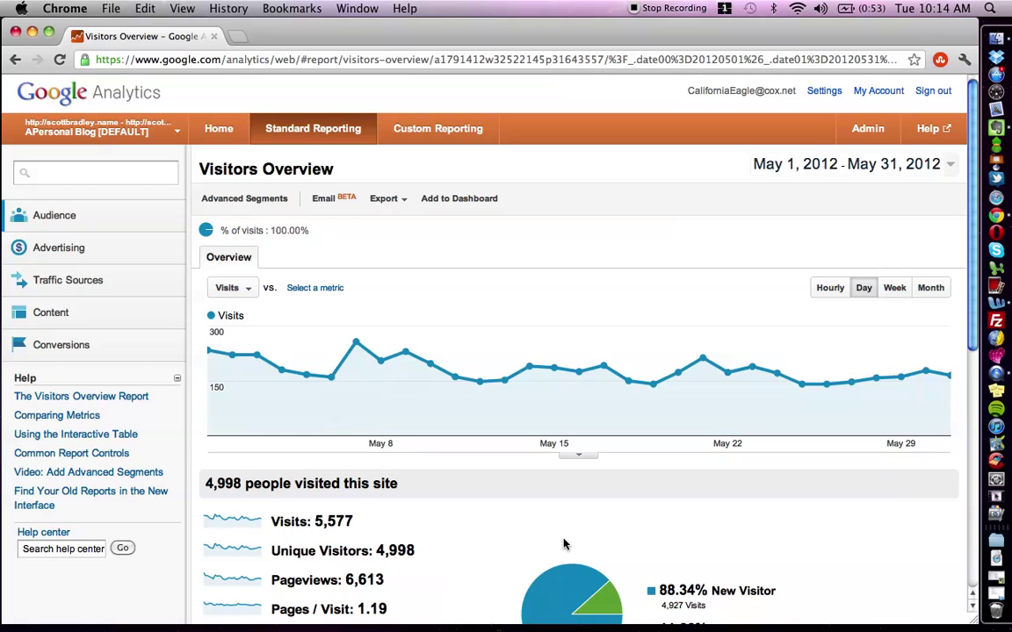
pyautogui.scroll(-4, 506, 544)
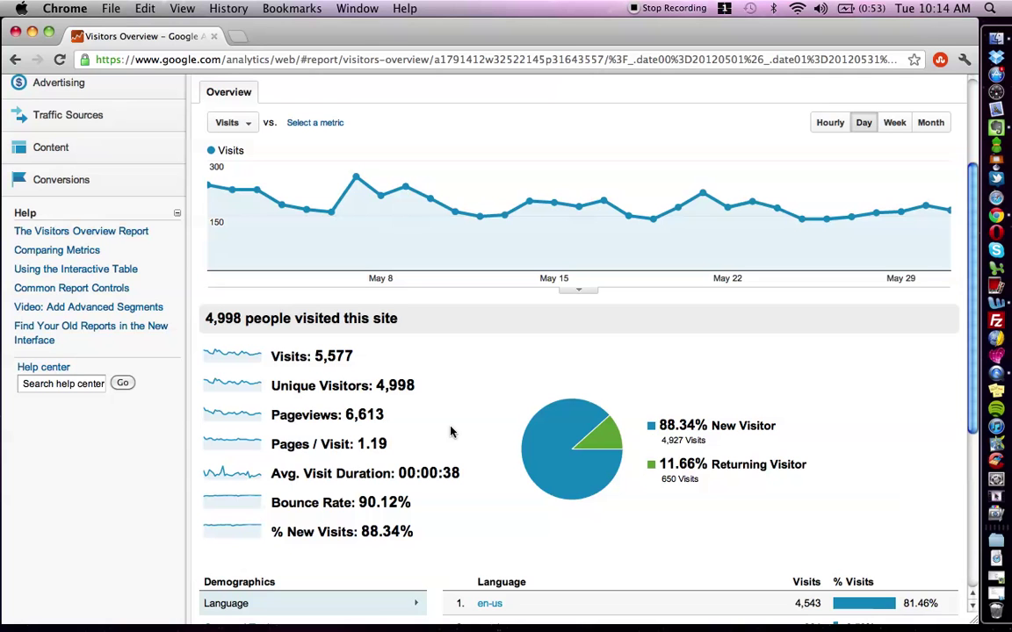
# Open the Traffic Sources Overview report and review the search, referral, direct and campaign shares and the top search keywords
pyautogui.scroll(4, 451, 431)
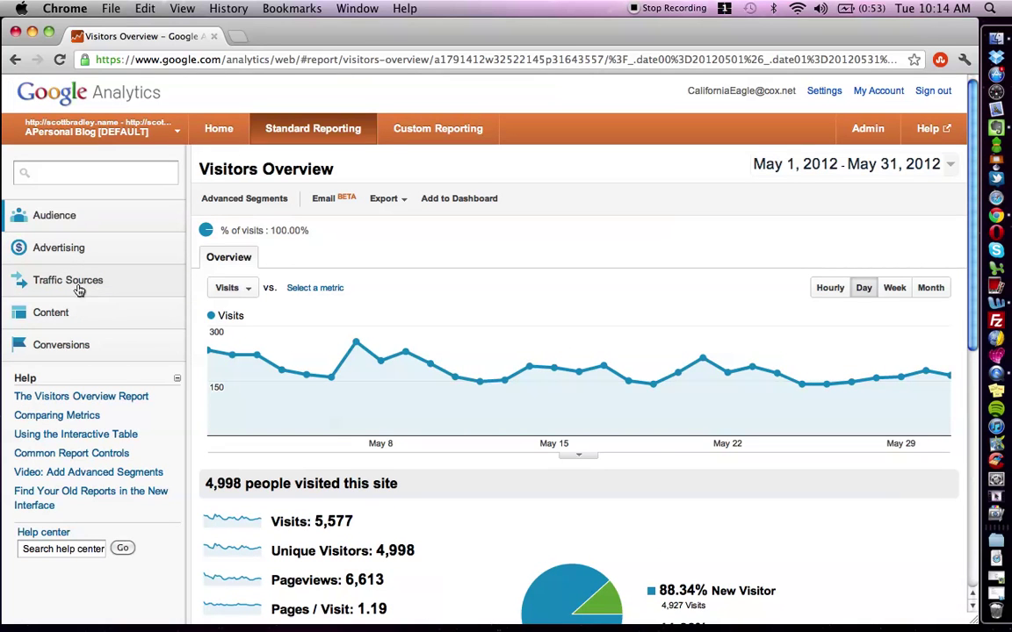
pyautogui.click(79, 290)
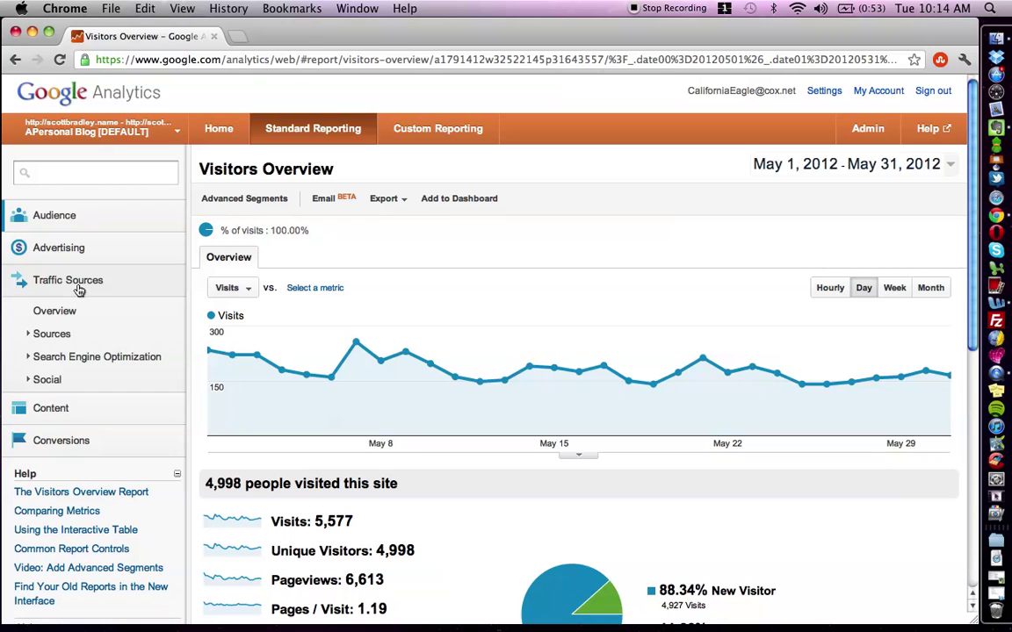
pyautogui.click(61, 313)
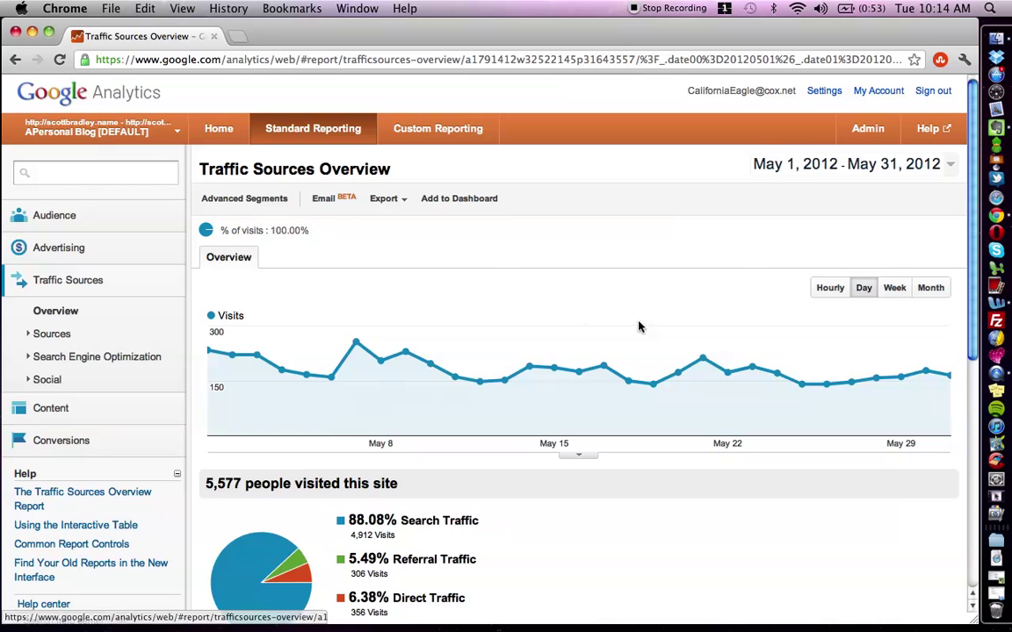
pyautogui.scroll(-5, 625, 326)
pyautogui.scroll(2, 642, 328)
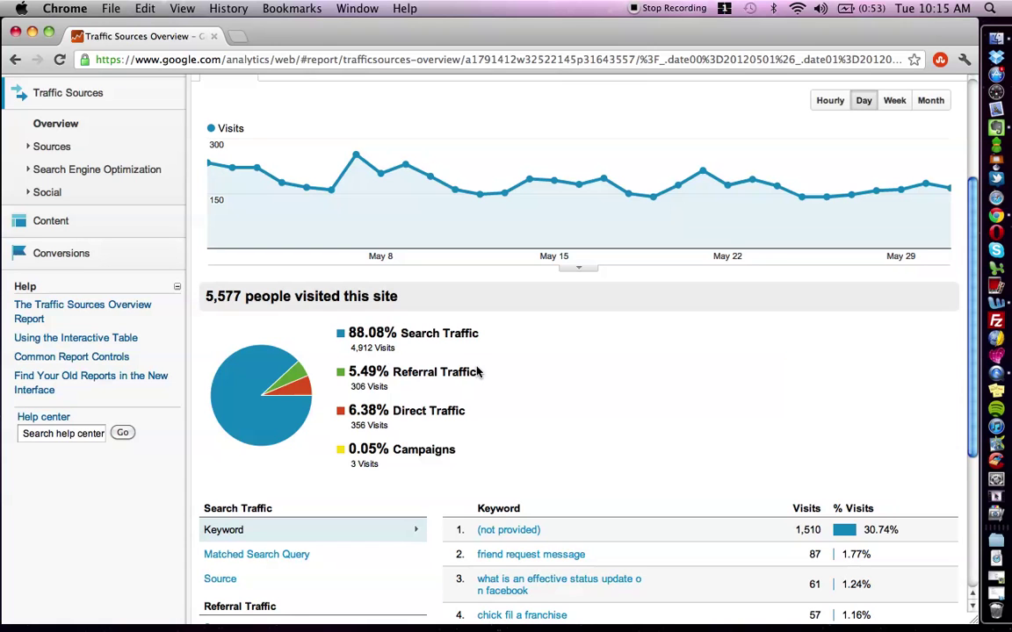
pyautogui.press('XF86AudioRaiseVolume')
pyautogui.scroll(-5, 528, 371)
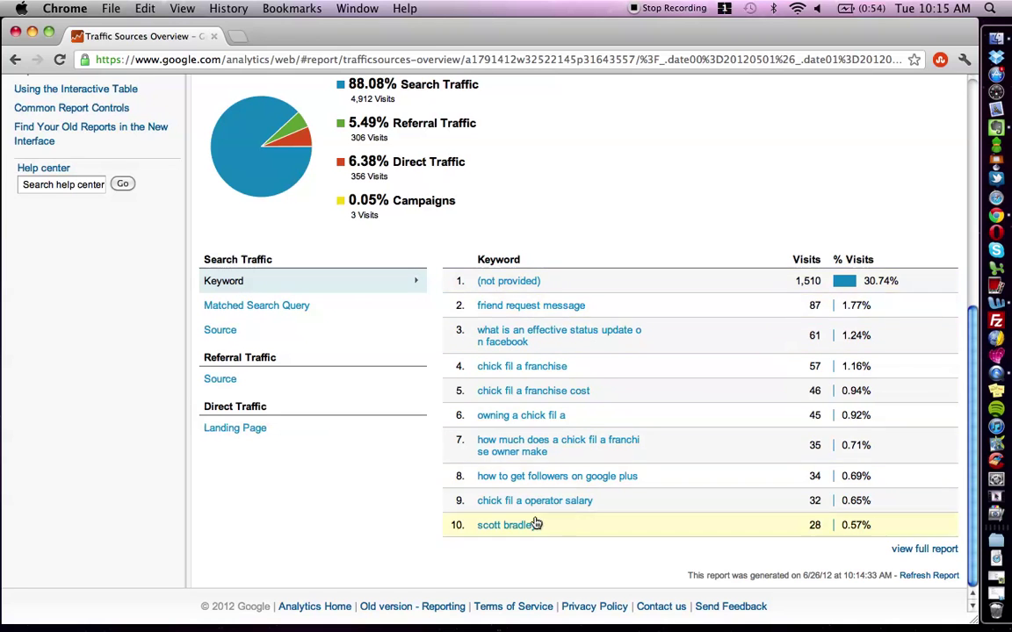
# View the top referral traffic sources and switch the table back to search keywords
pyautogui.click(220, 380)
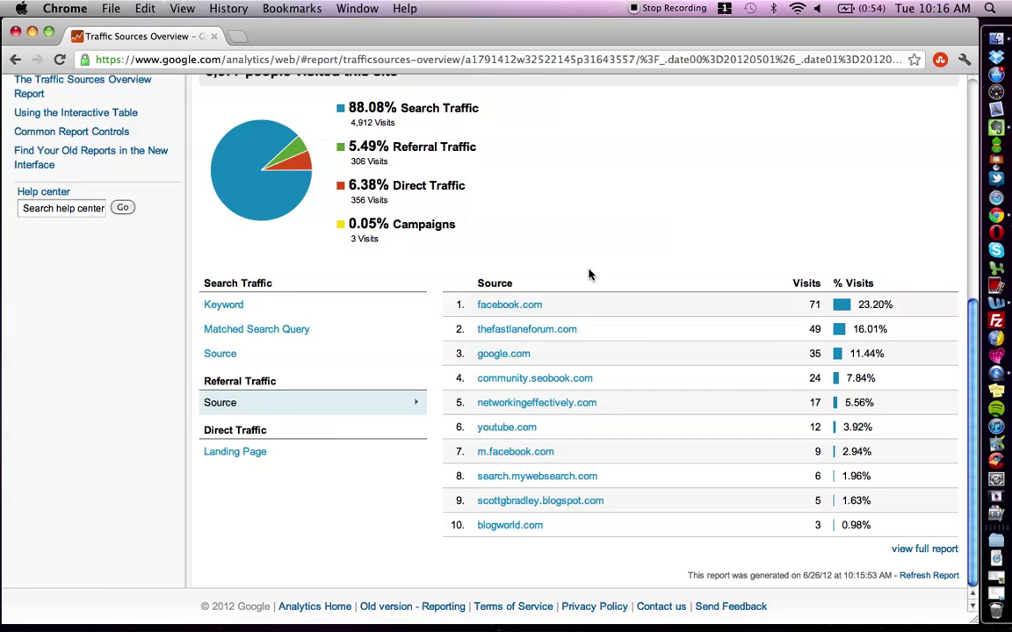
pyautogui.click(231, 307)
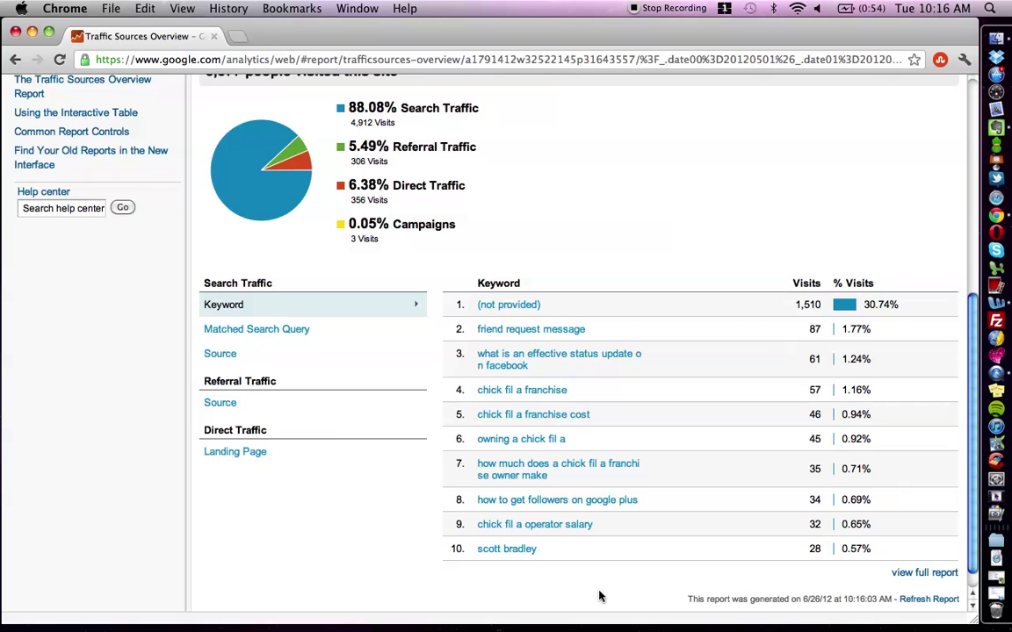
# Open the full search keyword report and review its visits graph, summary metrics and keyword table
pyautogui.click(935, 576)
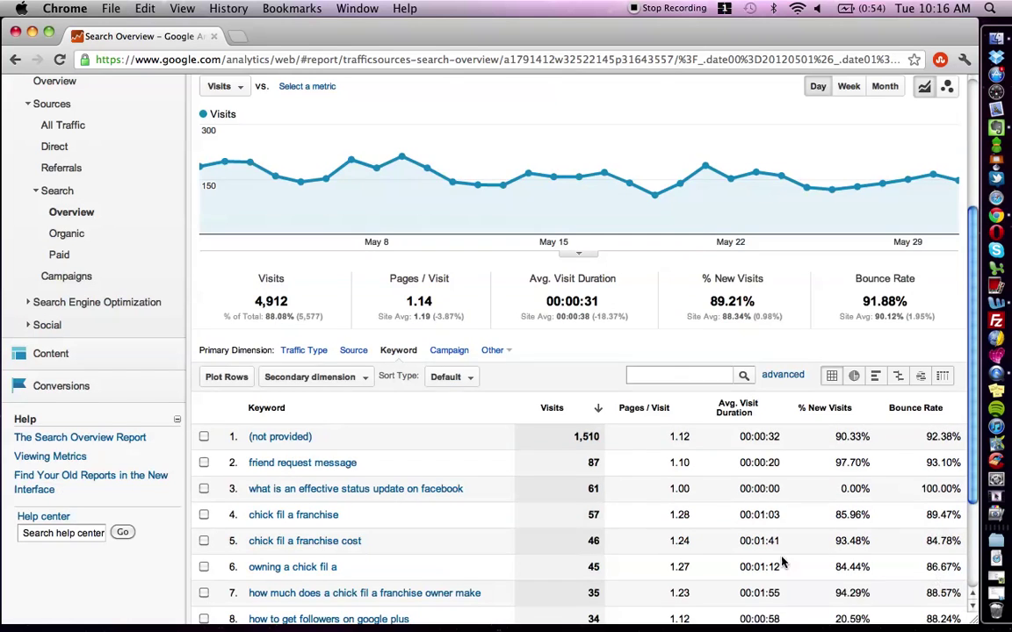
pyautogui.scroll(-4, 667, 514)
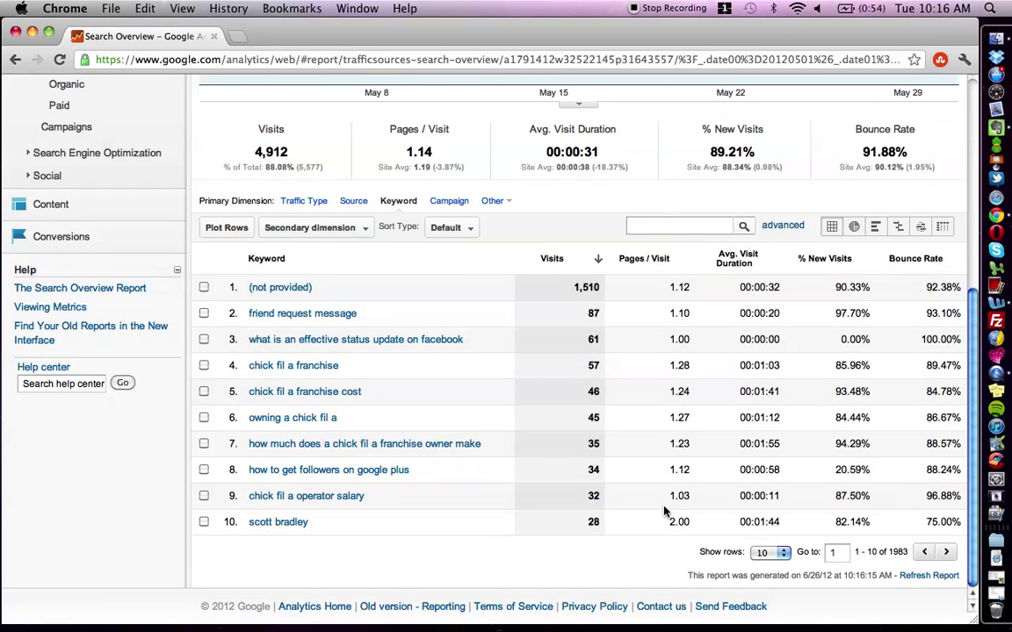
pyautogui.scroll(10, 515, 425)
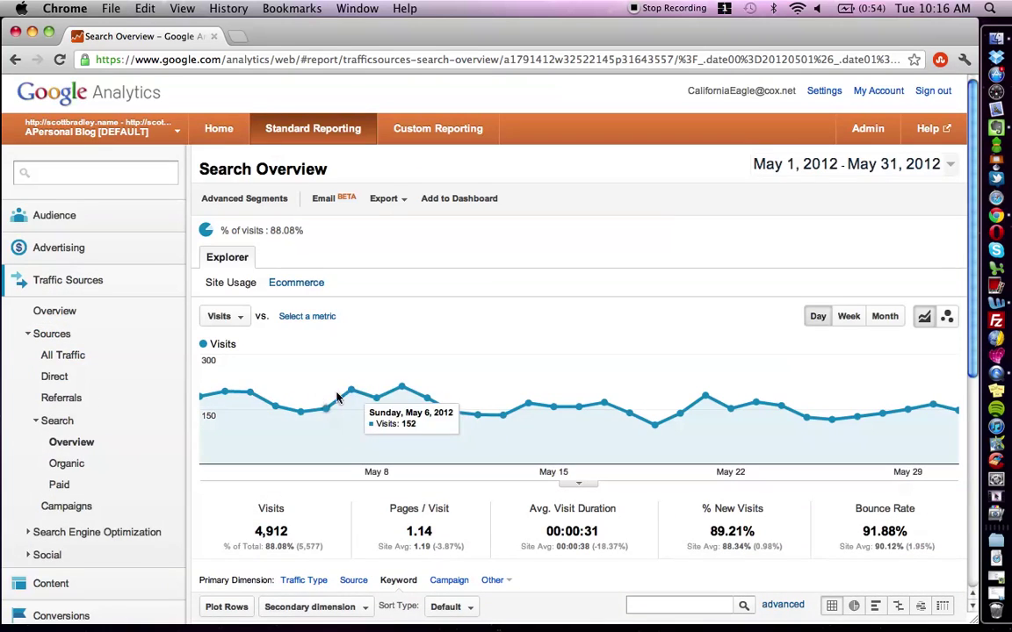
pyautogui.scroll(-5, 480, 400)
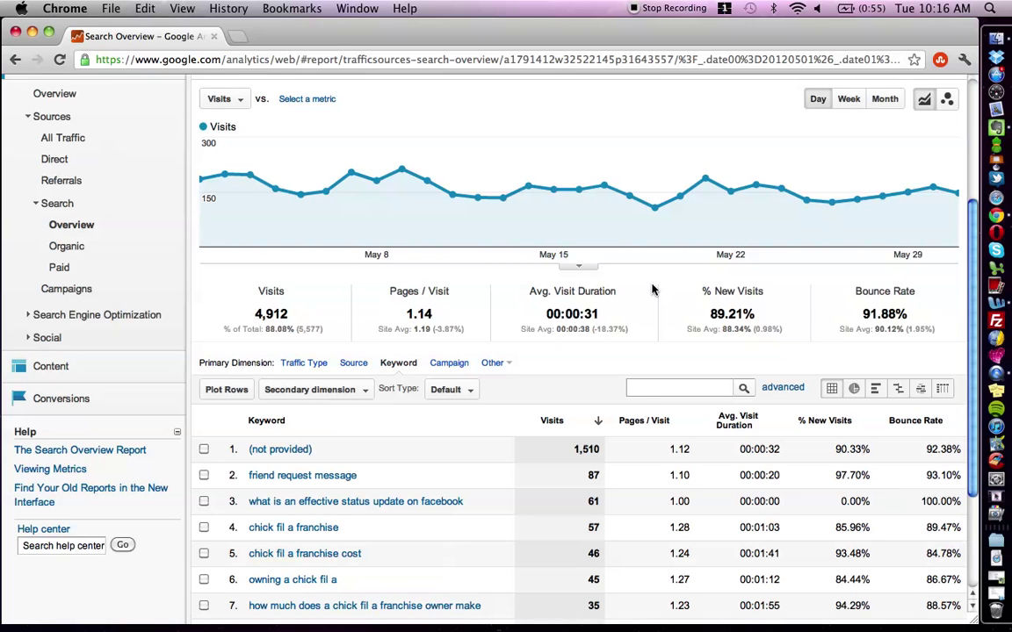
# Drill down into the keyword "chick fil a franchise" and inspect its daily visits and engagement metrics
pyautogui.scroll(-3, 653, 290)
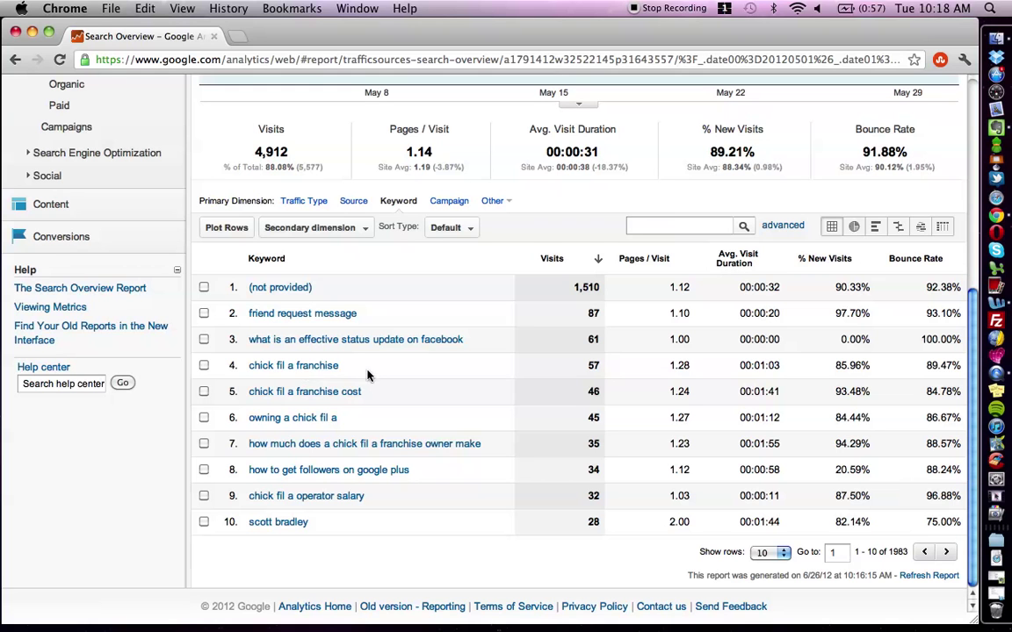
pyautogui.click(309, 370)
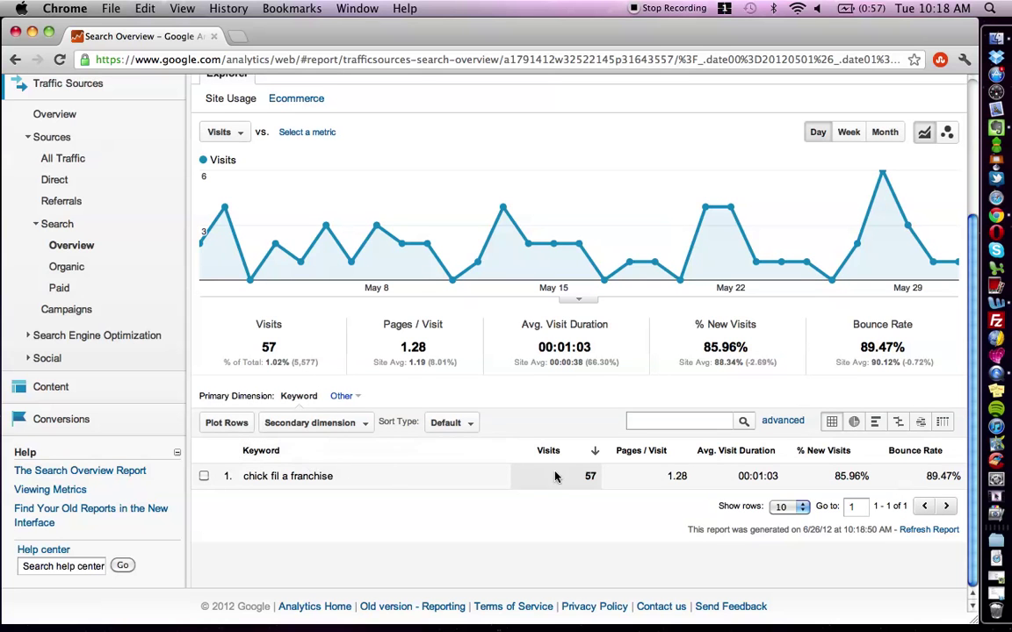
pyautogui.moveTo(295, 248)
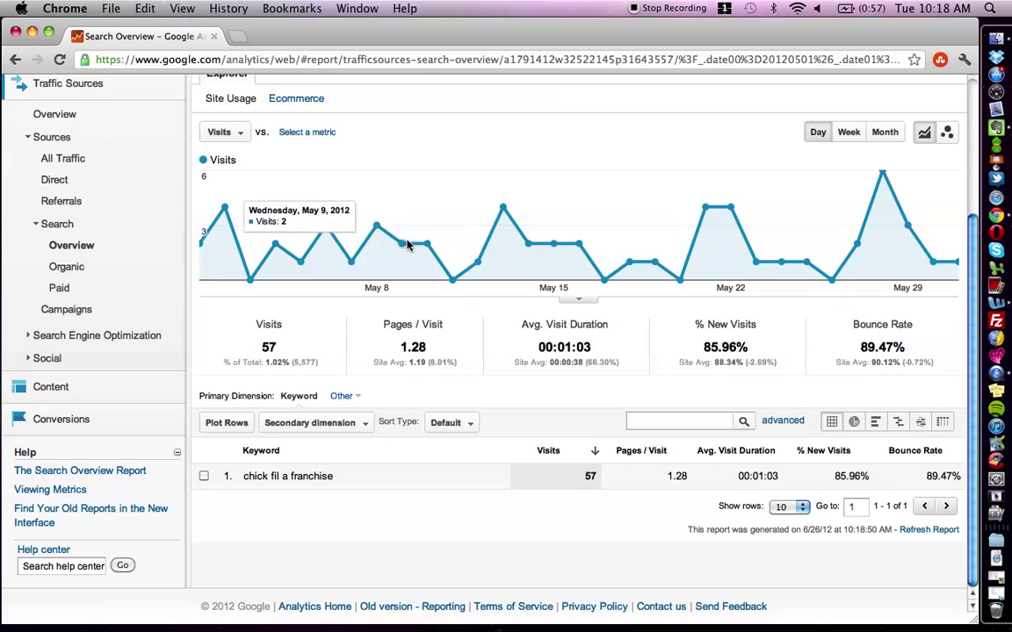
pyautogui.scroll(3, 710, 199)
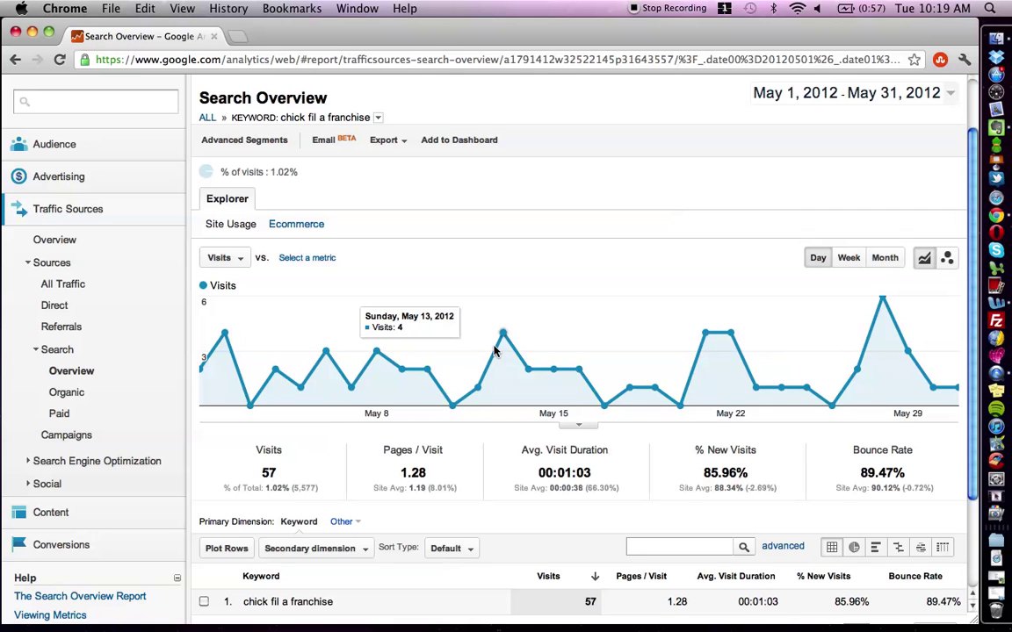
pyautogui.scroll(-3, 495, 350)
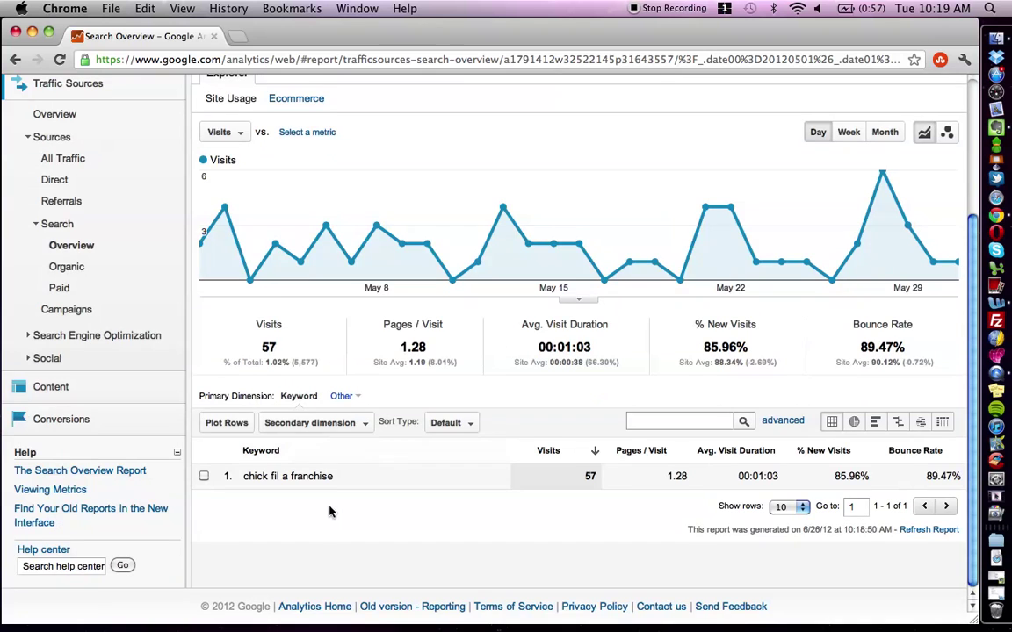
# Add Landing Page from the Traffic Sources group as the secondary dimension of the keyword table
pyautogui.scroll(5, 328, 510)
pyautogui.scroll(-3, 423, 436)
pyautogui.click(345, 427)
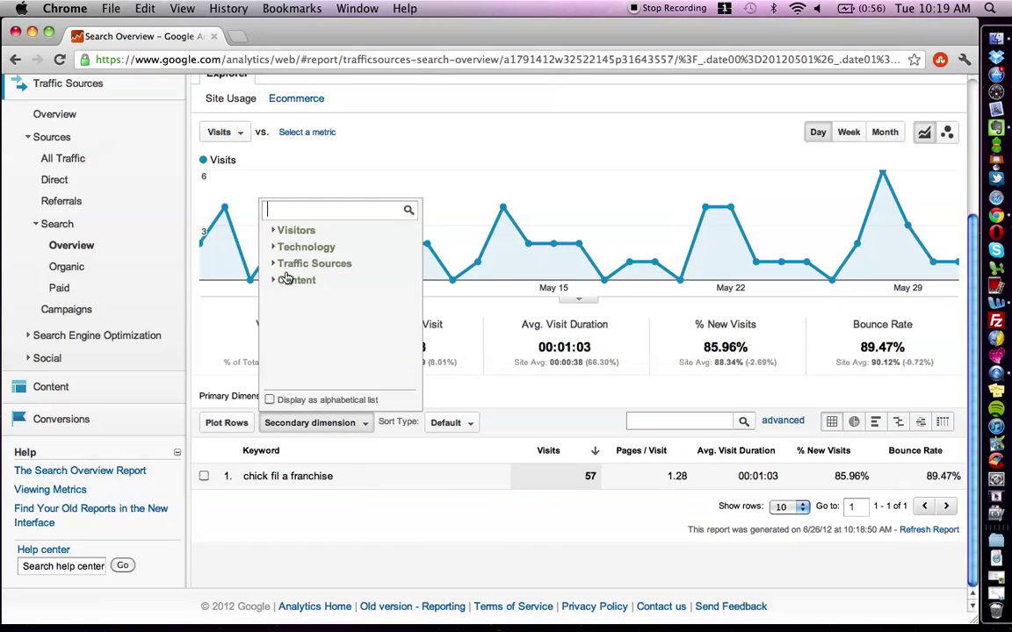
pyautogui.click(274, 232)
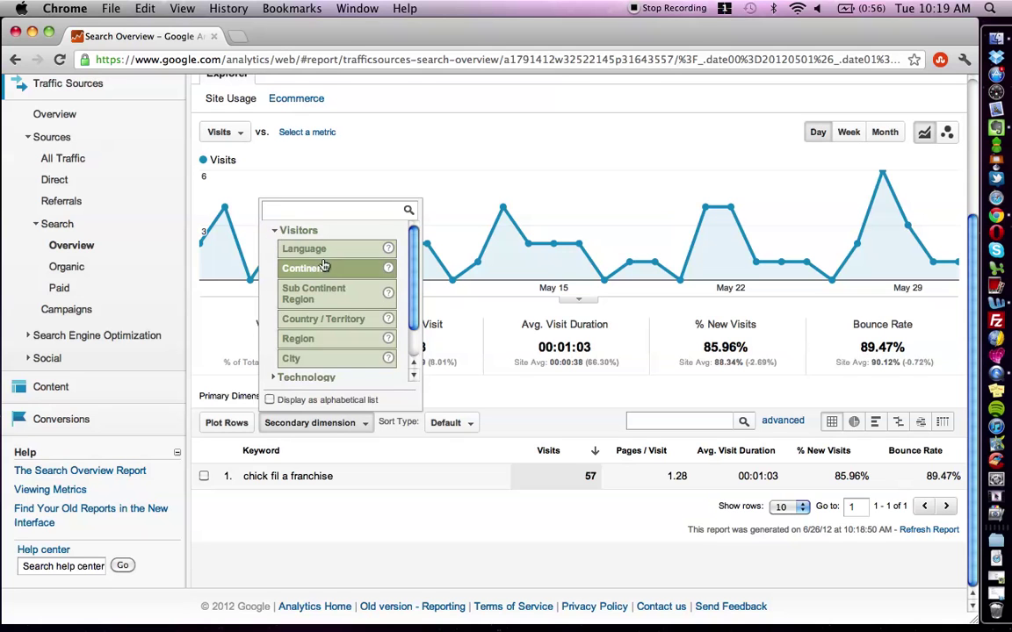
pyautogui.scroll(-2, 321, 264)
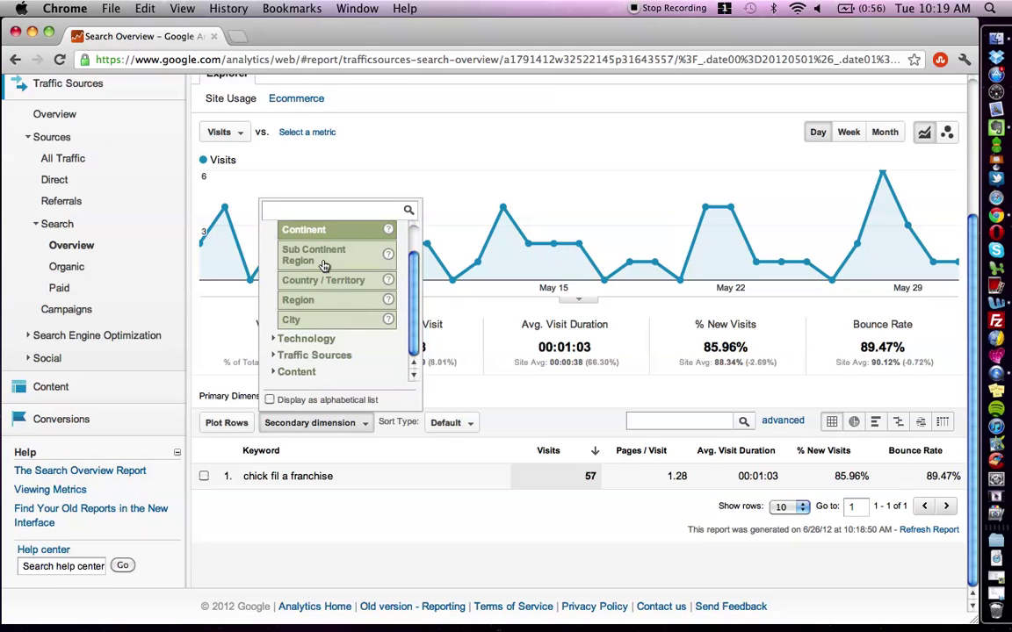
pyautogui.click(281, 371)
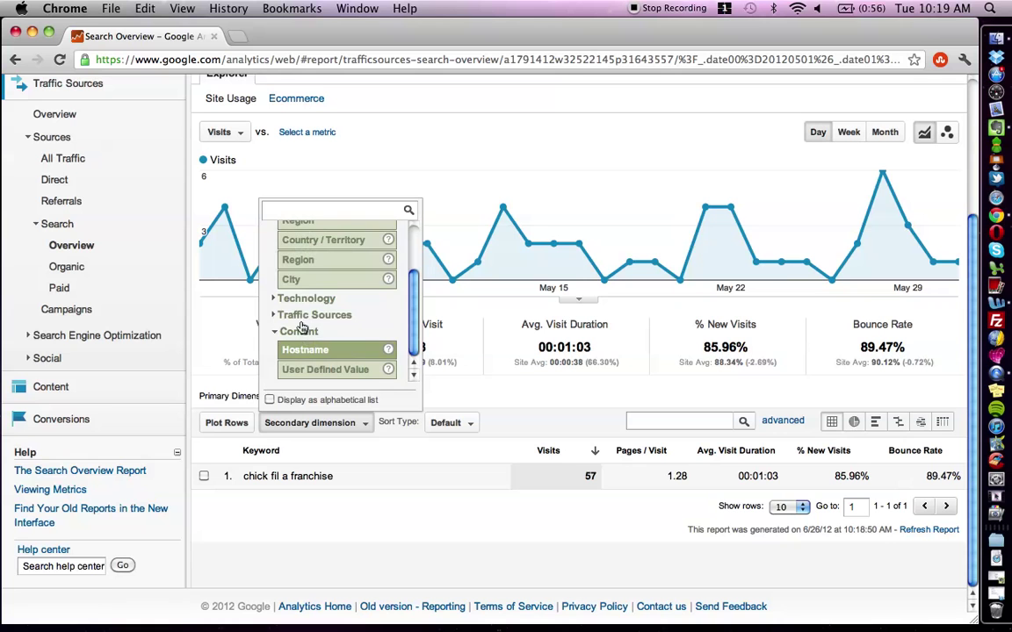
pyautogui.click(292, 314)
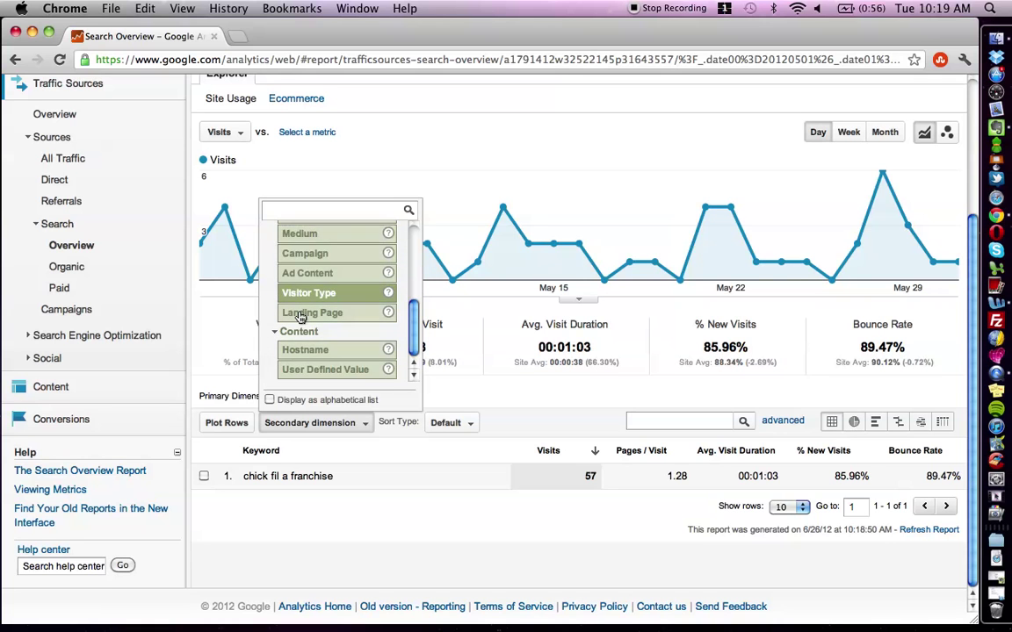
pyautogui.scroll(2, 301, 316)
pyautogui.scroll(-2, 300, 316)
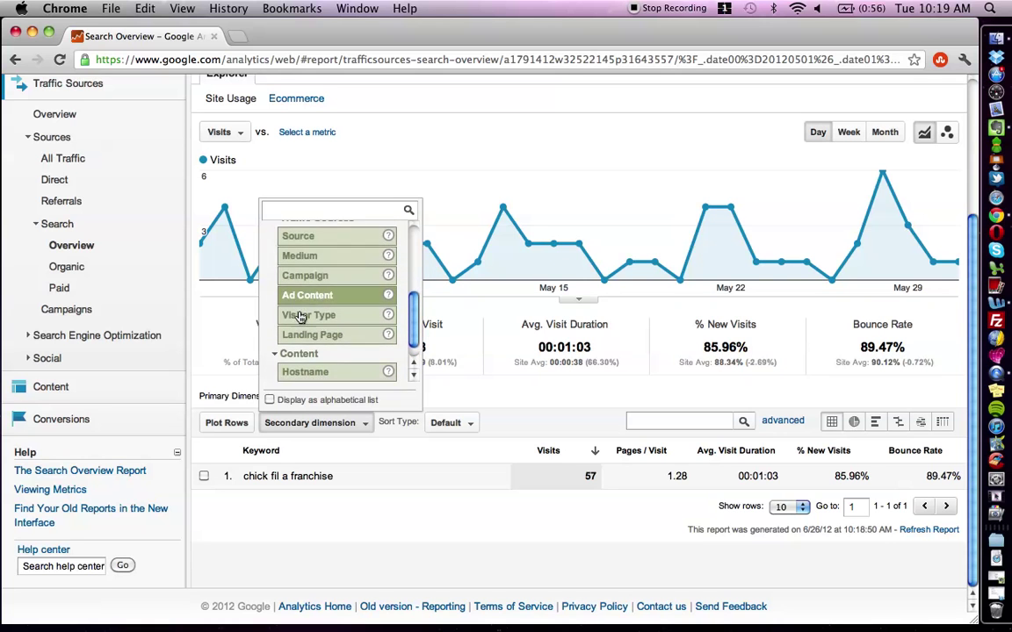
pyautogui.click(304, 335)
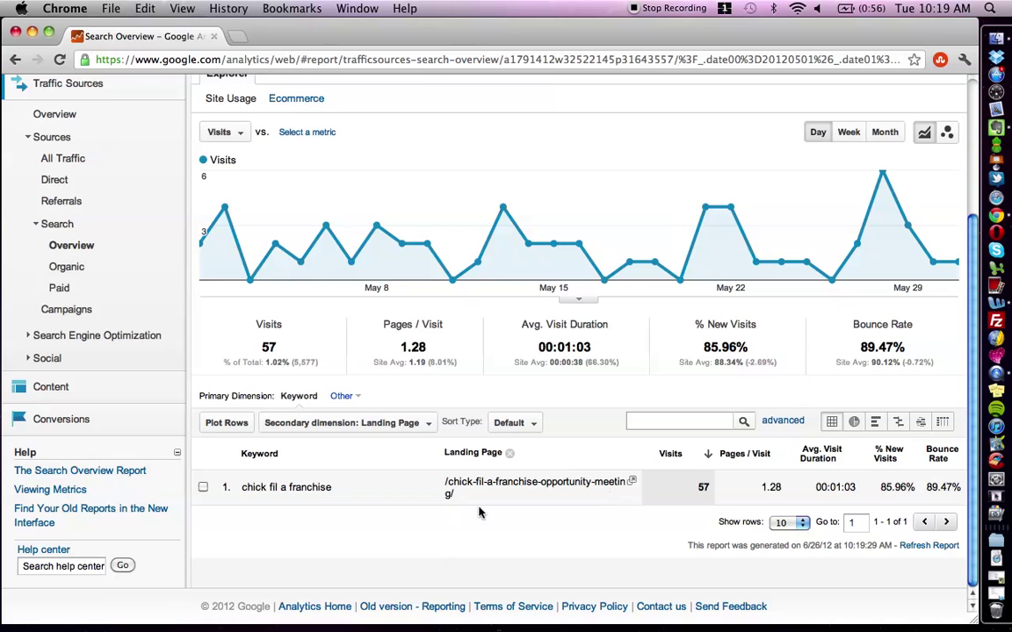
# Open google.com in a new browser tab
pyautogui.click(239, 36)
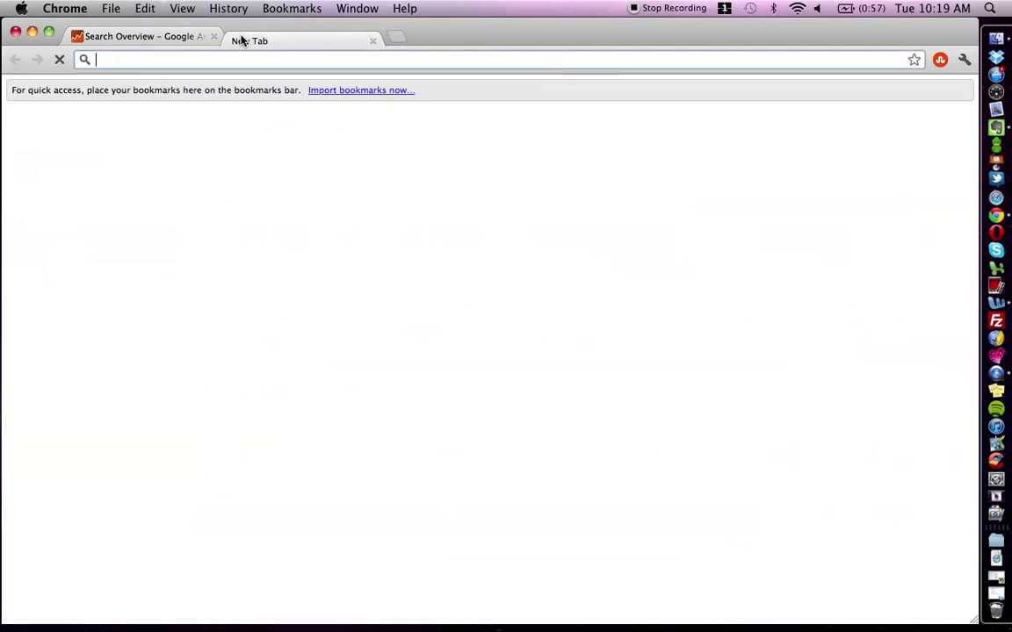
pyautogui.write('google.com')
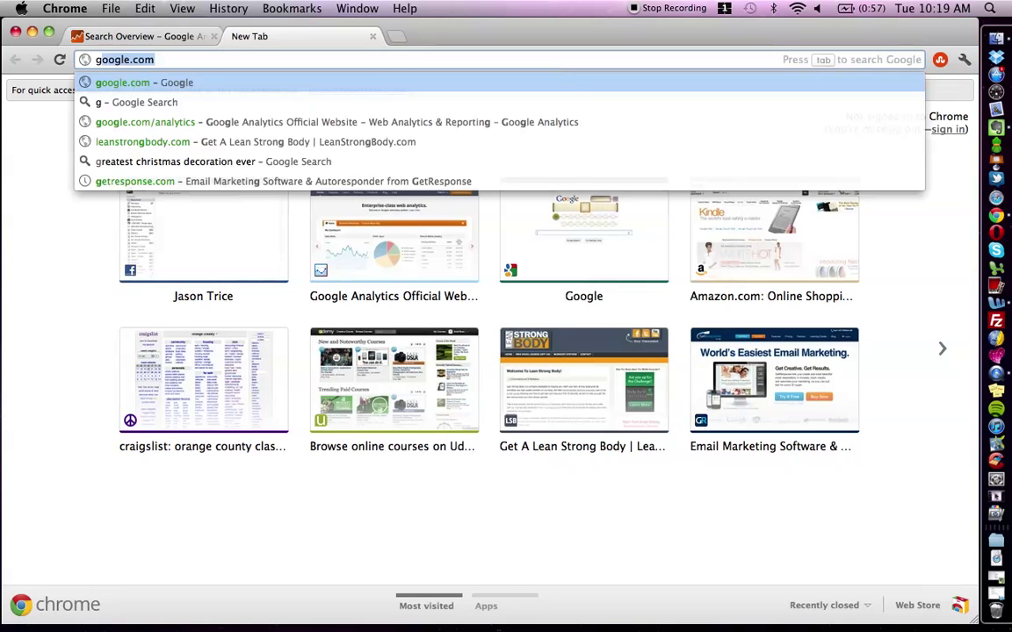
pyautogui.press('Return')
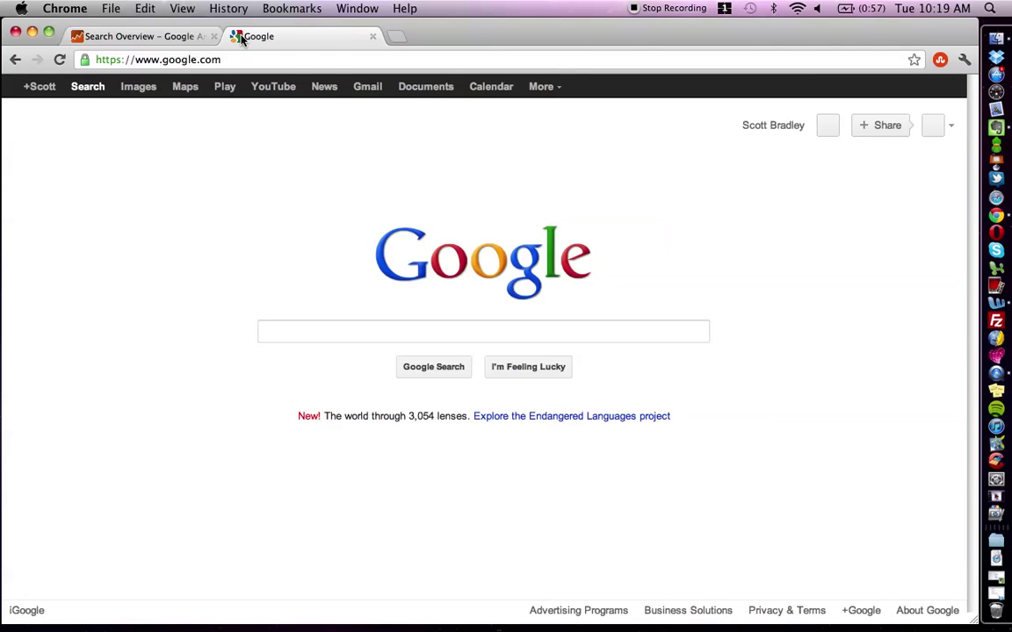
# Search Google for "chick fil a franchise" and look through the results for the blog's own article
pyautogui.write('chick fil a')
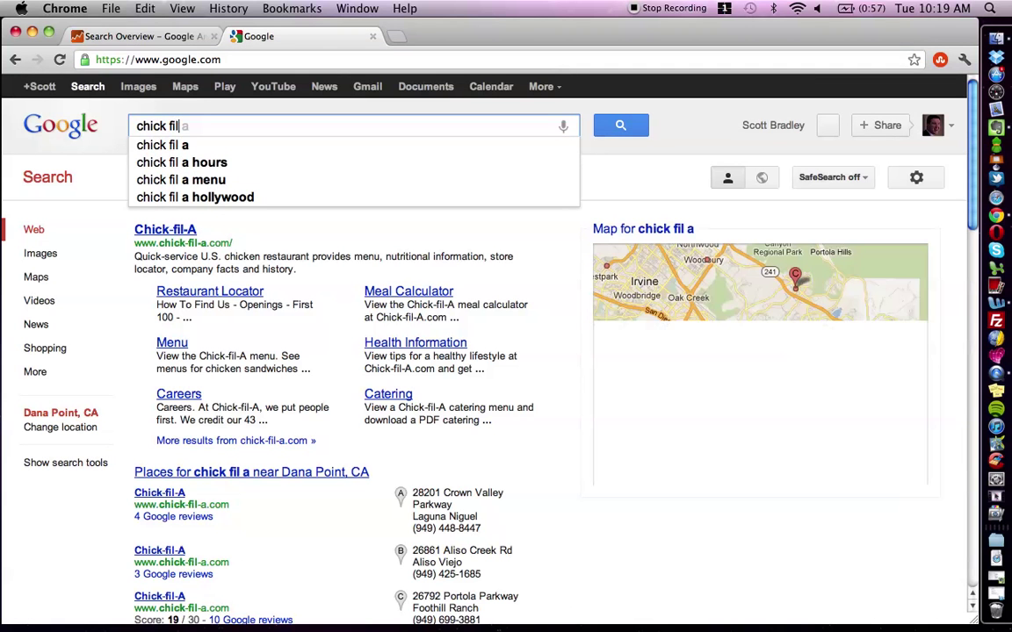
pyautogui.write(' franchise')
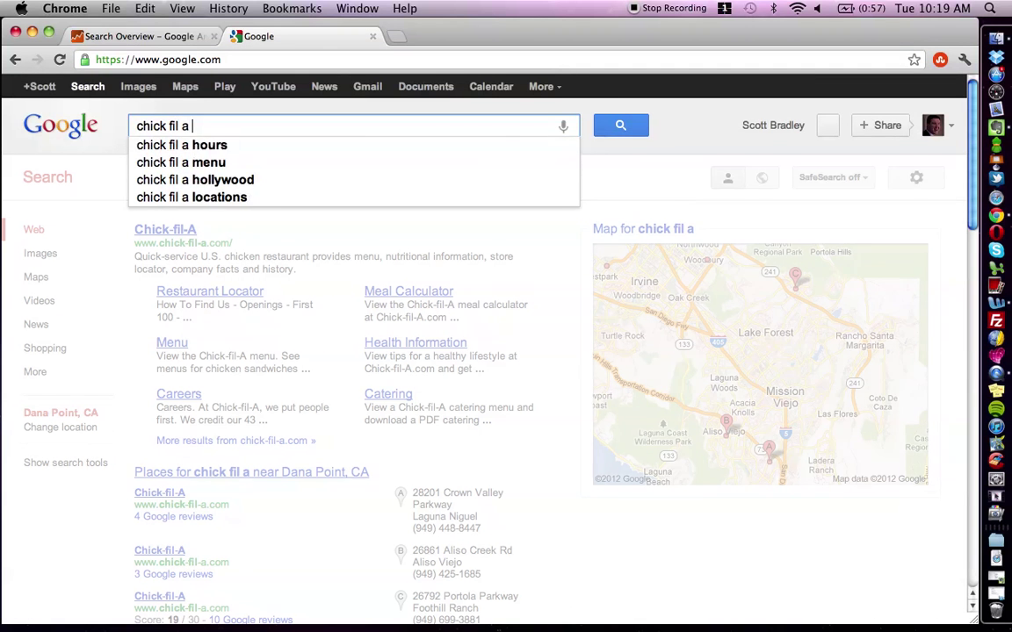
pyautogui.press('Return')
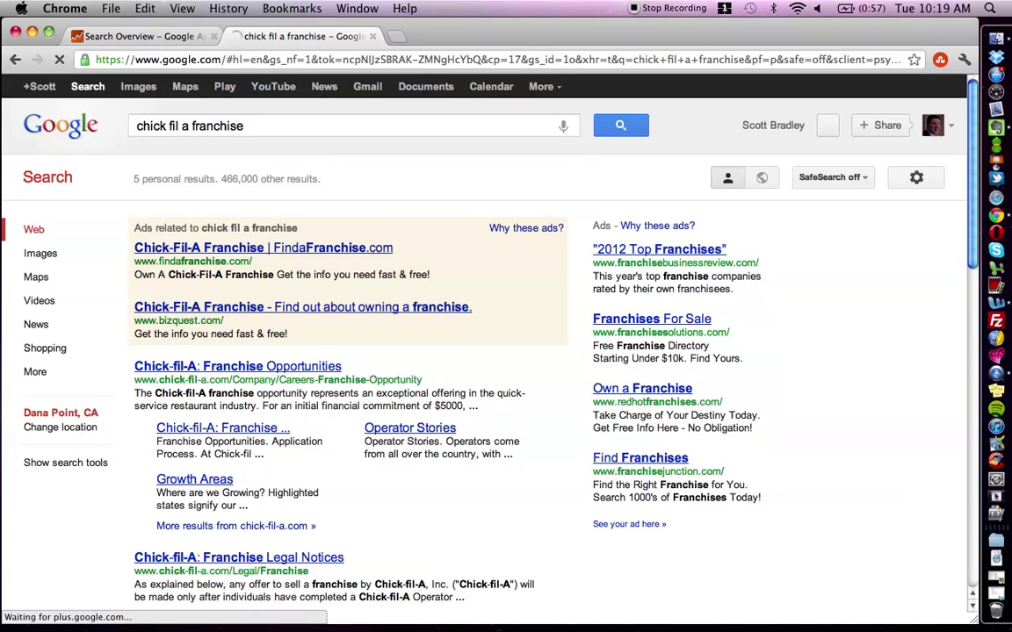
pyautogui.scroll(-5, 312, 168)
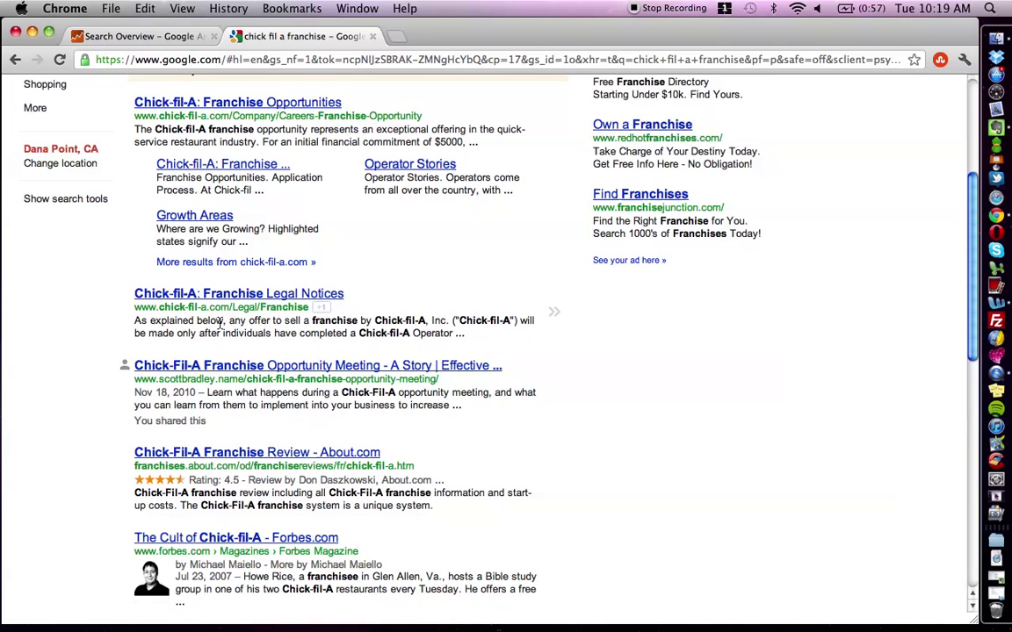
pyautogui.scroll(3, 159, 376)
pyautogui.scroll(-2, 168, 446)
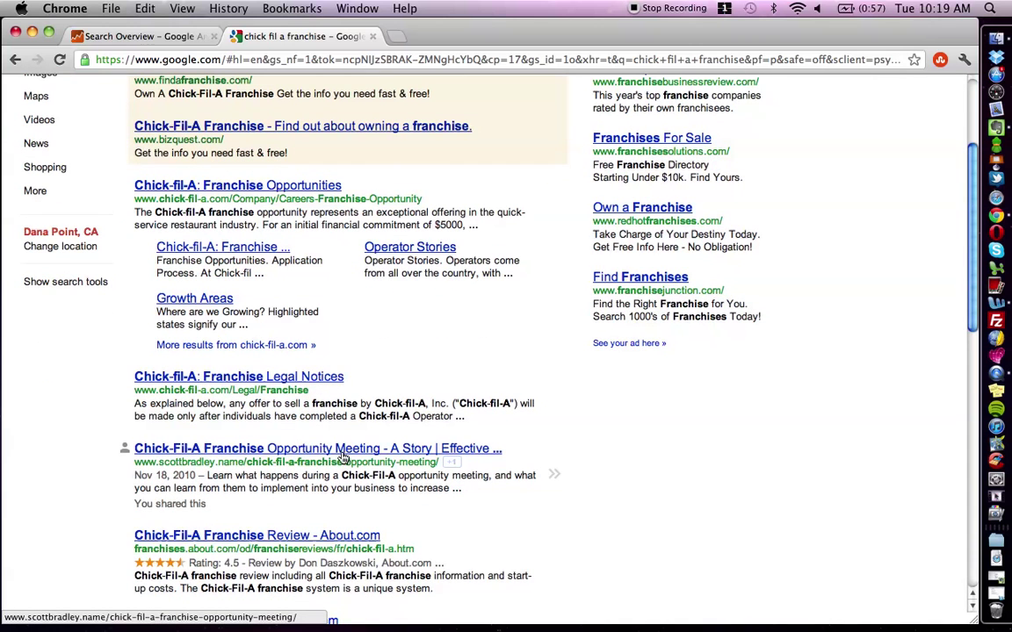
# Open the blog's "Chick-Fil-A Franchise Opportunity Meeting" search result and skim the whole article
pyautogui.click(270, 451)
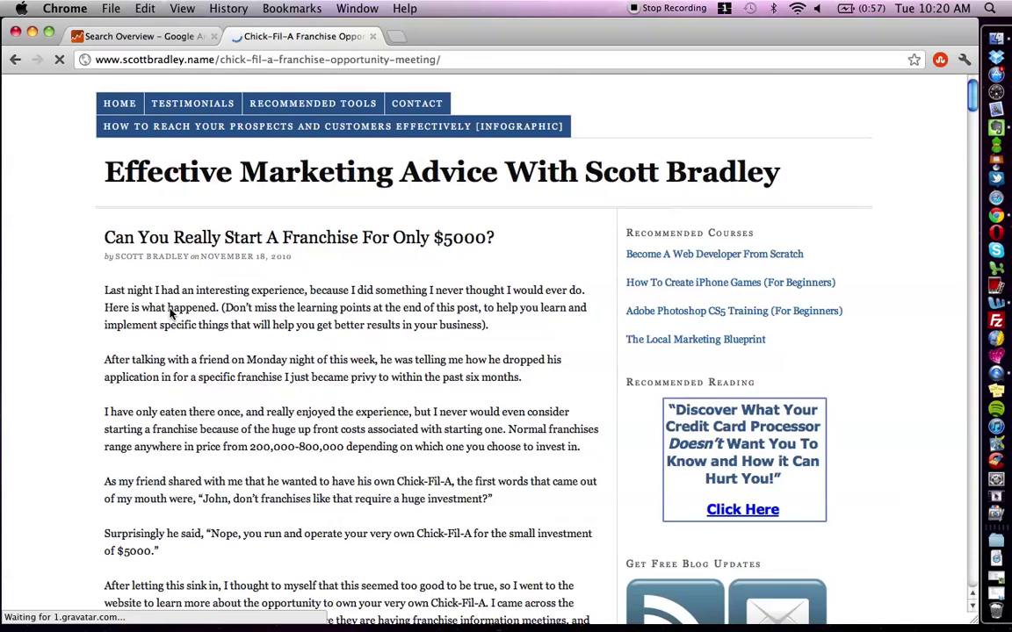
pyautogui.scroll(-5, 189, 302)
pyautogui.scroll(-20, 211, 246)
pyautogui.scroll(-15, 211, 245)
pyautogui.scroll(-5, 210, 245)
pyautogui.scroll(20, 211, 245)
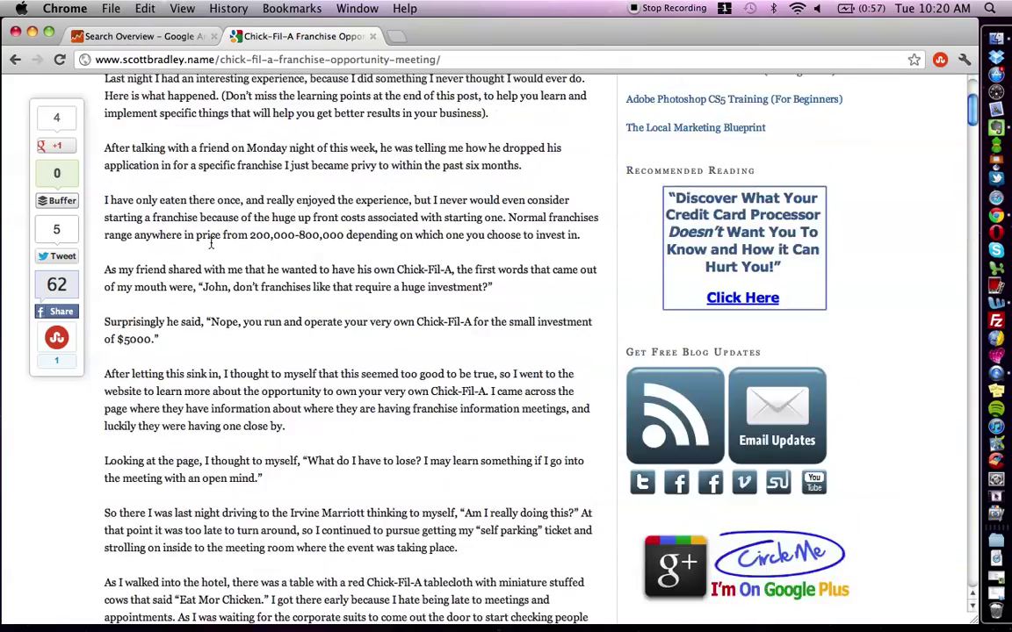
pyautogui.scroll(5, 211, 244)
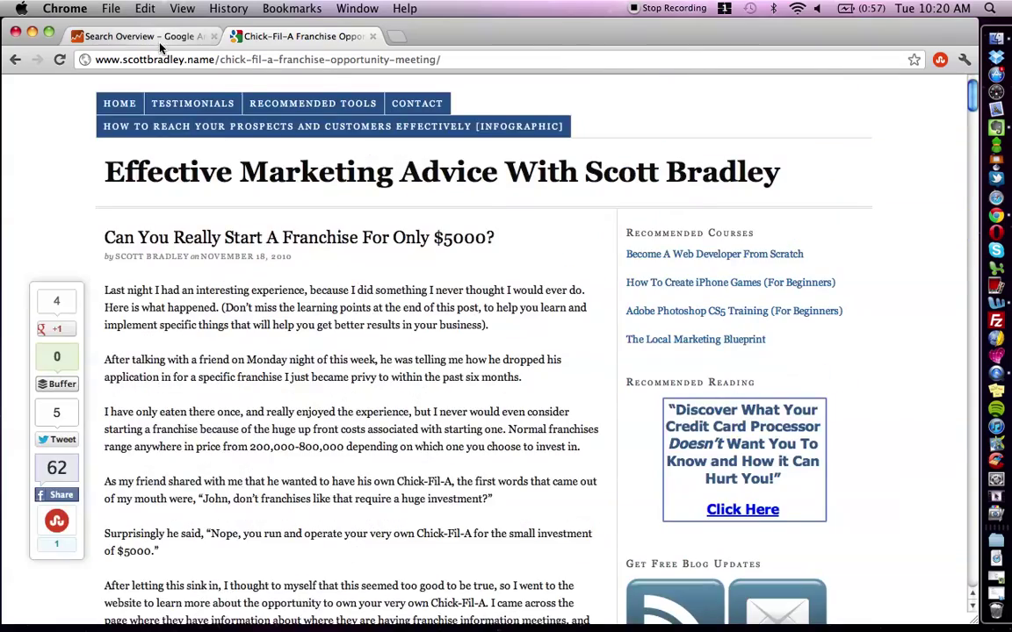
# Return to the Analytics keyword report and review the landing page and visit metrics for "chick fil a franchise"
pyautogui.click(143, 38)
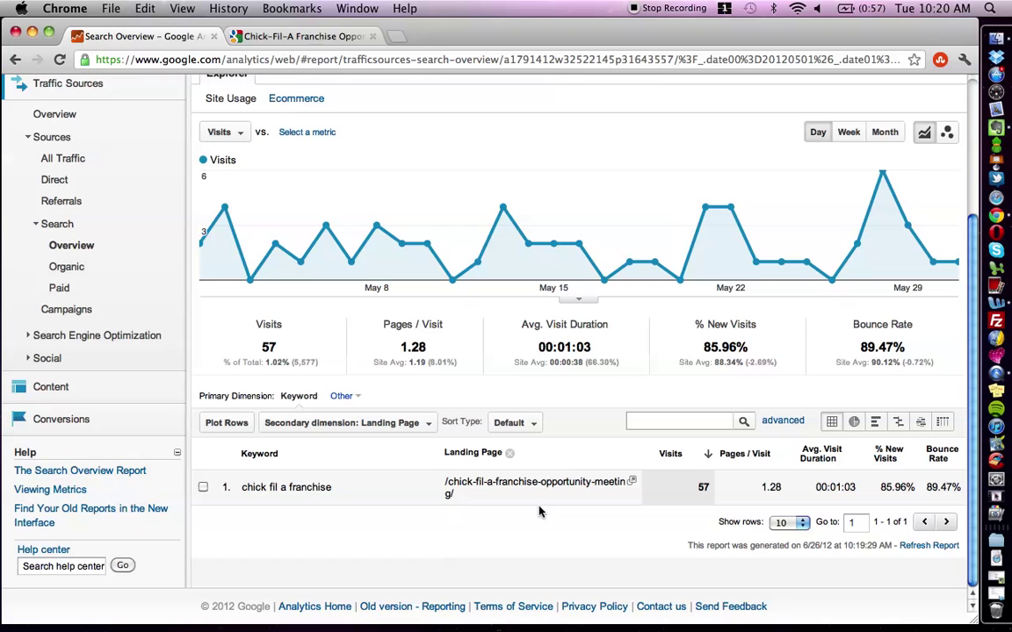
pyautogui.scroll(3, 540, 511)
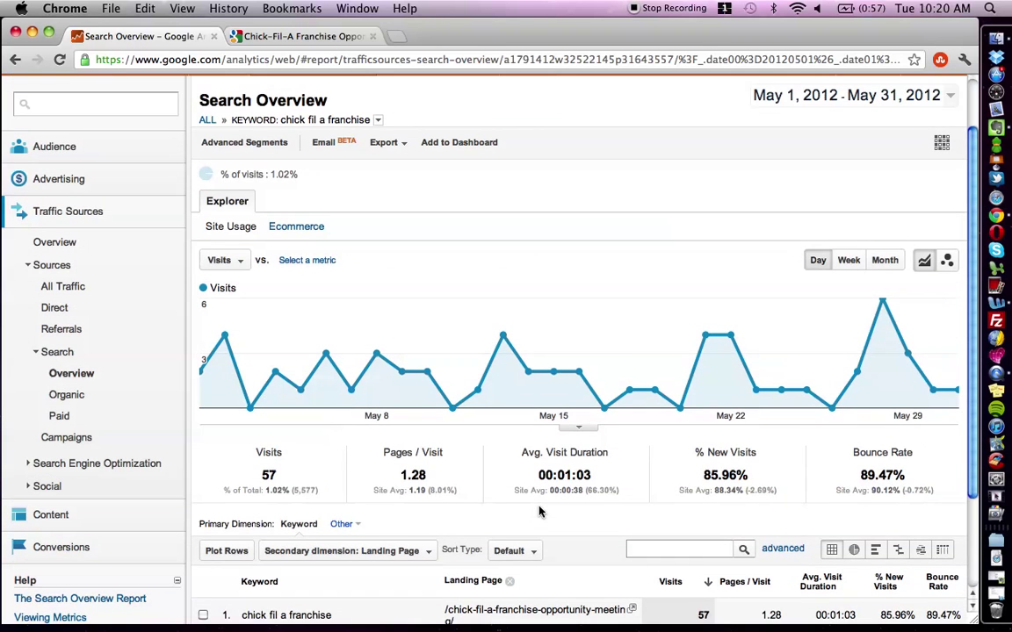
pyautogui.scroll(-2, 379, 507)
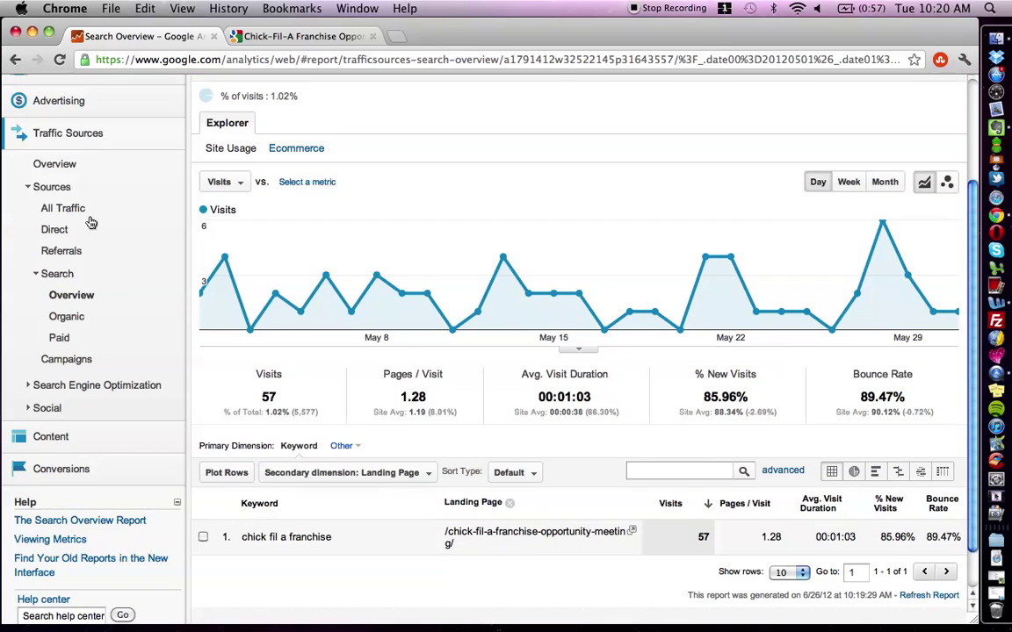
# Open the Traffic Sources Overview and list the referral traffic by source
pyautogui.click(51, 167)
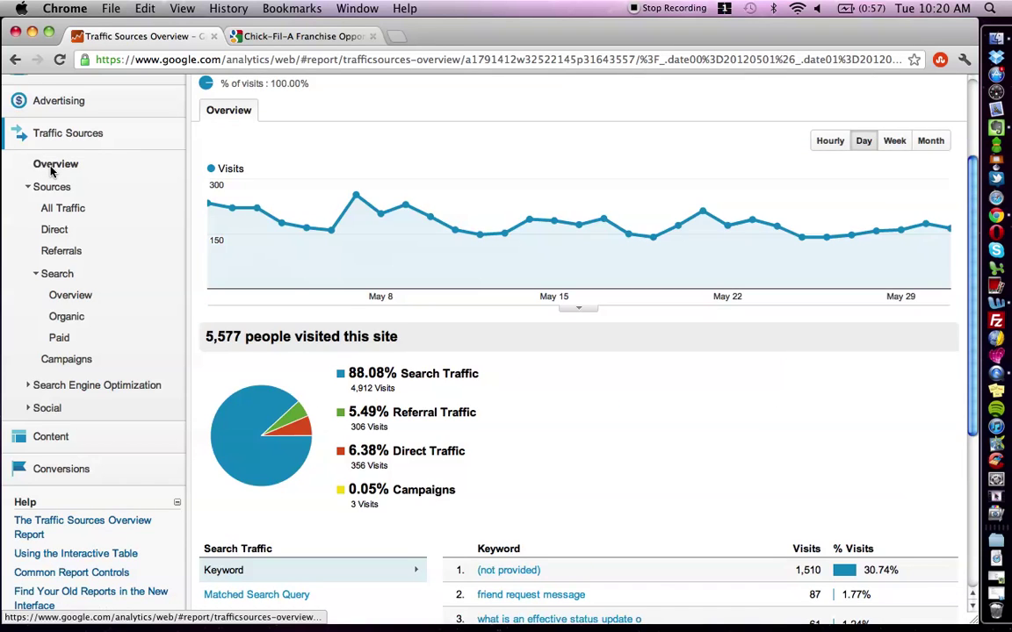
pyautogui.scroll(-5, 493, 334)
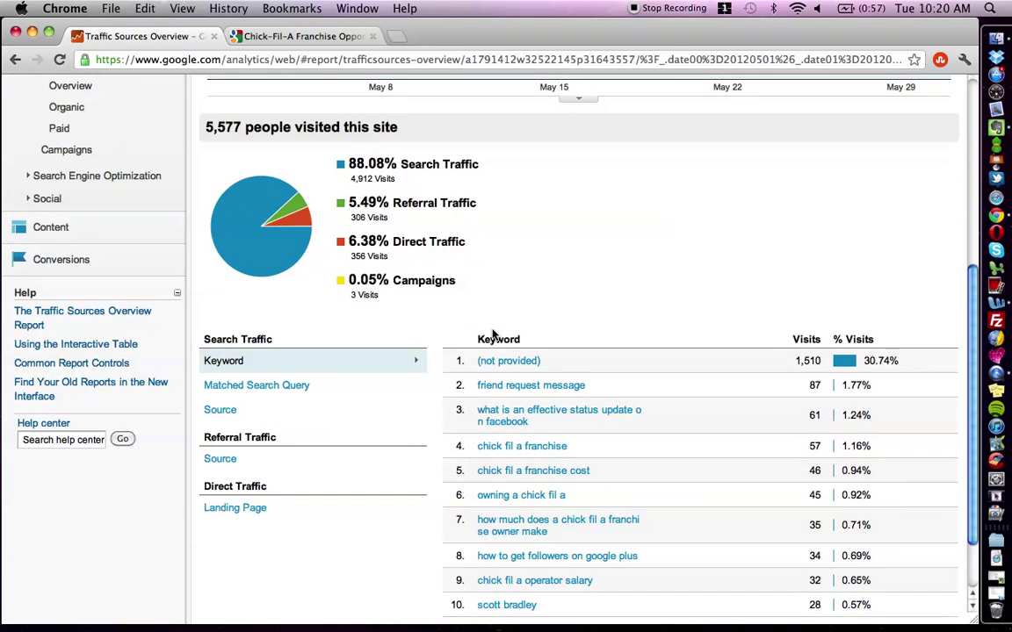
pyautogui.scroll(-2, 605, 316)
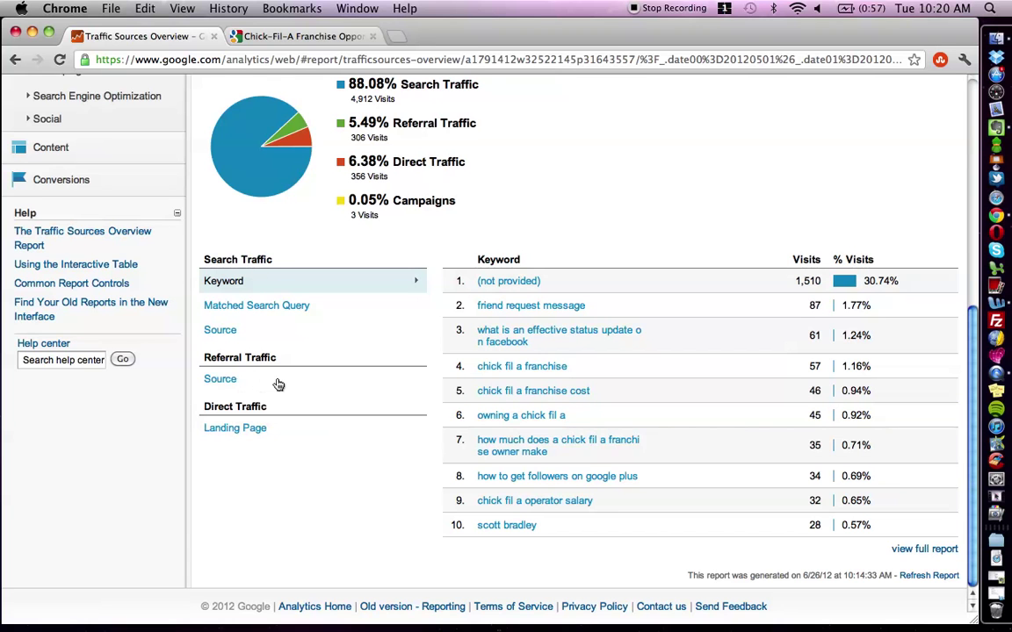
pyautogui.scroll(1, 279, 385)
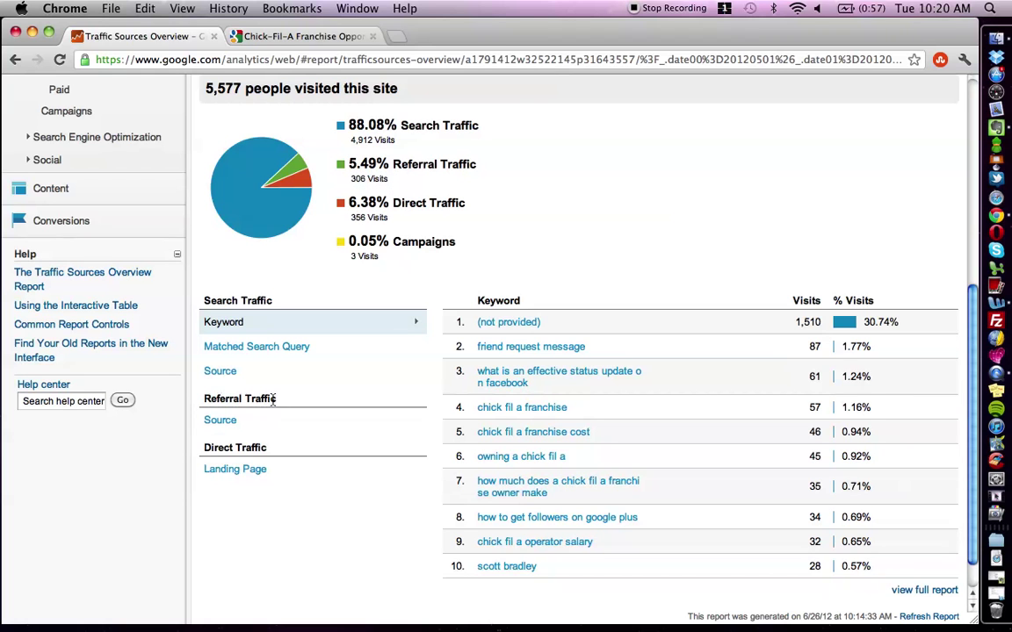
pyautogui.click(222, 420)
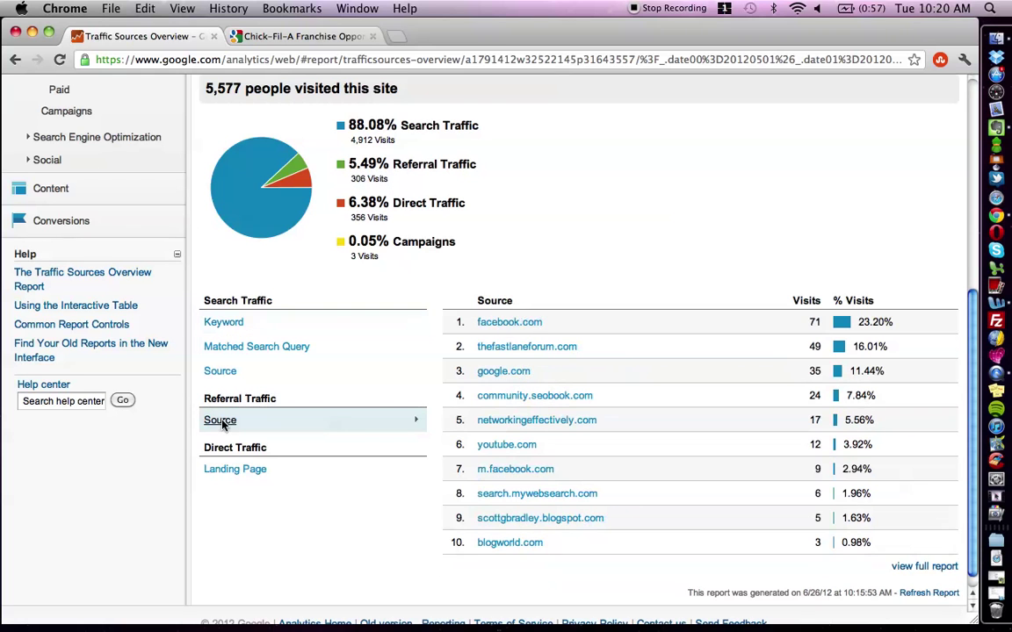
pyautogui.scroll(-1, 638, 203)
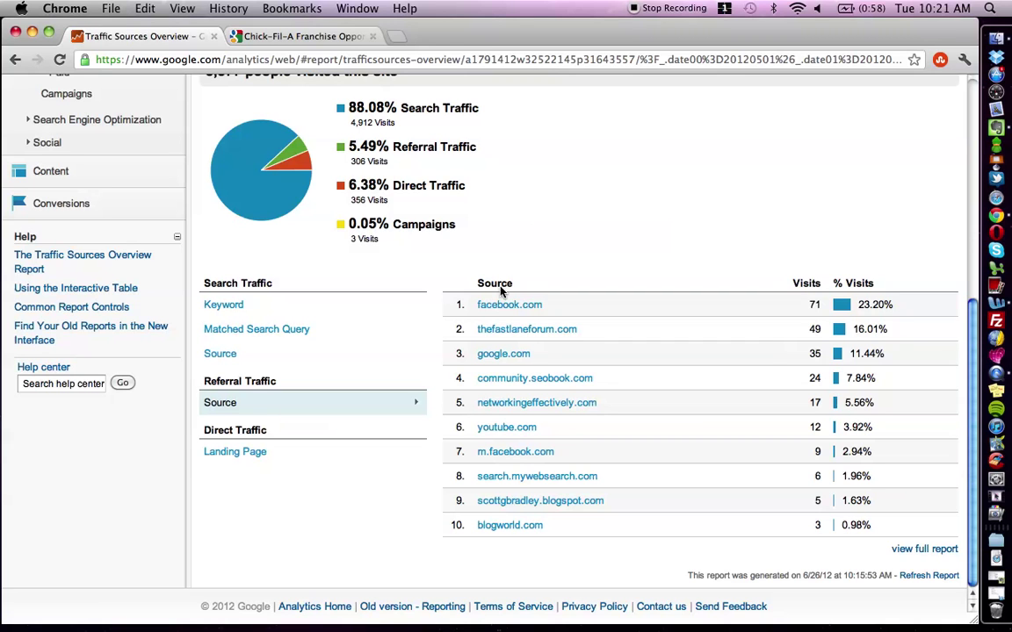
# Drill down into the facebook.com referral source and inspect its daily visits graph, including the early May peak
pyautogui.click(498, 306)
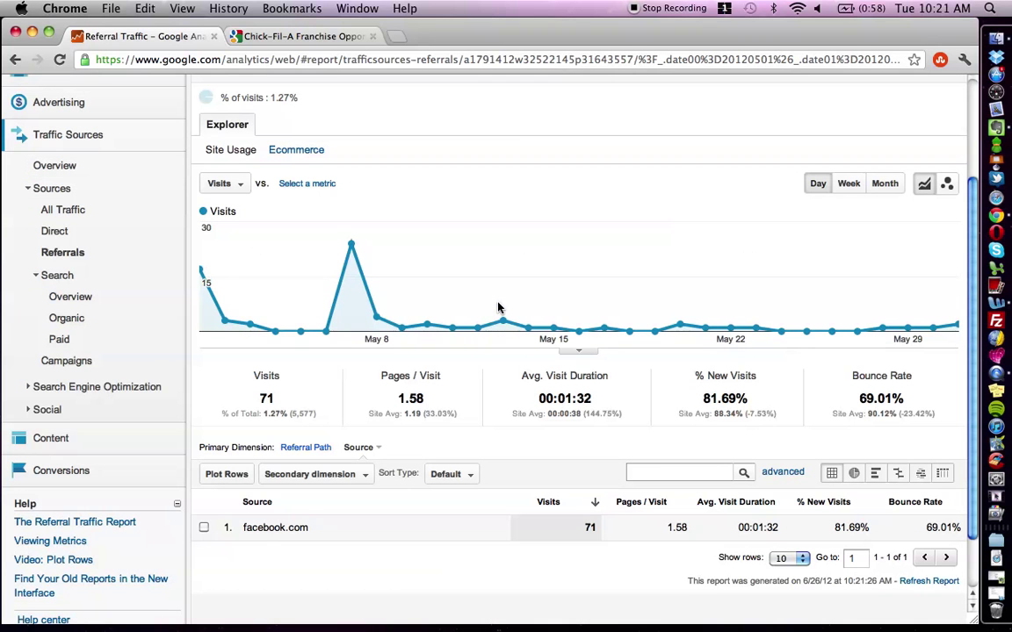
pyautogui.scroll(-2, 498, 307)
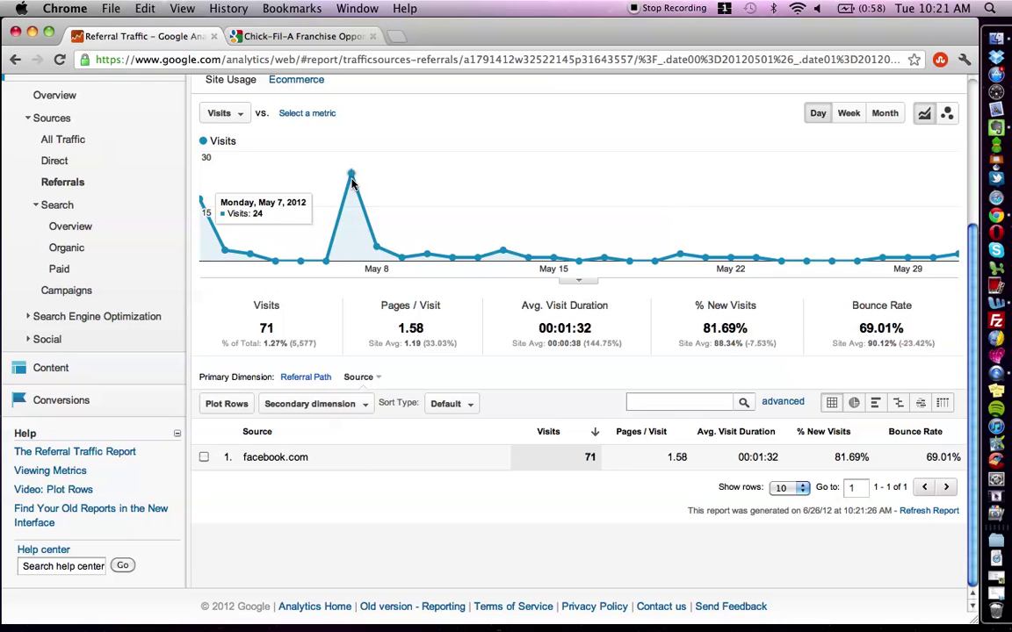
pyautogui.scroll(3, 463, 192)
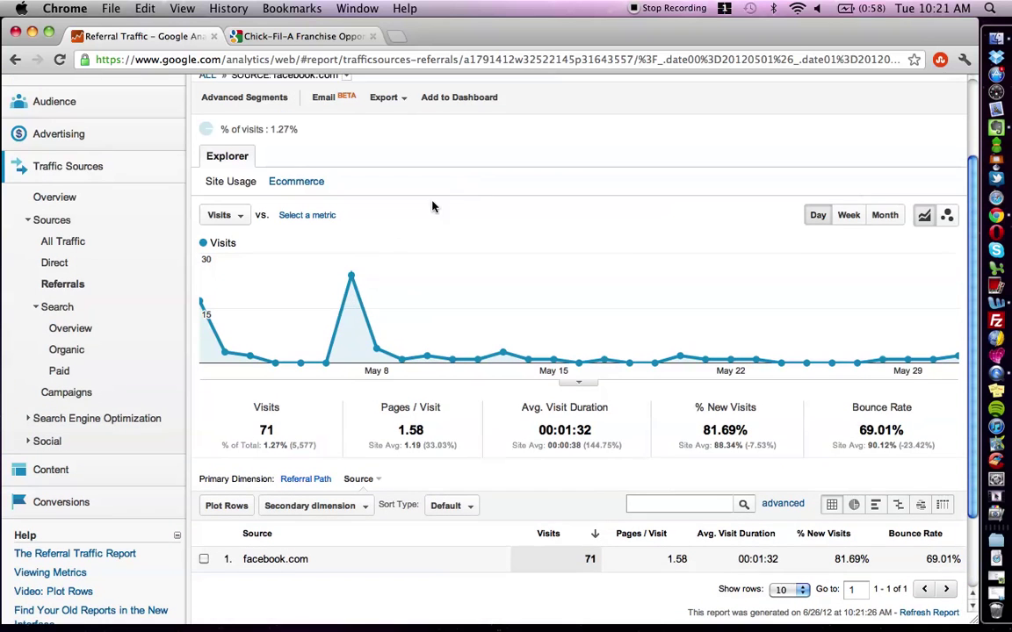
pyautogui.moveTo(350, 279)
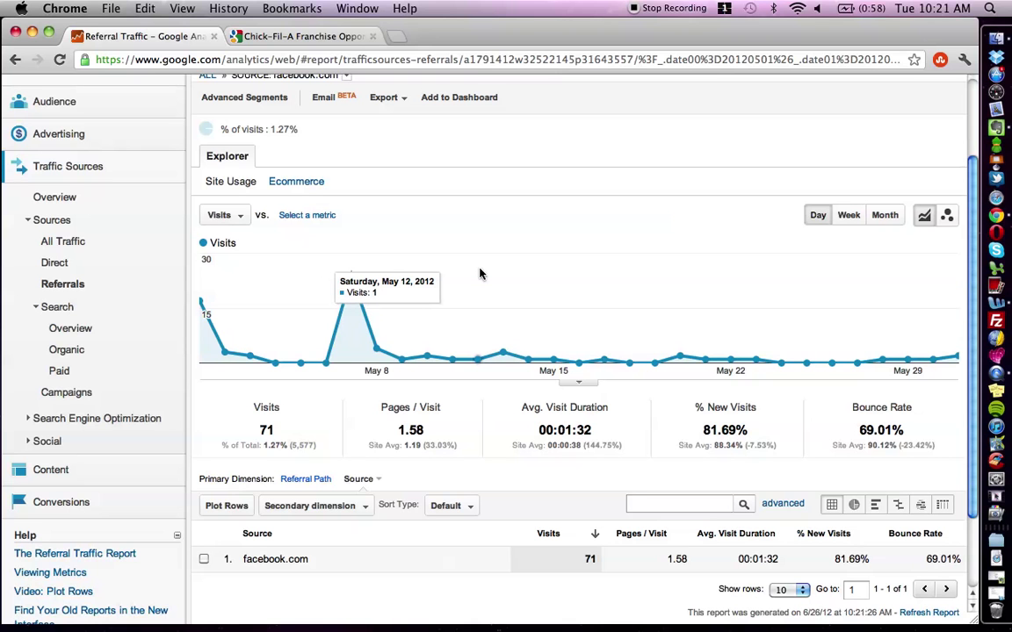
# Add Landing Page from the Traffic Sources group as the secondary dimension of the facebook.com referral table and review the rows
pyautogui.scroll(-3, 480, 274)
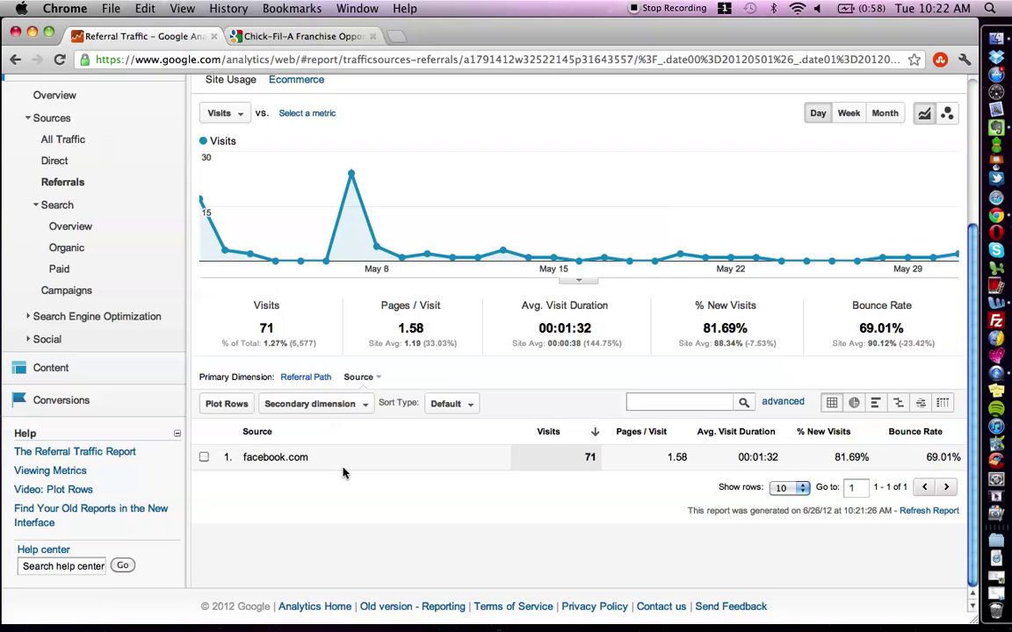
pyautogui.click(339, 404)
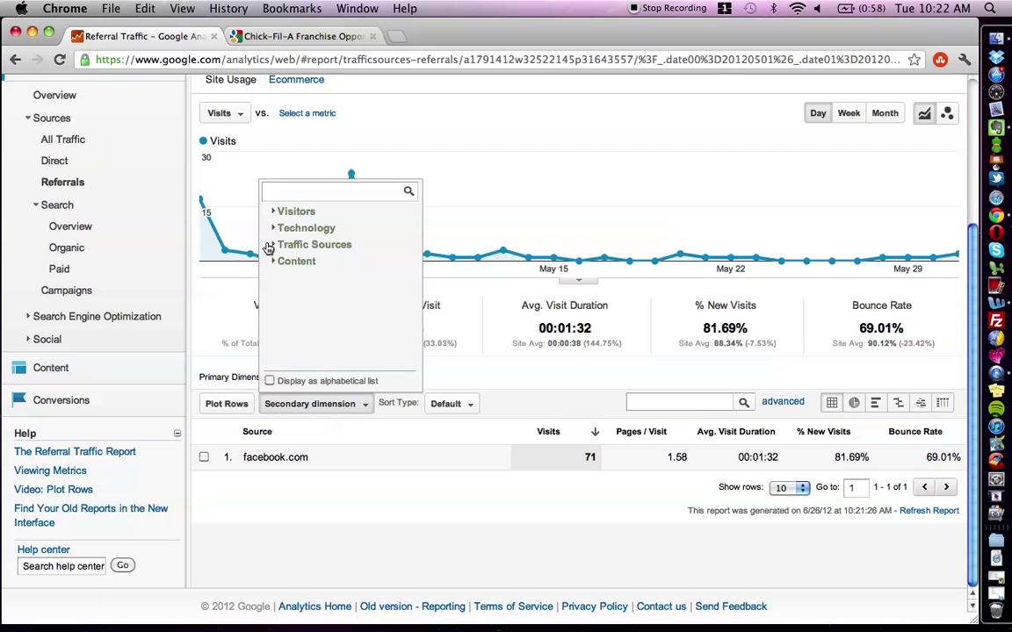
pyautogui.click(298, 245)
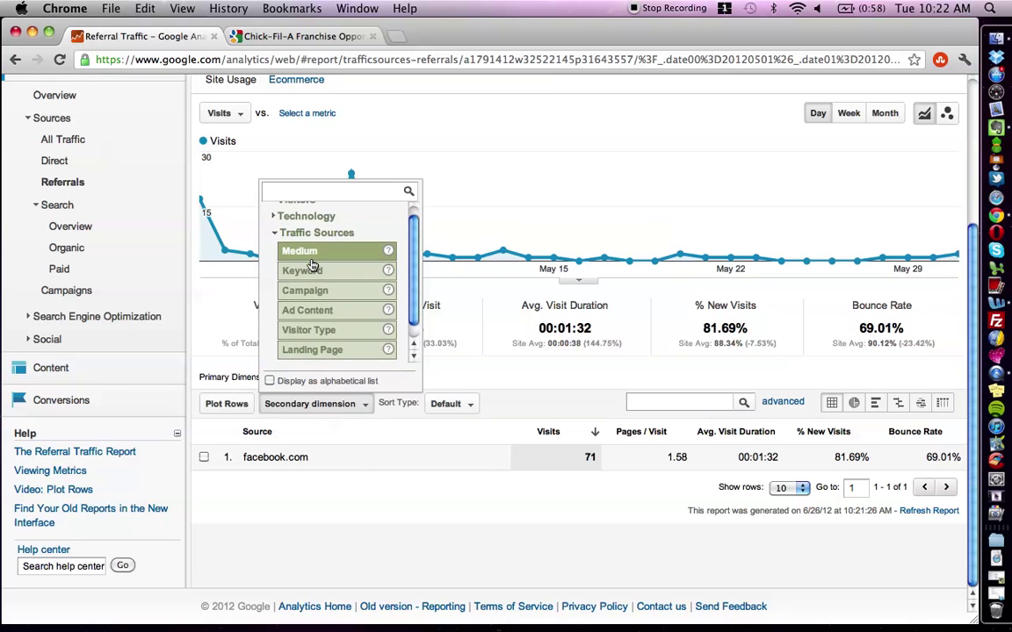
pyautogui.click(330, 337)
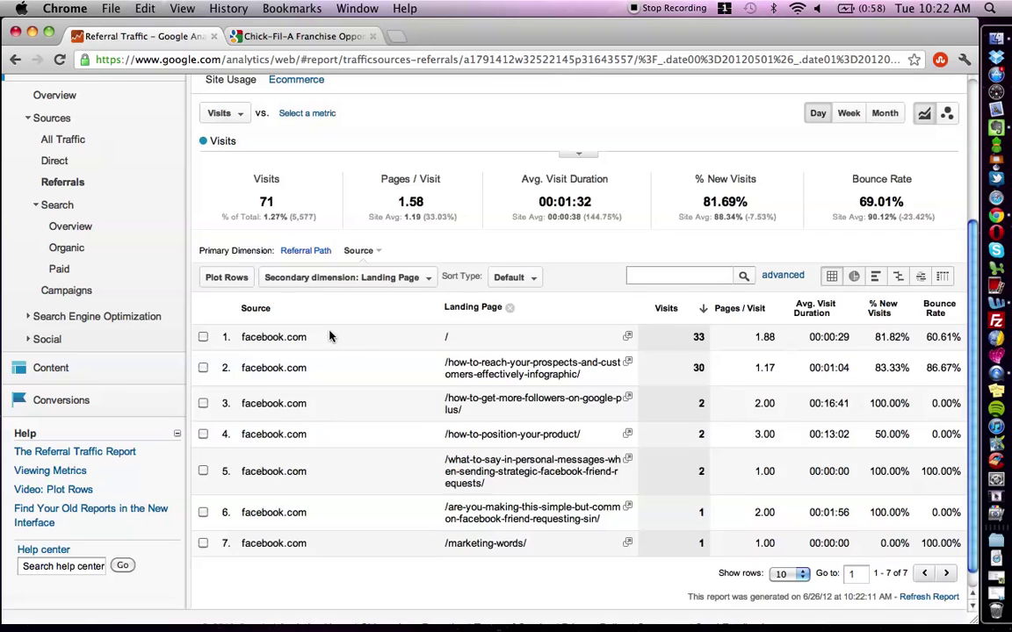
pyautogui.scroll(-2, 430, 367)
pyautogui.scroll(-5, 430, 367)
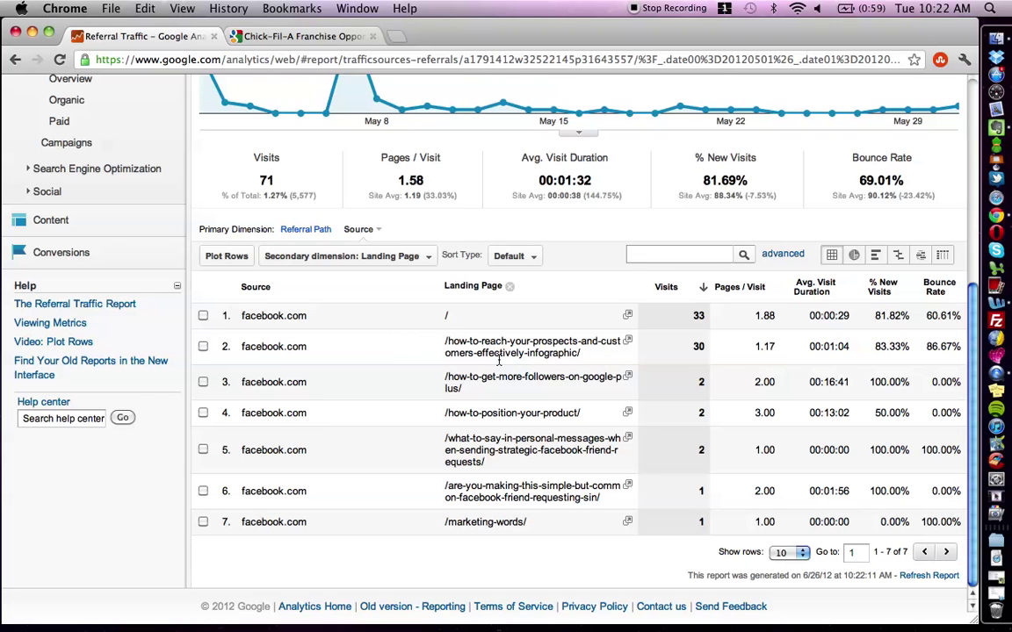
# Open the blog's "How To Reach Your Prospects and Customers Effectively [Infographic]" page and skim the infographic
pyautogui.click(244, 35)
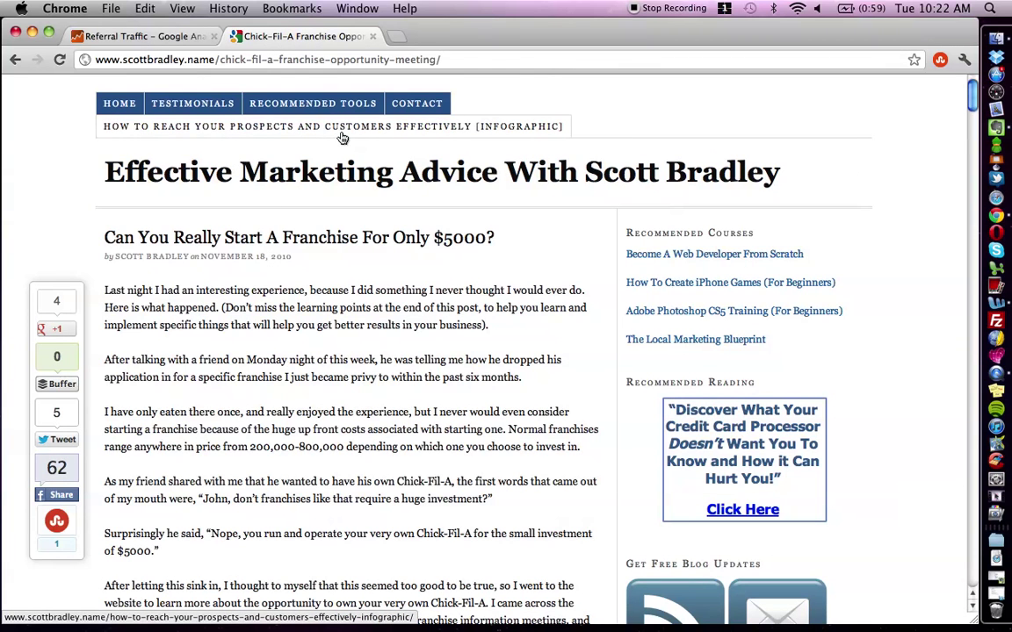
pyautogui.click(291, 129)
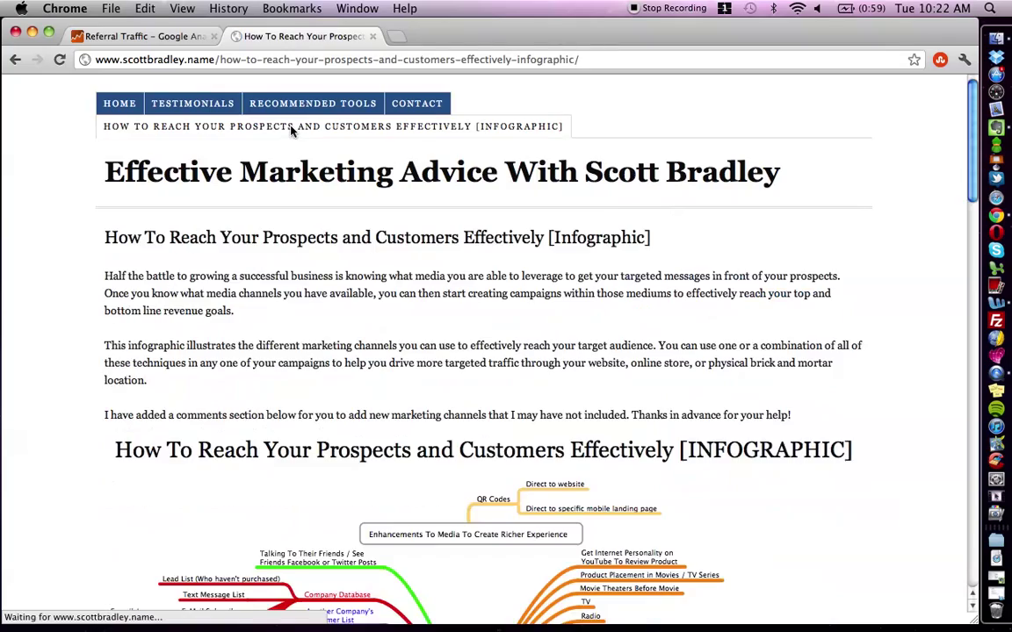
pyautogui.scroll(-10, 321, 230)
pyautogui.scroll(2, 322, 230)
pyautogui.scroll(5, 321, 230)
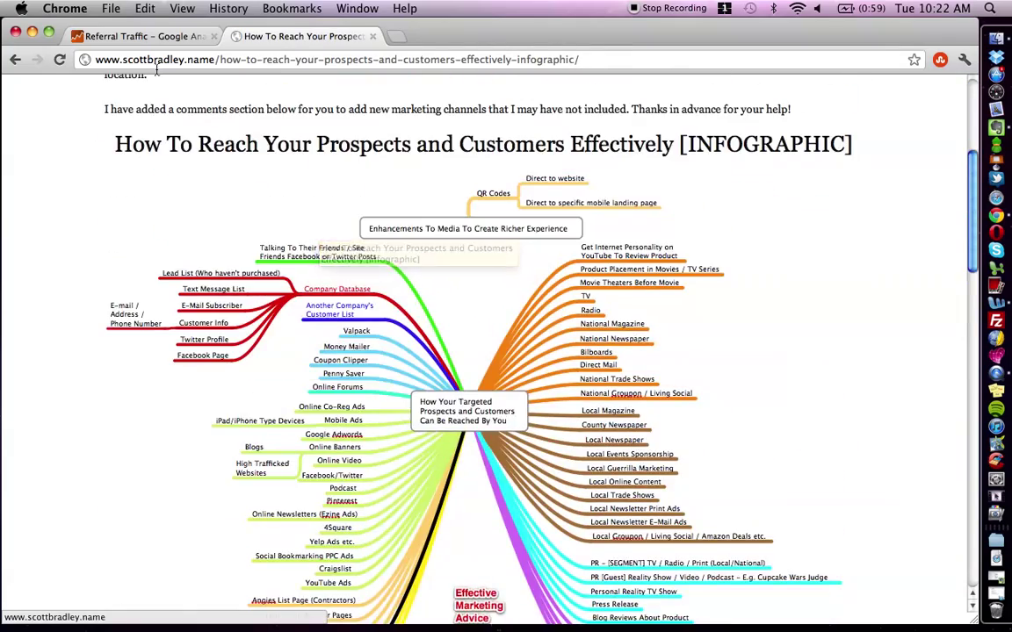
# Return to the facebook.com referral report and examine its landing pages and daily visits graph
pyautogui.click(140, 36)
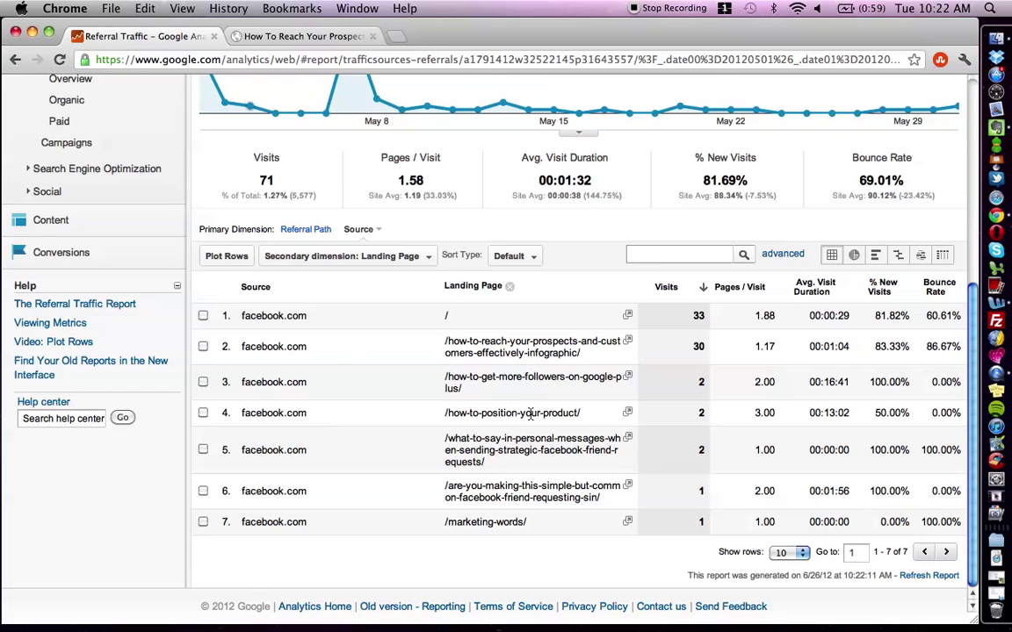
pyautogui.scroll(2, 333, 325)
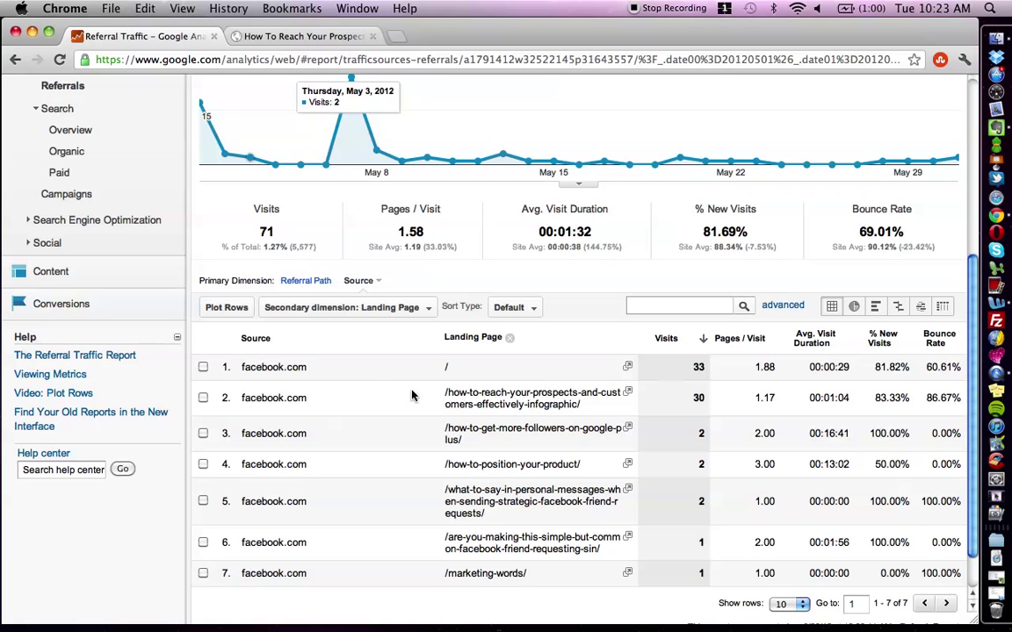
pyautogui.scroll(5, 376, 392)
pyautogui.scroll(-5, 376, 392)
pyautogui.scroll(6, 376, 392)
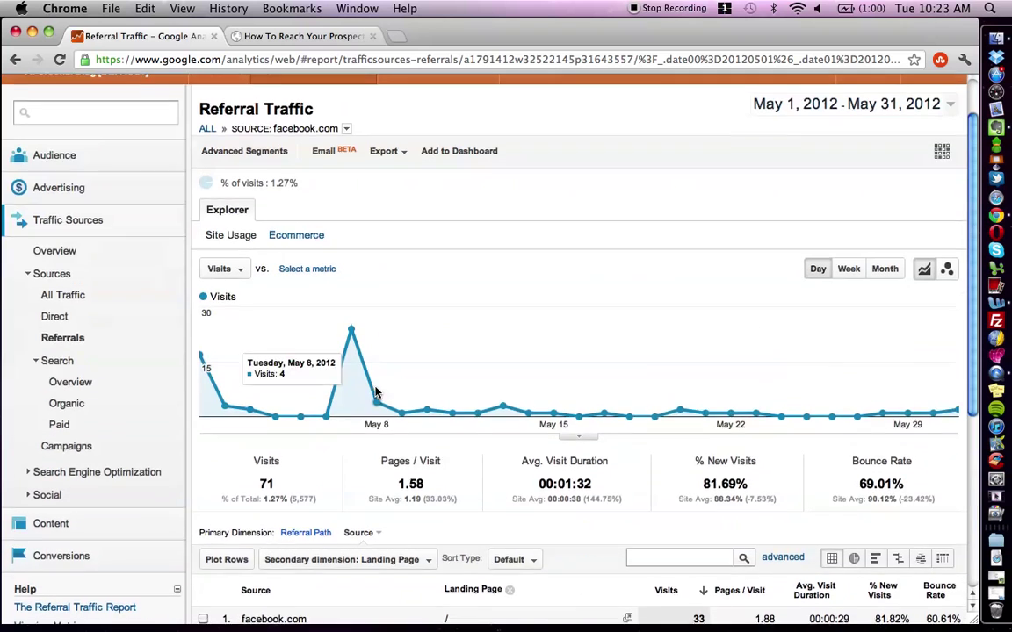
# Go back to the Traffic Sources Overview and show the referral traffic sources again
pyautogui.click(59, 263)
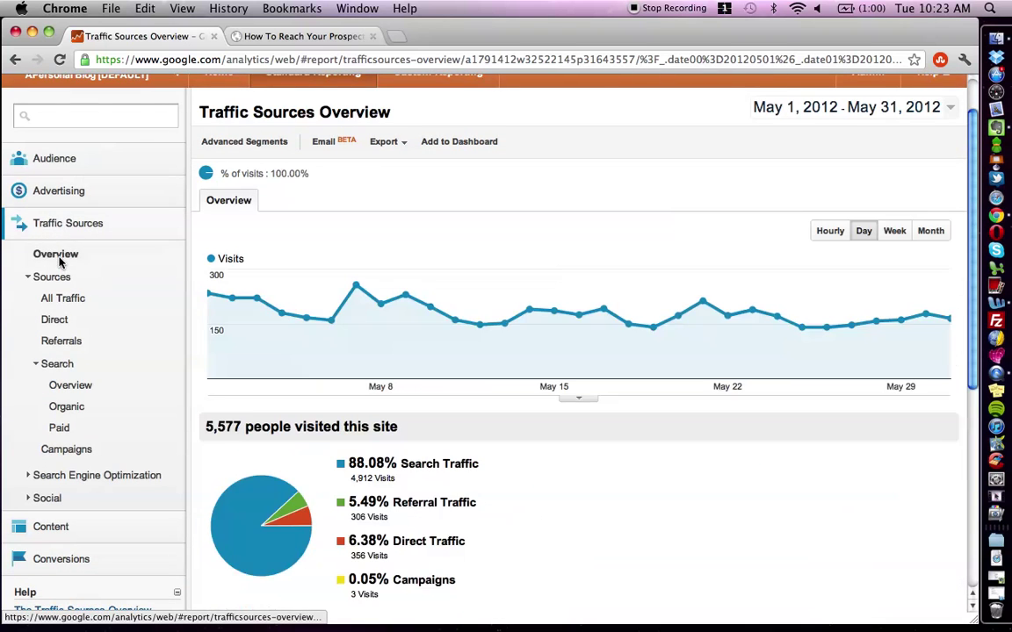
pyautogui.scroll(-8, 393, 343)
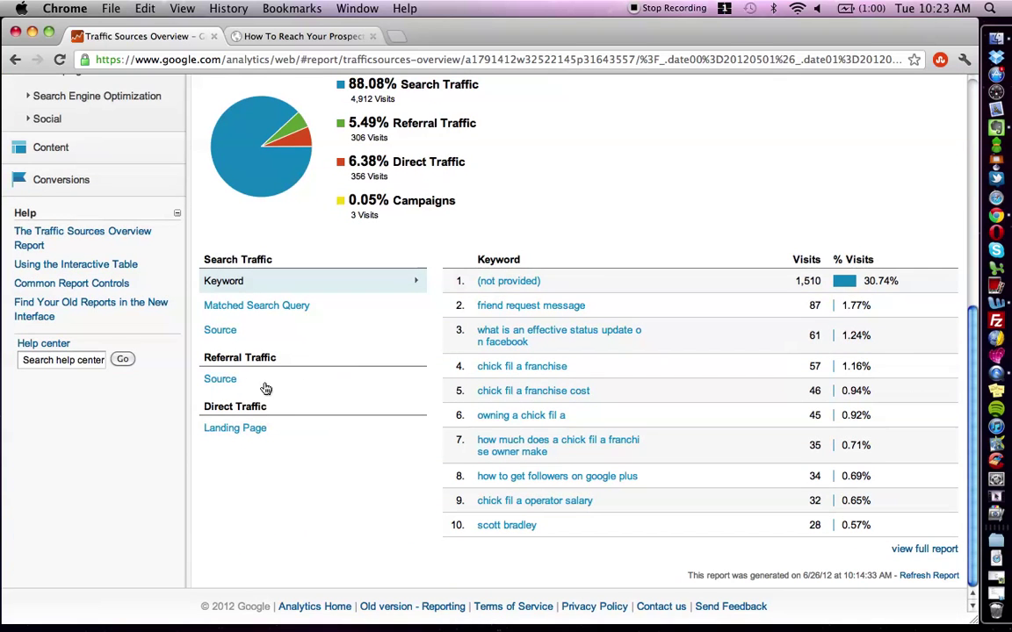
pyautogui.click(219, 379)
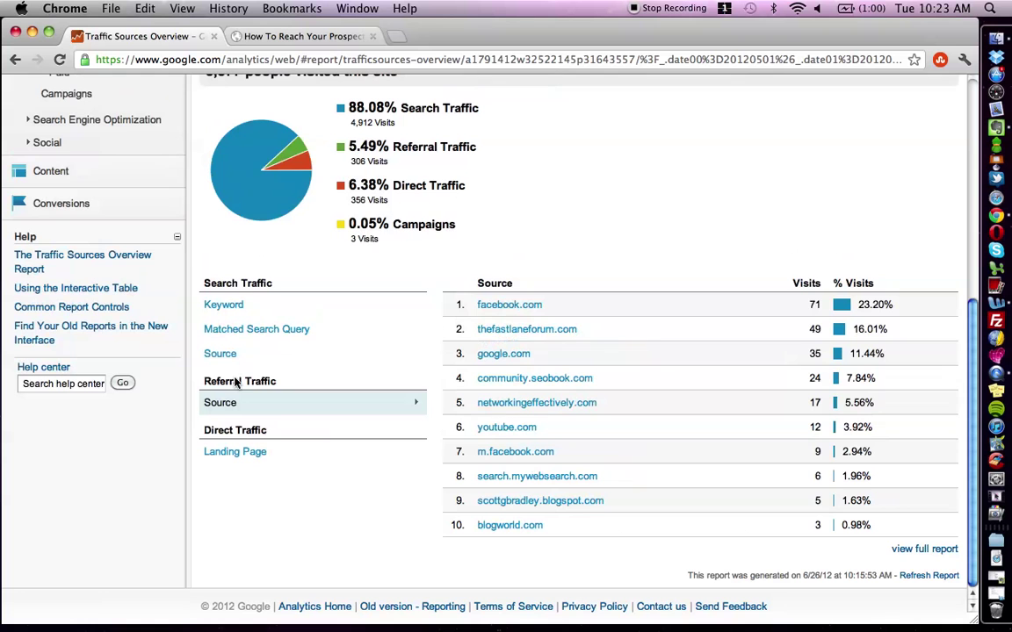
# Open the facebook.com referral report and review its daily visits graph and table
pyautogui.click(509, 303)
pyautogui.scroll(-2, 504, 313)
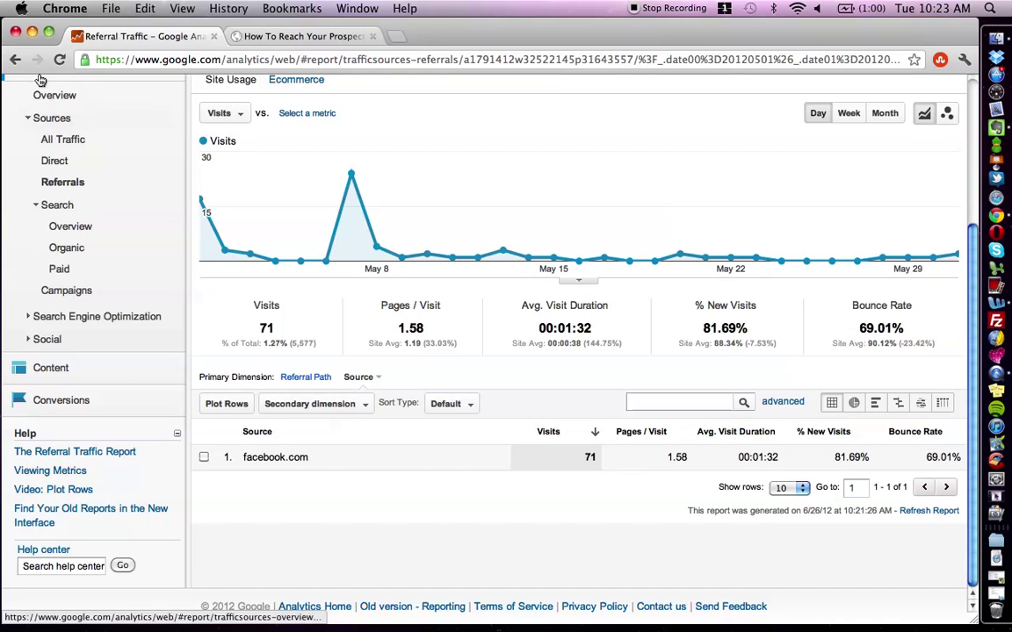
# Return to the Traffic Sources Overview and open the referral report for thefastlaneforum.com
pyautogui.click(15, 59)
pyautogui.scroll(-7, 530, 301)
pyautogui.click(528, 350)
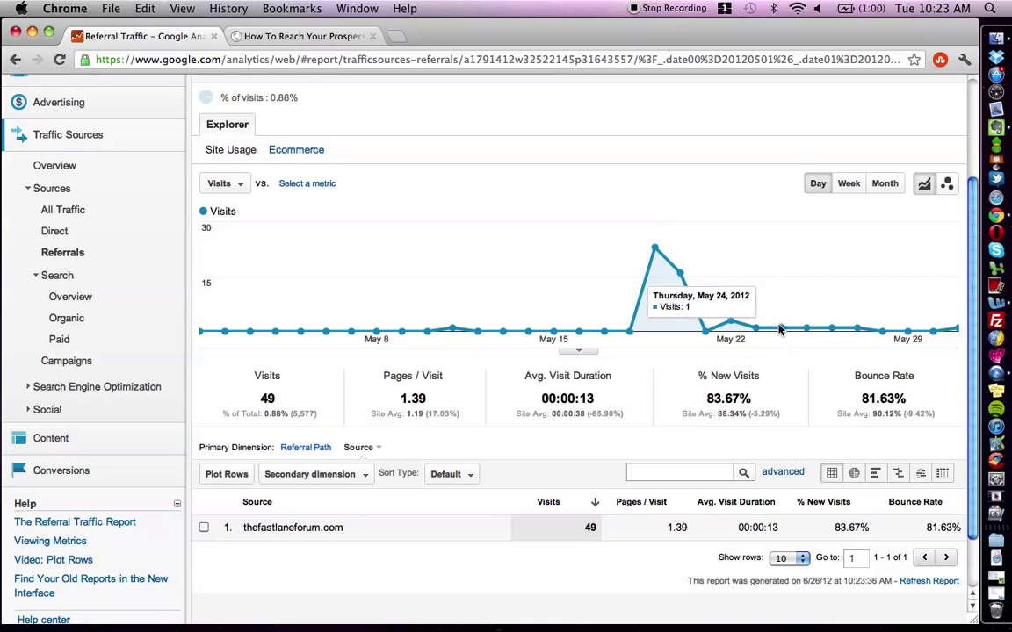
# Add Landing Page from the Traffic Sources group as the secondary dimension for thefastlaneforum.com and examine the infographic page's row
pyautogui.scroll(-2, 476, 381)
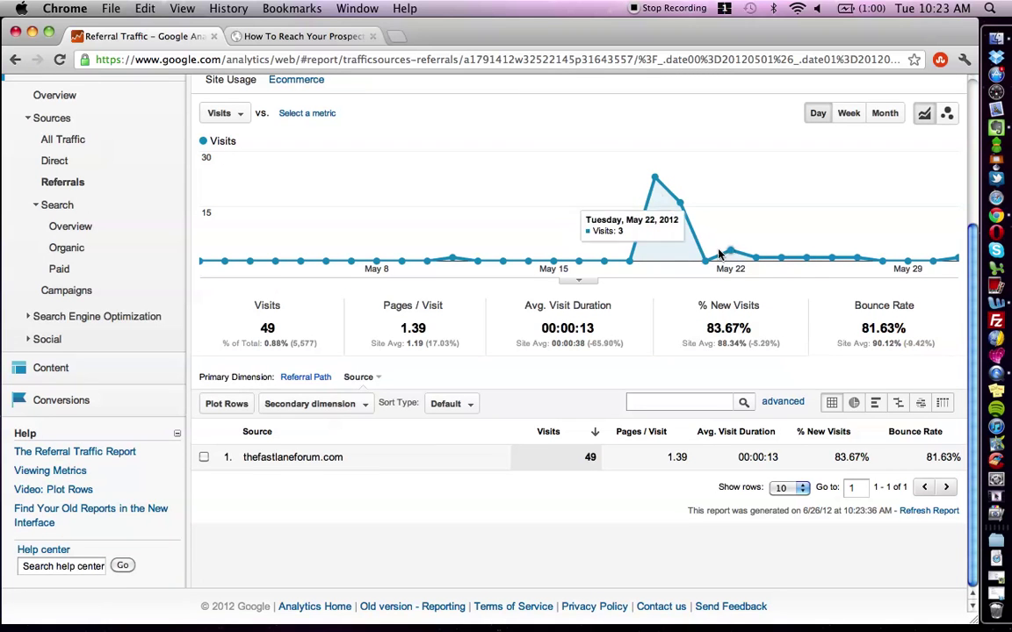
pyautogui.click(341, 409)
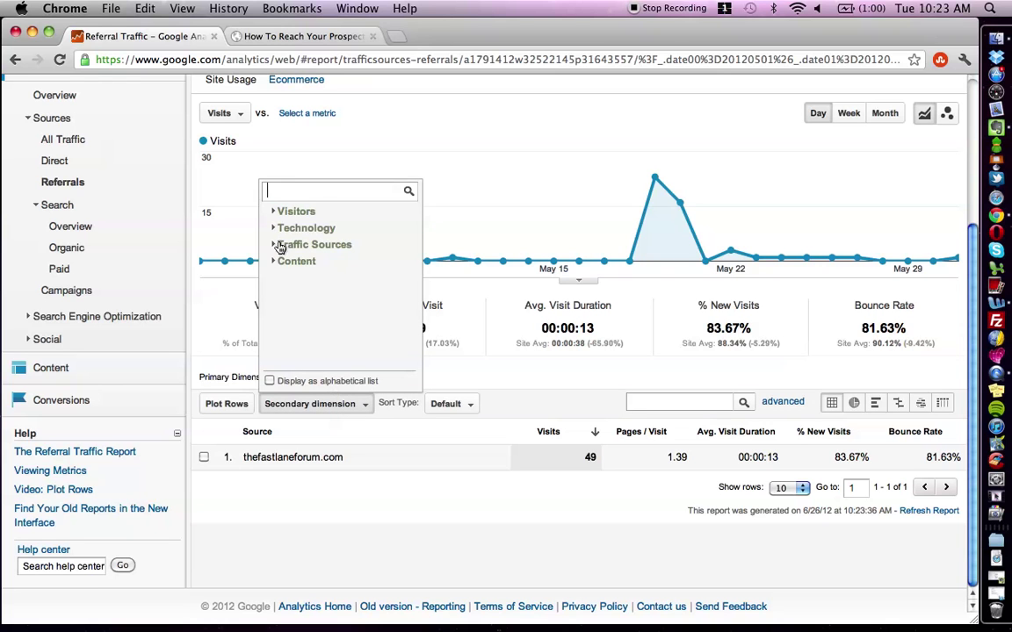
pyautogui.click(281, 248)
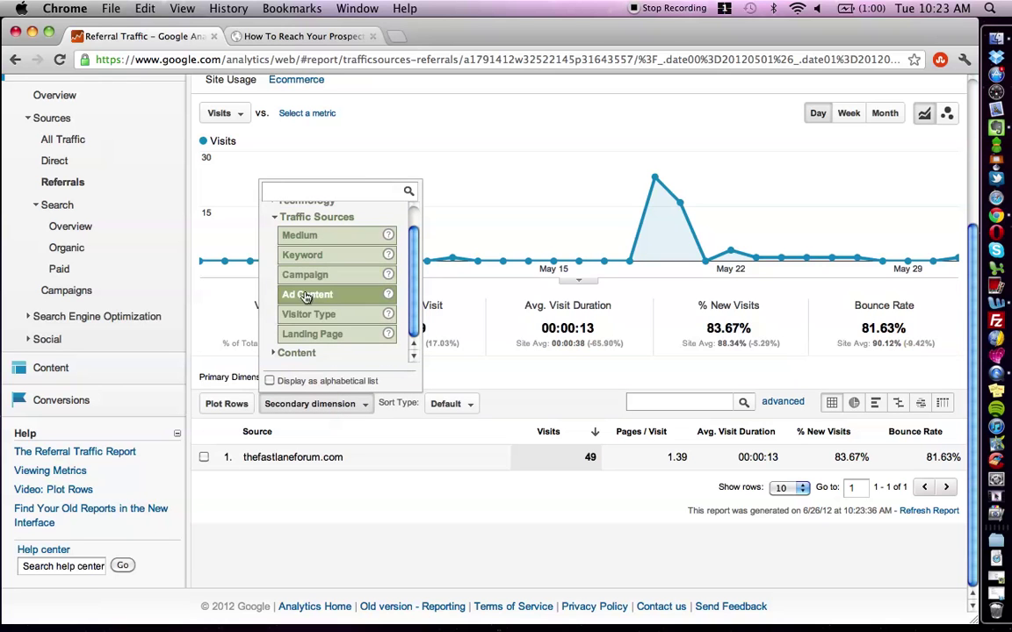
pyautogui.click(314, 334)
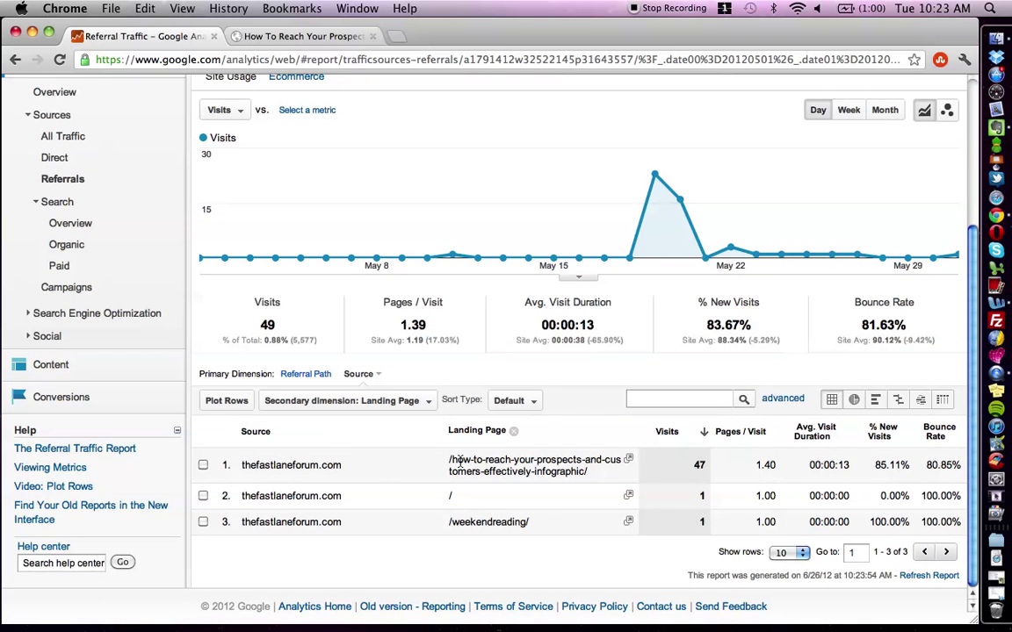
pyautogui.moveTo(449, 458); pyautogui.dragTo(580, 480)
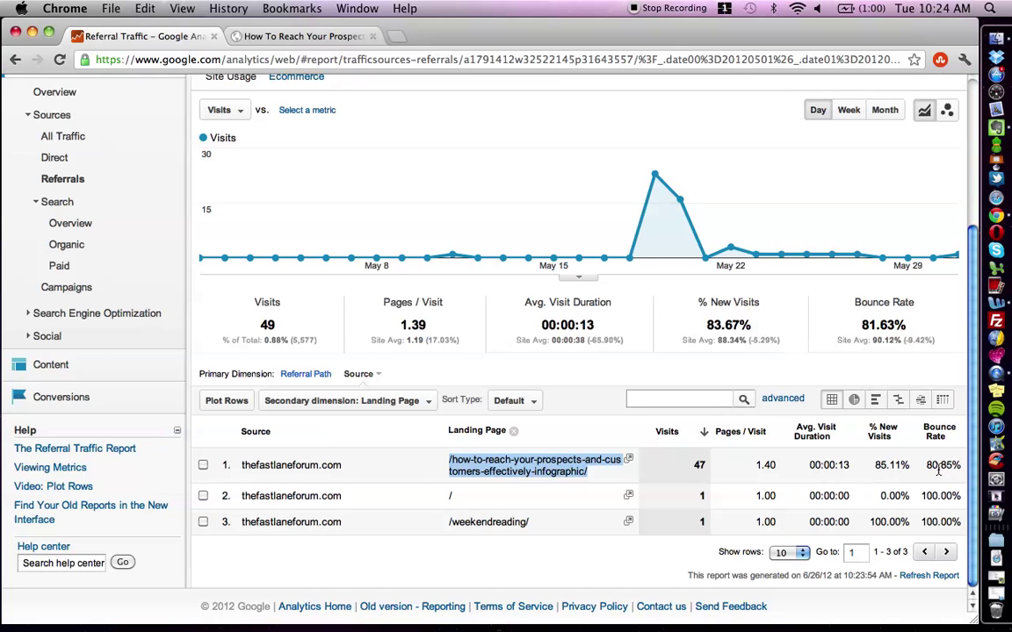
pyautogui.click(484, 572)
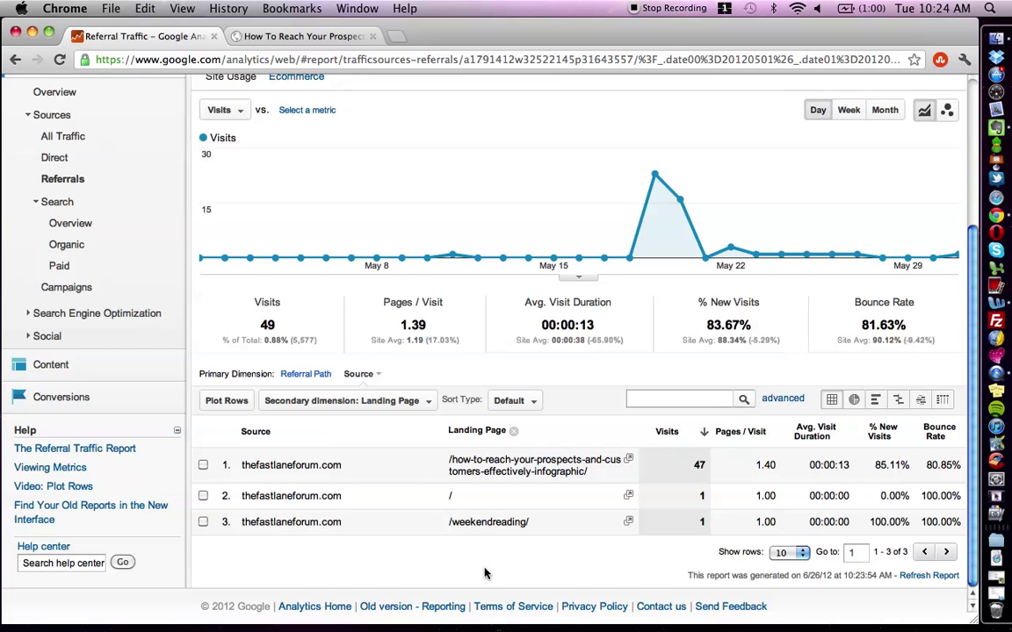
# Compare the daily visits graph for thefastlaneforum.com with its landing page rows
pyautogui.scroll(5, 484, 572)
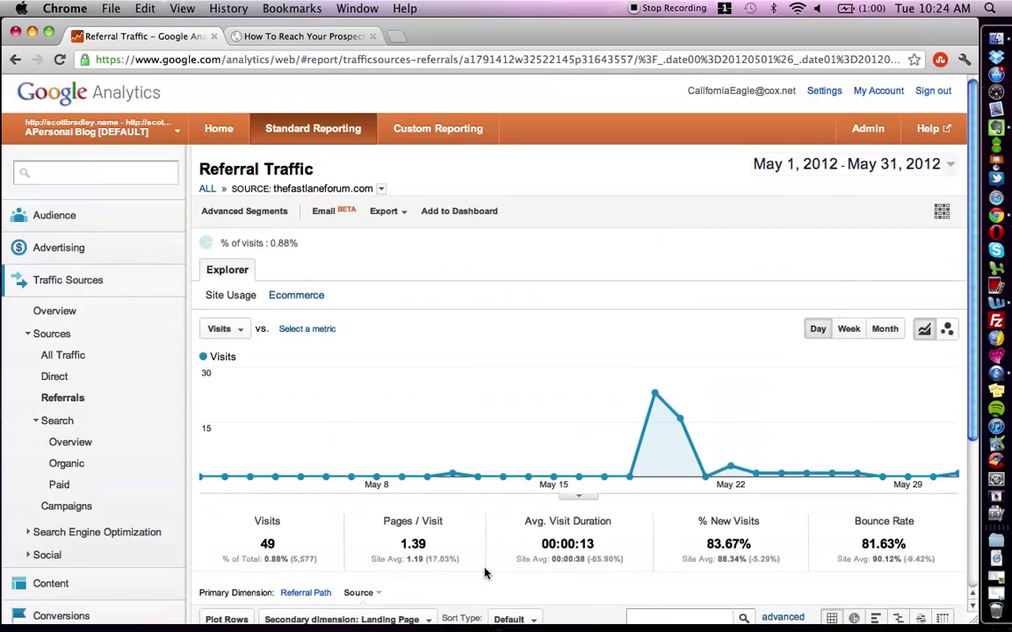
pyautogui.scroll(-5, 484, 572)
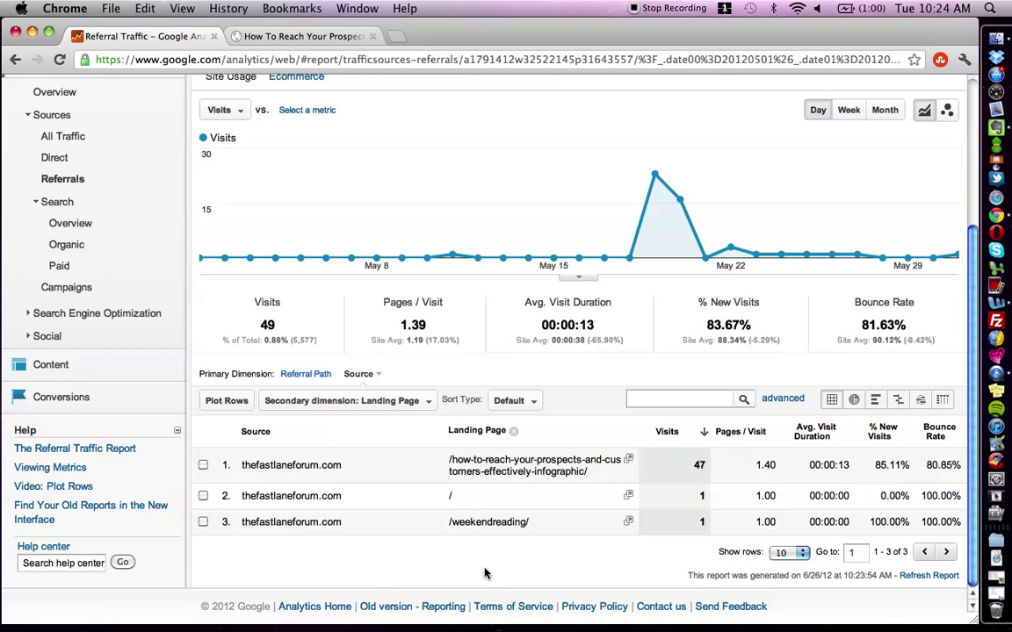
pyautogui.scroll(5, 484, 573)
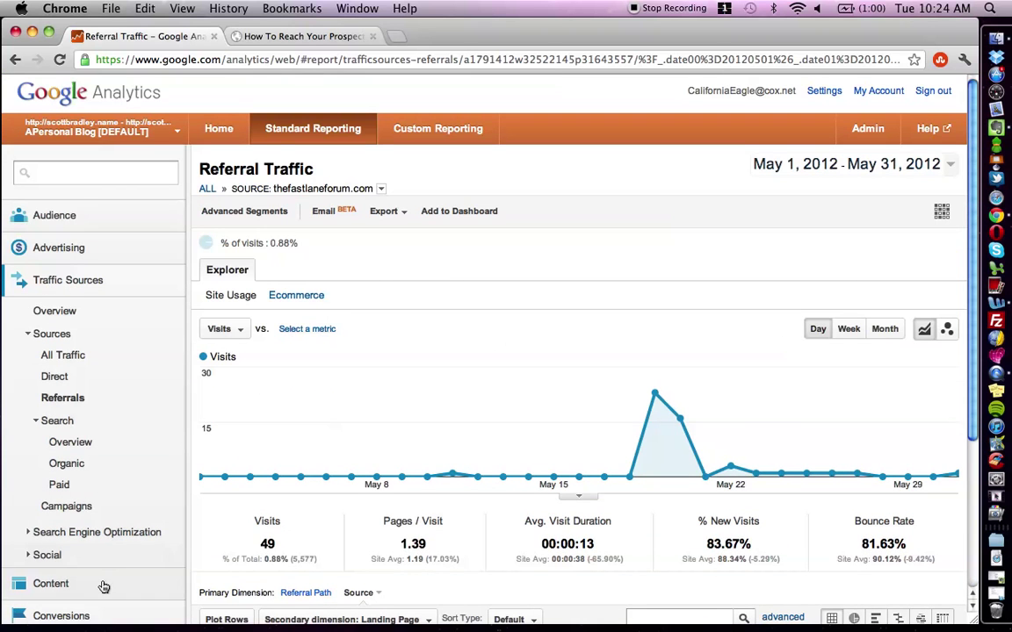
pyautogui.scroll(-4, 383, 425)
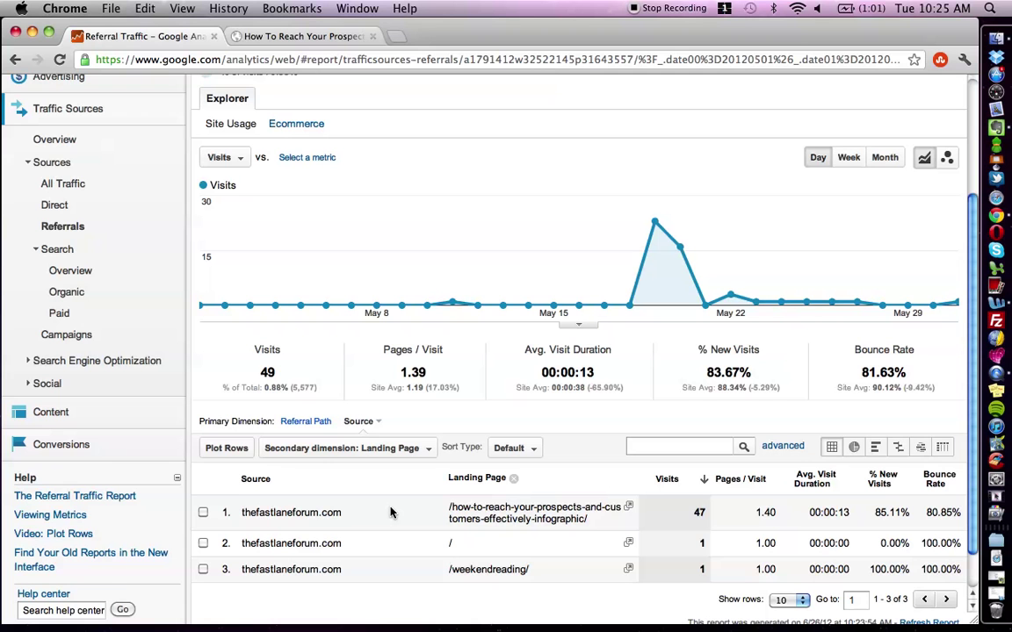
pyautogui.scroll(4, 391, 512)
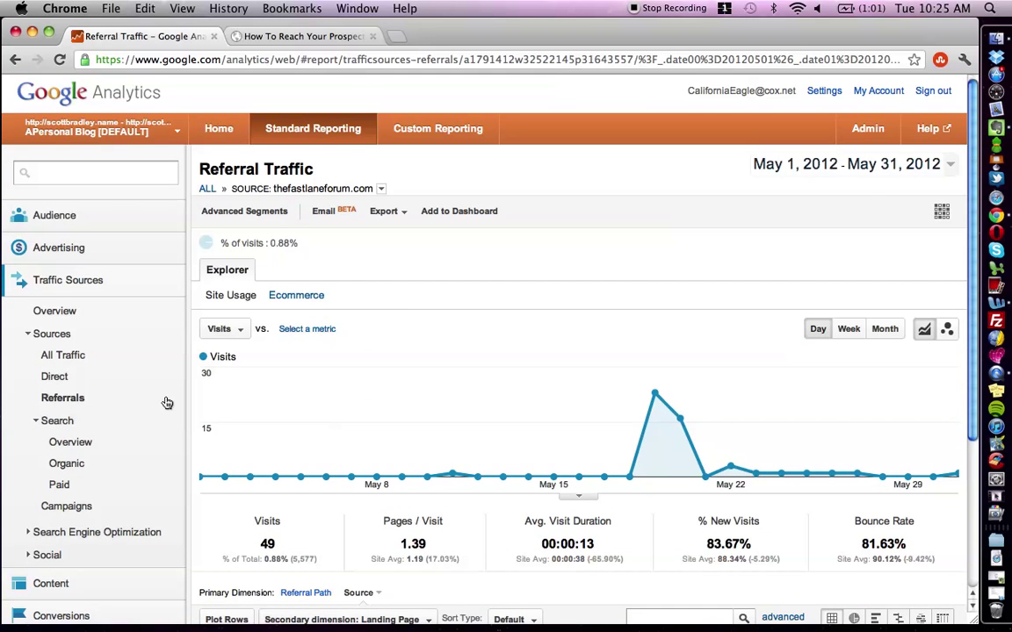
pyautogui.scroll(-3, 162, 398)
pyautogui.scroll(-1, 162, 398)
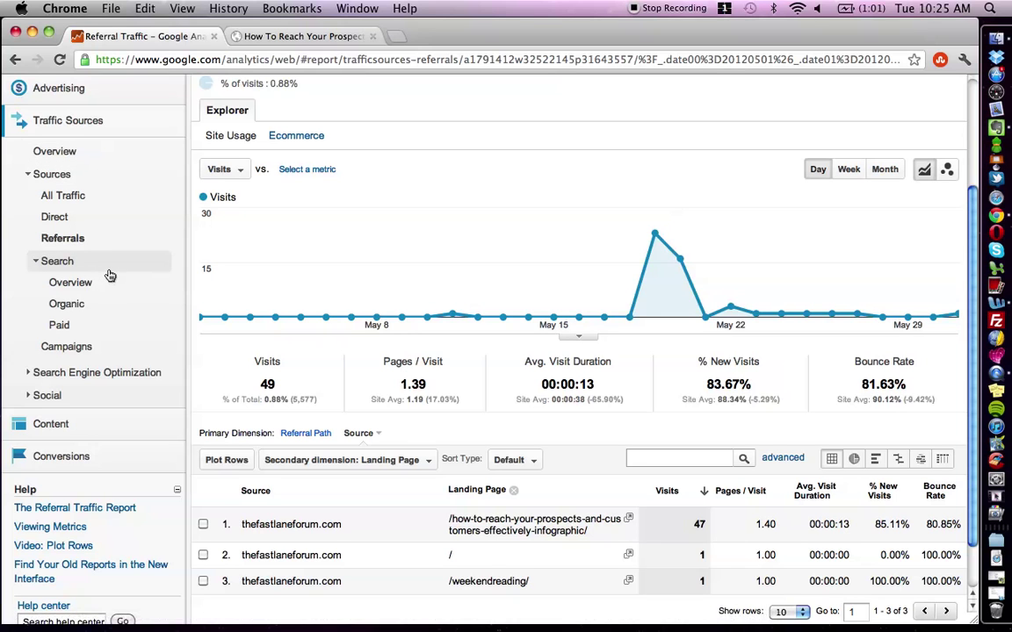
# Check which reports Search Engine Optimization offers, collapse that group again, and expand the Audience reports
pyautogui.click(59, 377)
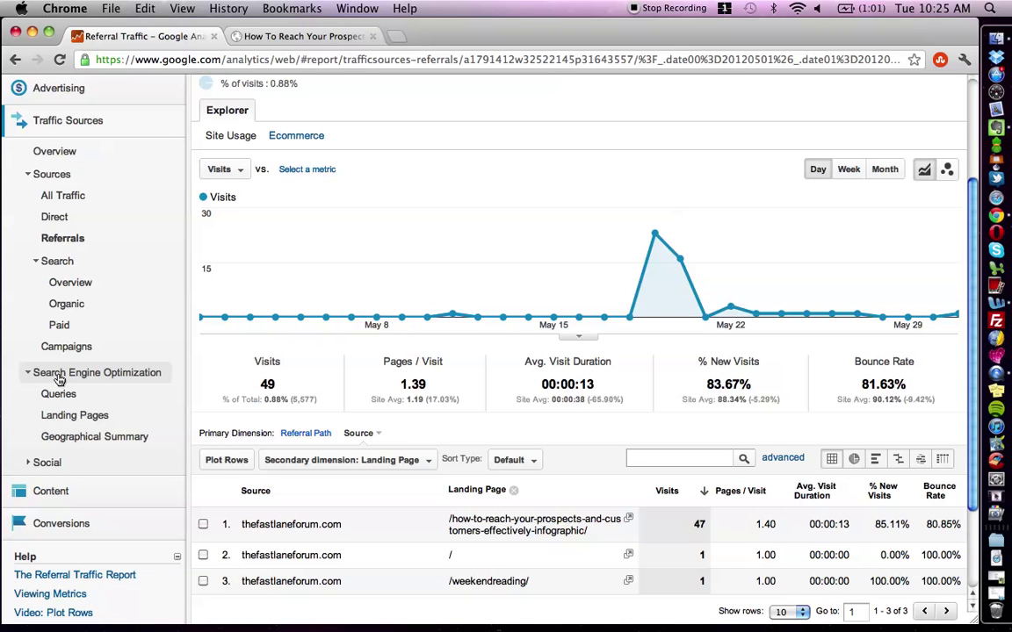
pyautogui.click(59, 378)
pyautogui.scroll(4, 59, 378)
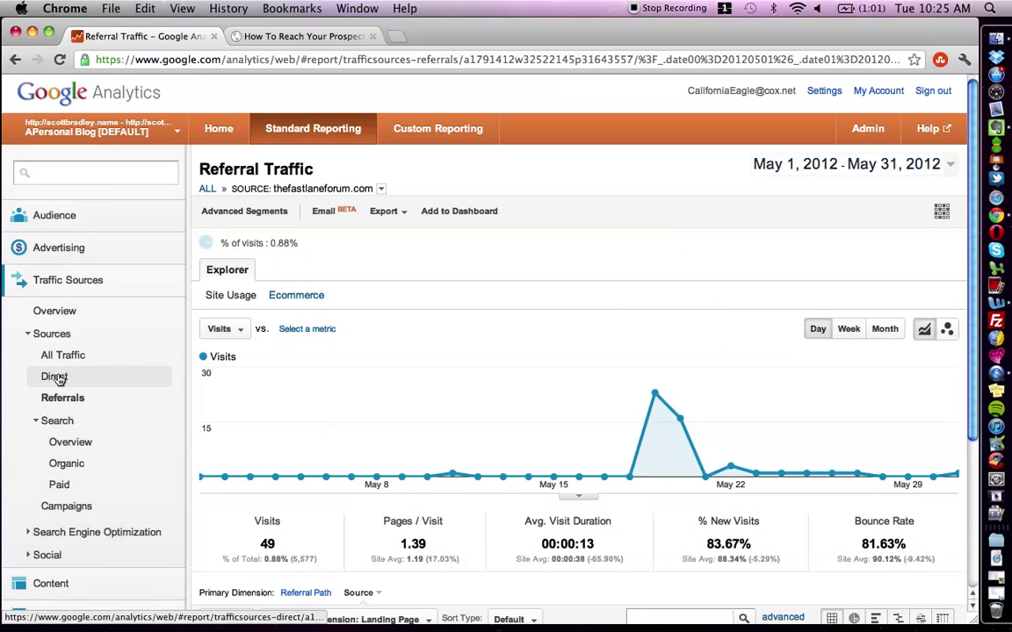
pyautogui.click(53, 217)
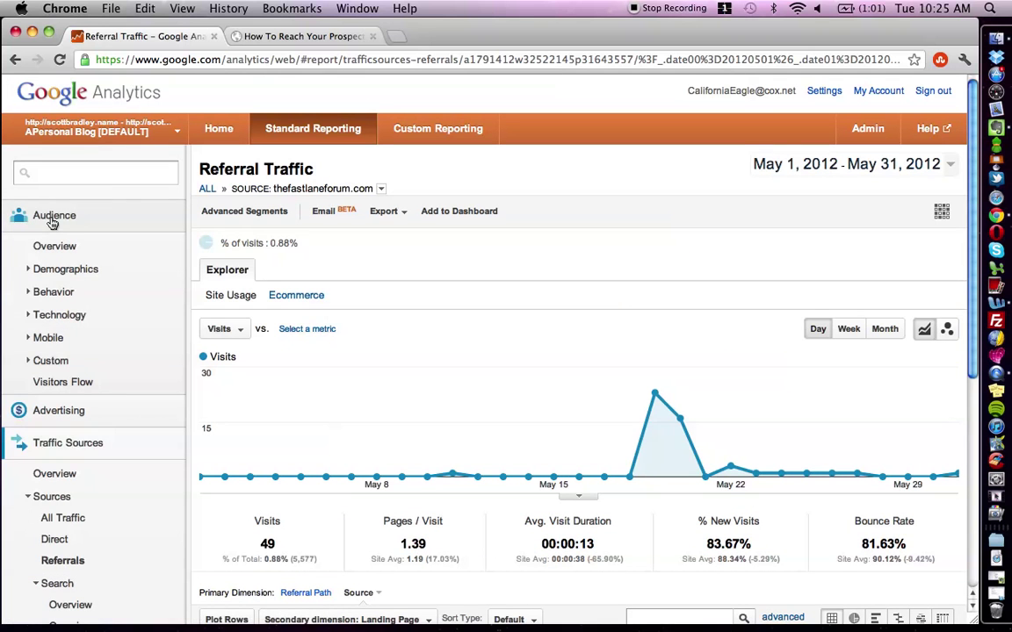
pyautogui.scroll(-3, 42, 275)
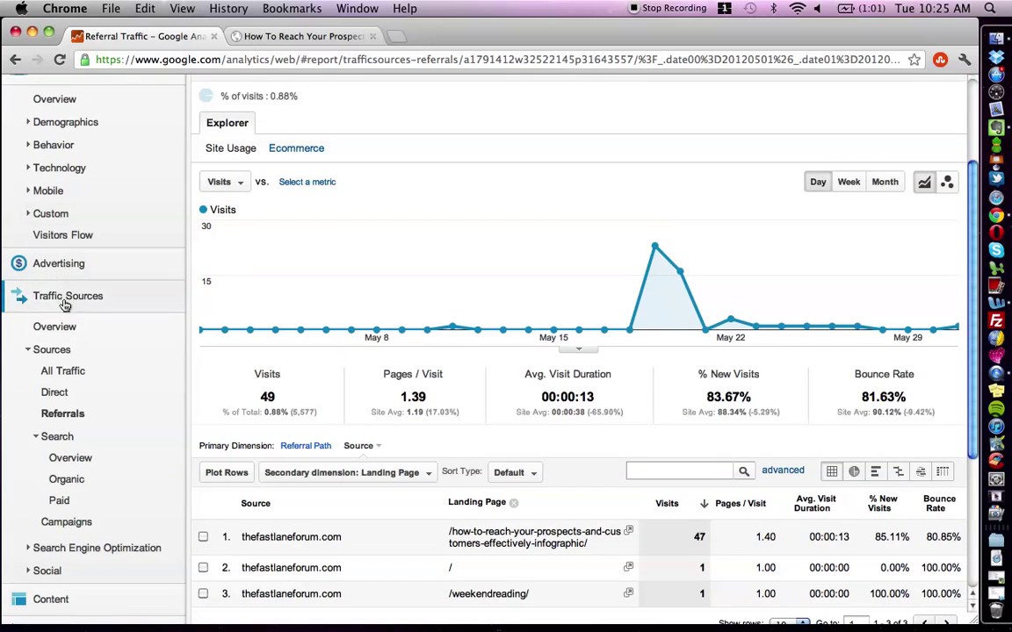
pyautogui.scroll(-2, 63, 303)
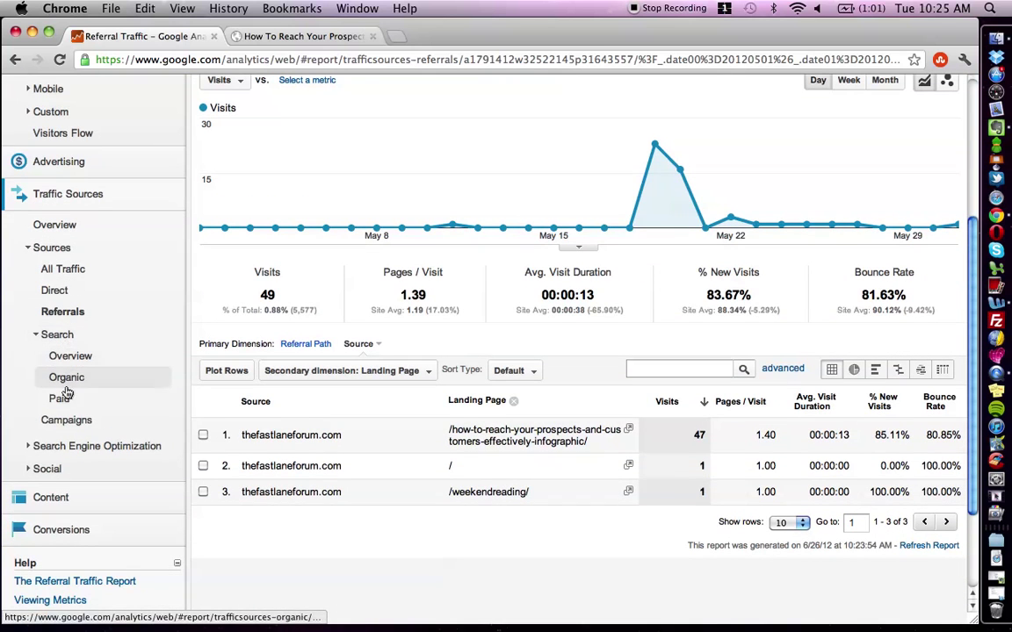
# Expand the Social and Content report groups and look over the available reports, including those under Search Engine Optimization
pyautogui.click(46, 469)
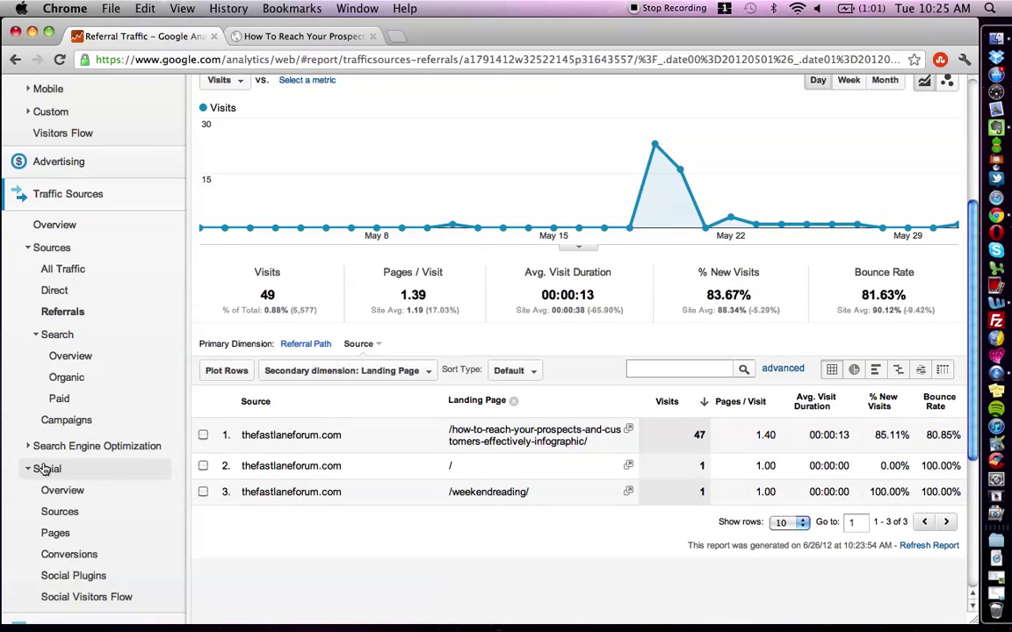
pyautogui.scroll(-3, 46, 469)
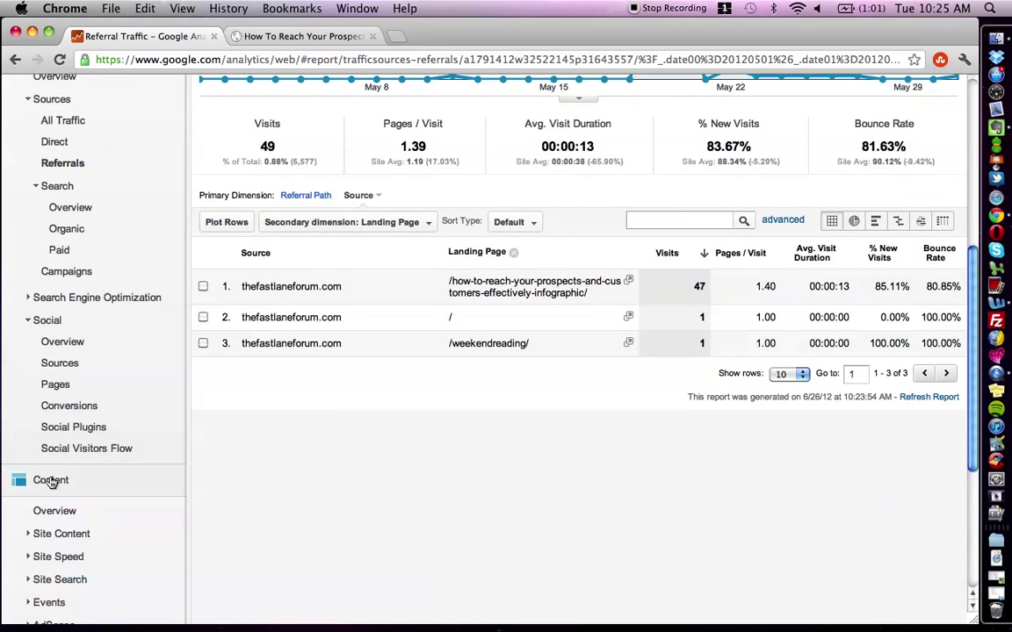
pyautogui.scroll(-2, 48, 480)
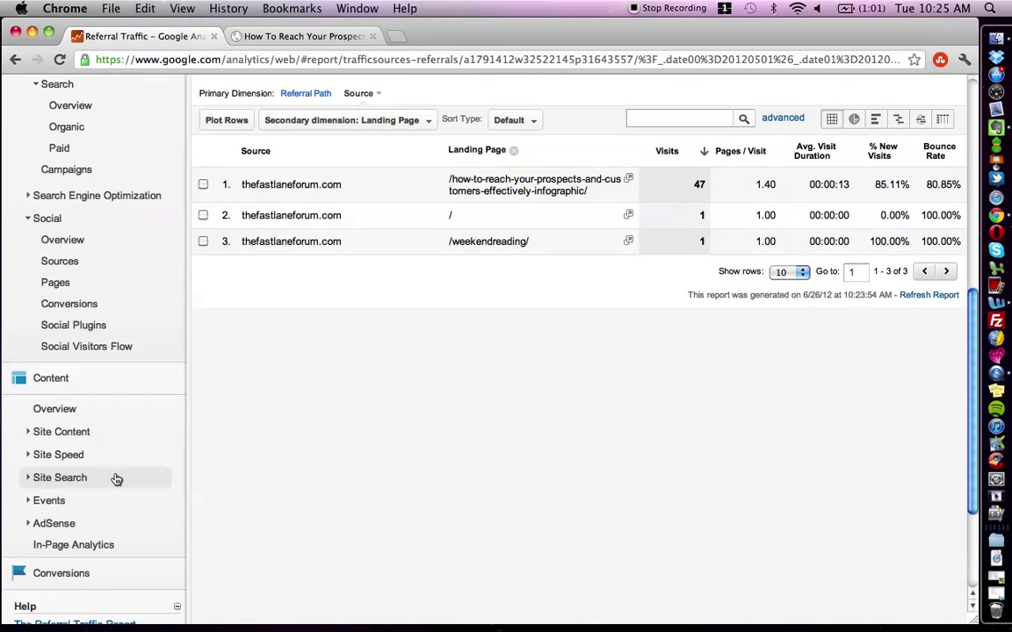
pyautogui.scroll(2, 114, 479)
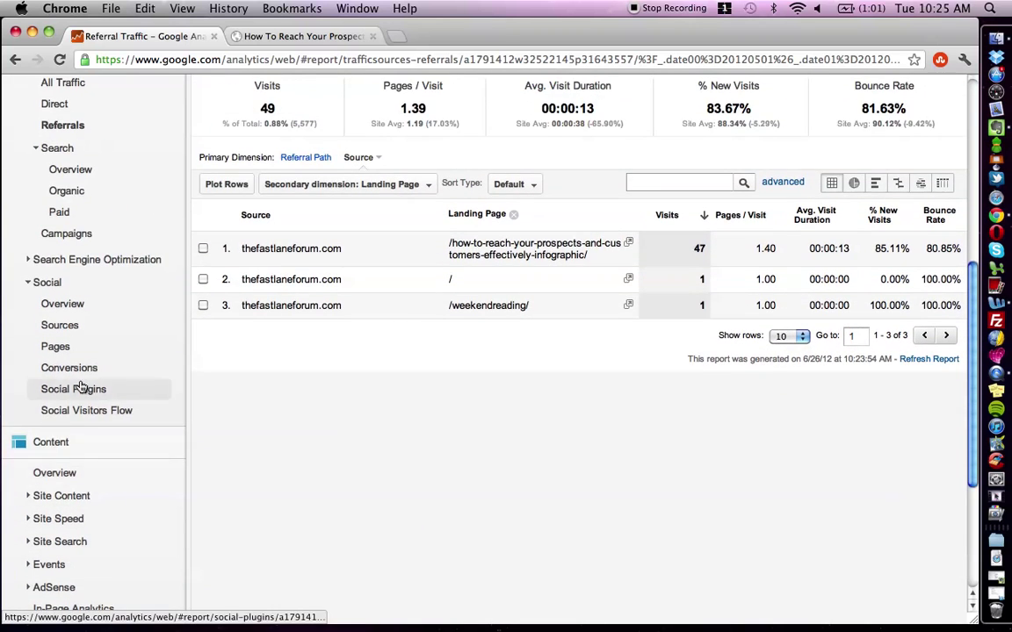
pyautogui.scroll(2, 79, 386)
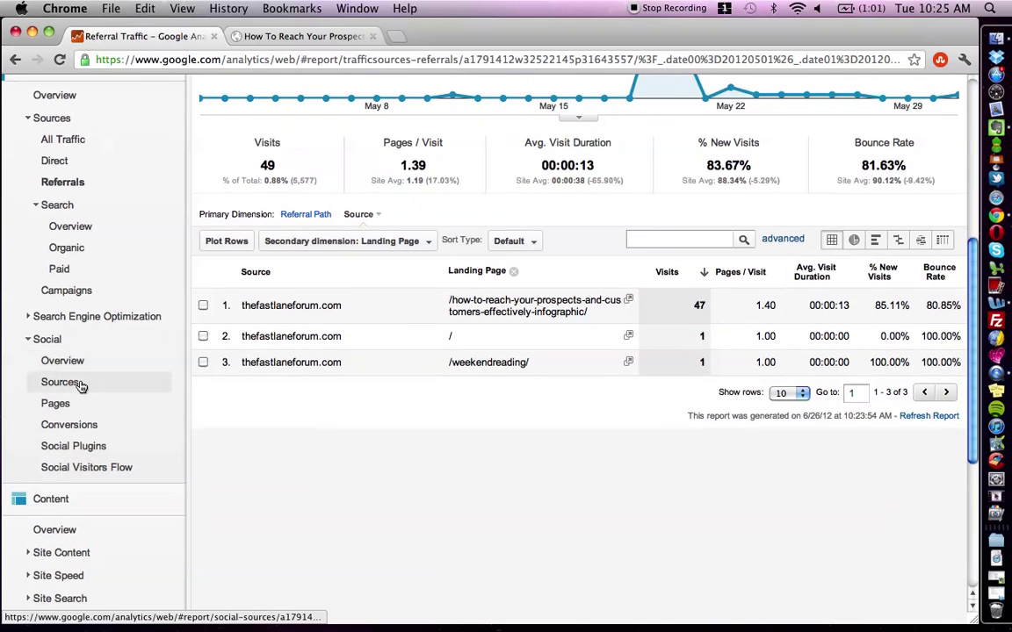
pyautogui.scroll(3, 79, 386)
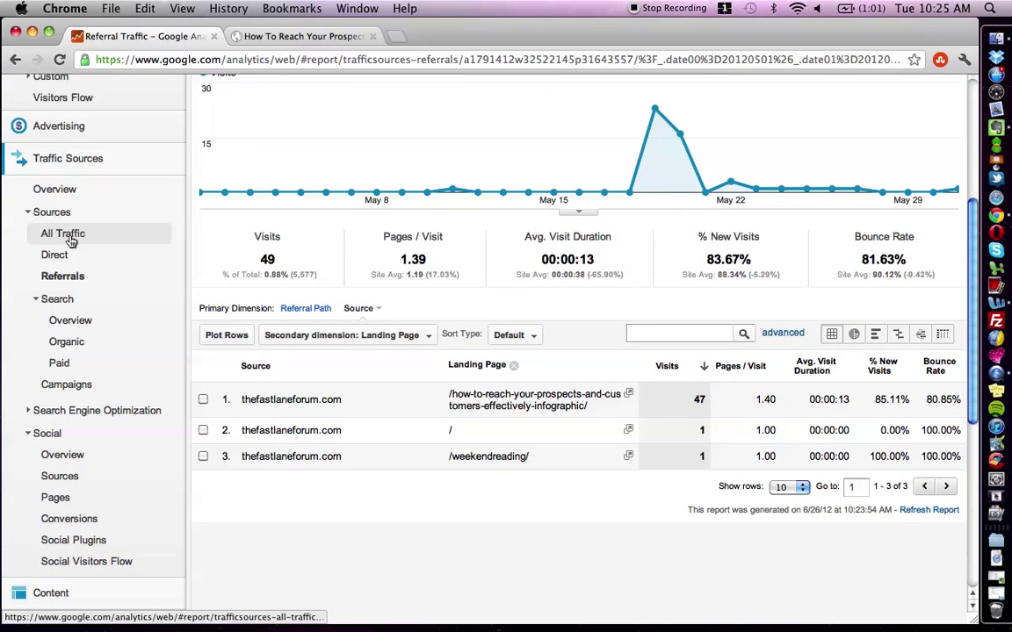
pyautogui.scroll(-5, 66, 263)
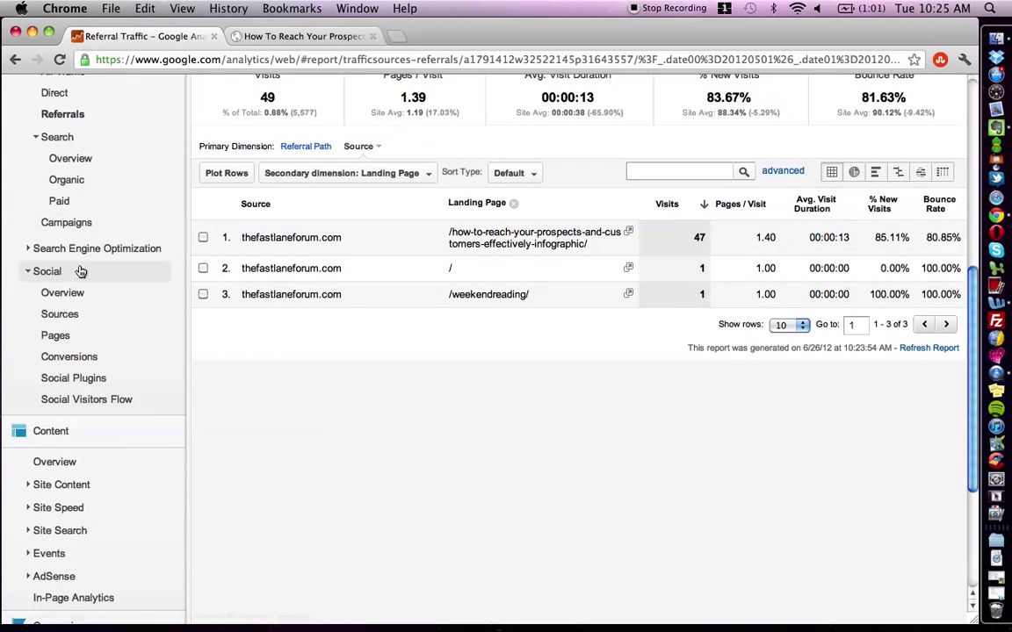
pyautogui.click(73, 253)
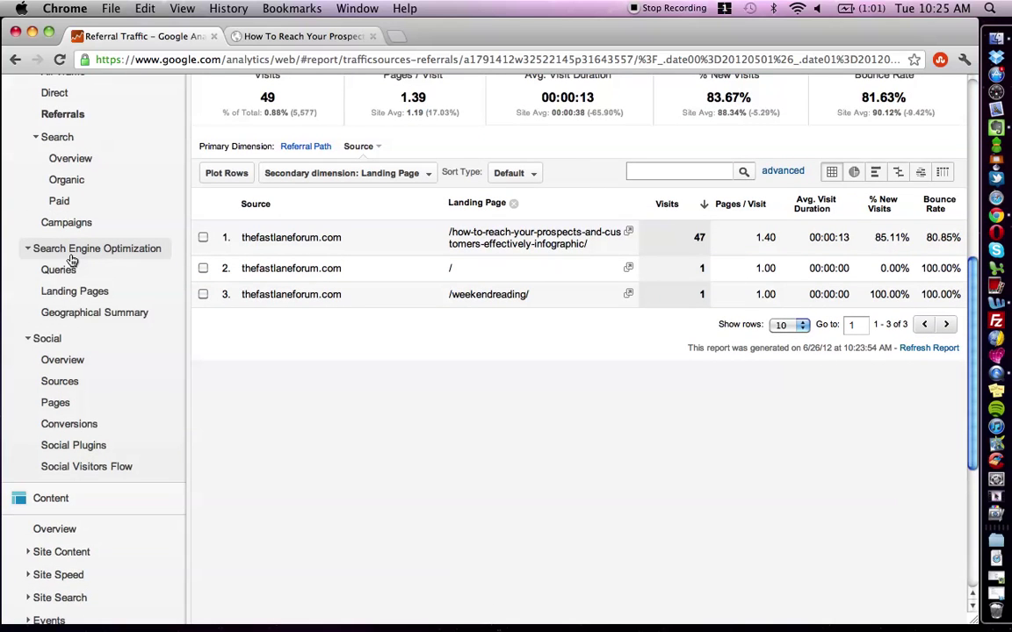
pyautogui.click(73, 255)
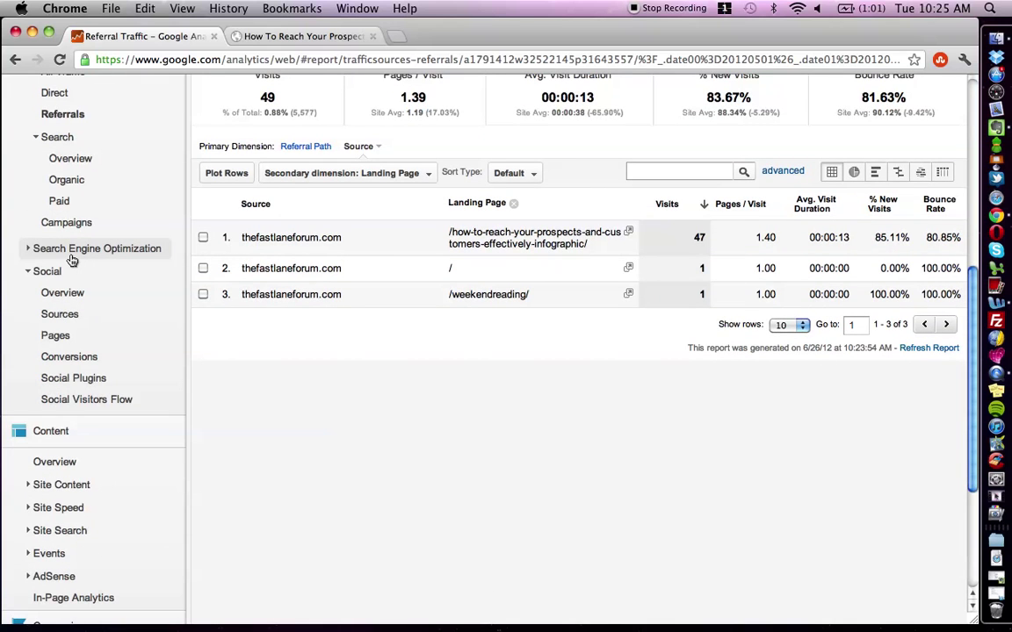
pyautogui.scroll(-4, 72, 262)
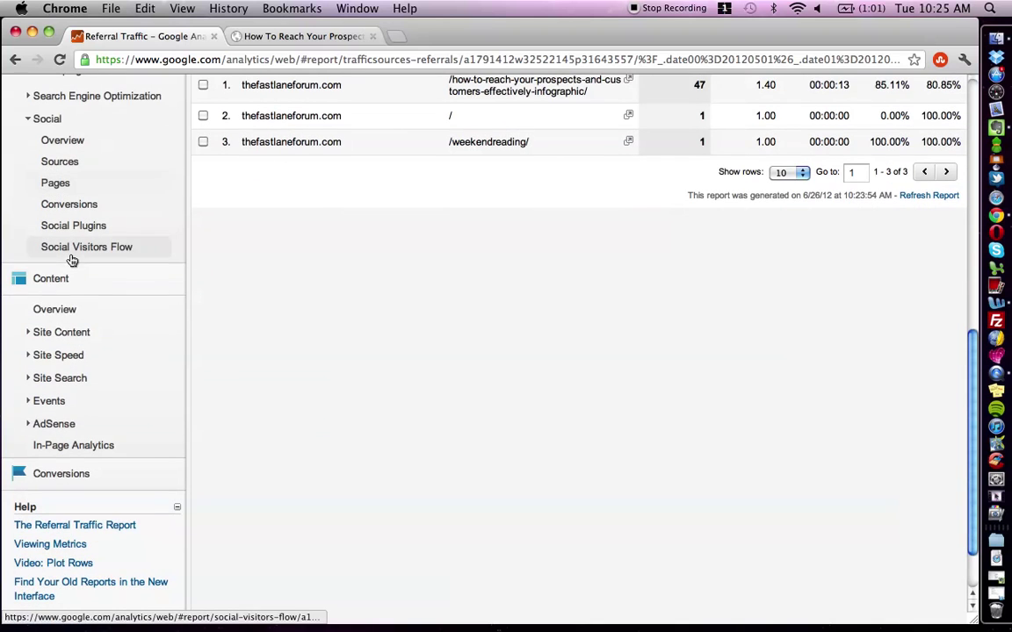
# Open the Content Overview report and review its pageviews graph, summary metrics and list of top pages
pyautogui.click(59, 315)
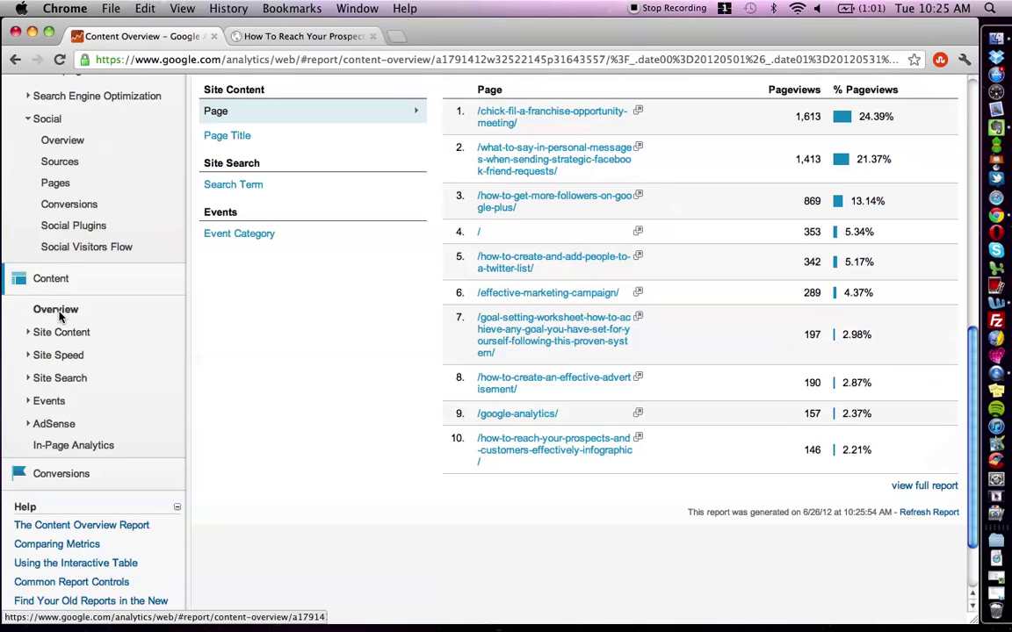
pyautogui.scroll(1, 327, 451)
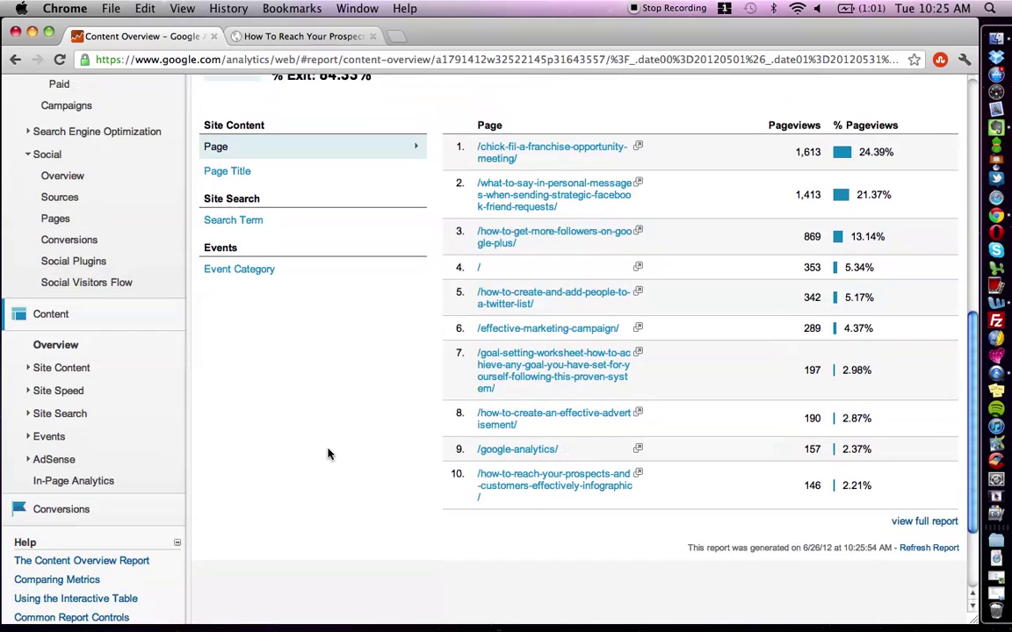
pyautogui.scroll(8, 328, 453)
pyautogui.scroll(3, 328, 453)
pyautogui.scroll(-5, 328, 454)
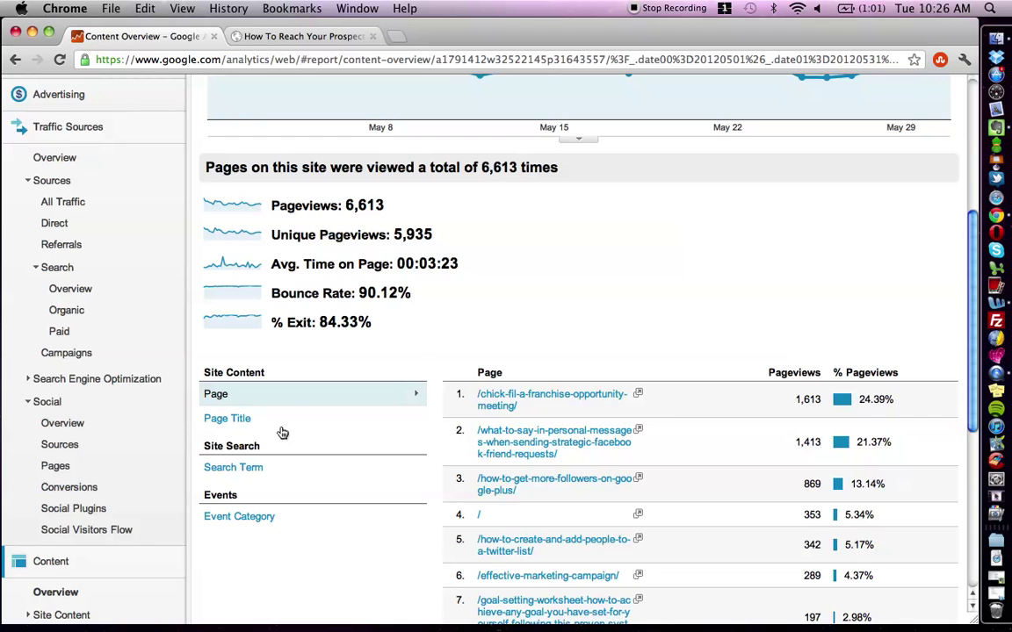
# Collapse the Traffic Sources reports and examine the most viewed pages and the daily pageviews graph in the Content Overview
pyautogui.click(70, 131)
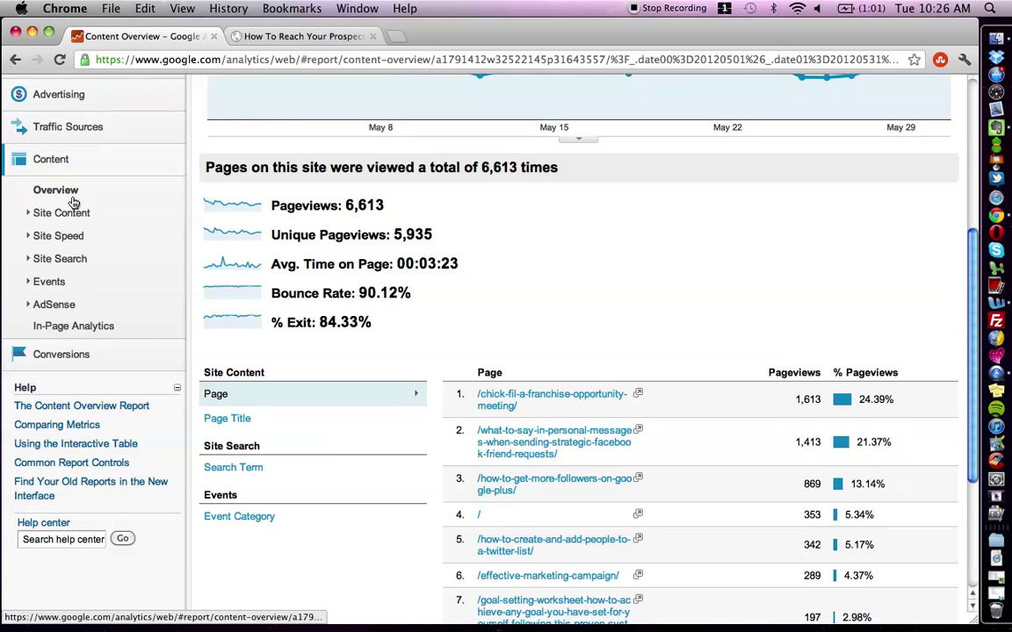
pyautogui.scroll(-3, 393, 319)
pyautogui.scroll(-2, 393, 320)
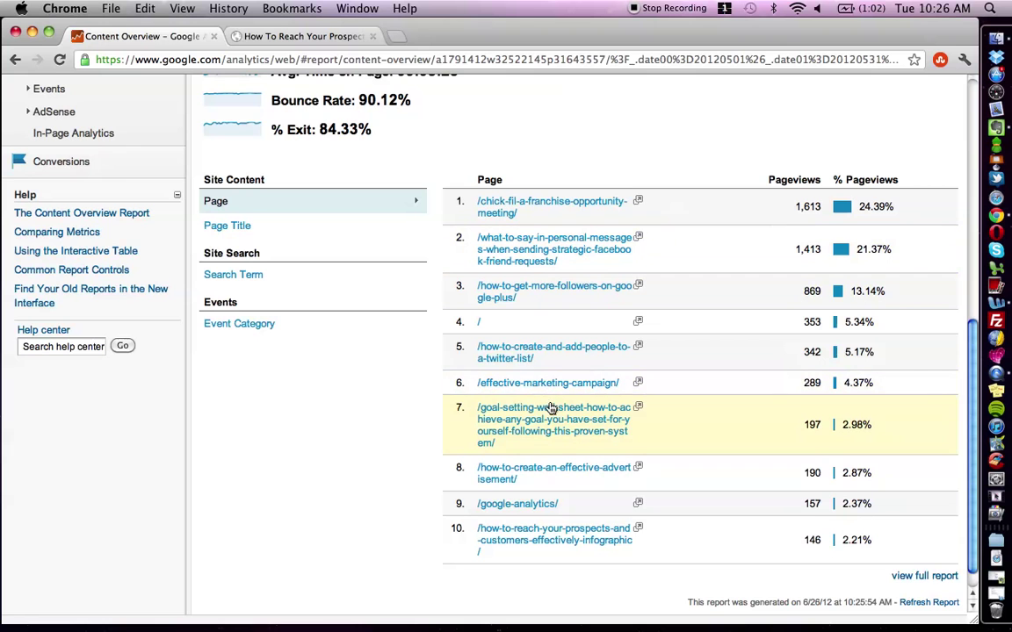
pyautogui.scroll(10, 576, 431)
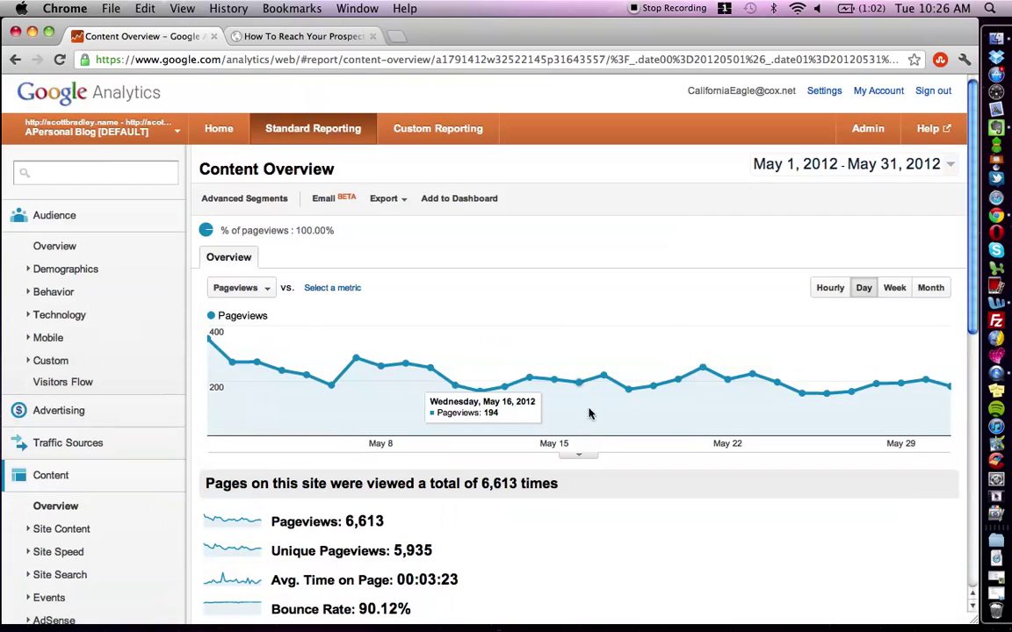
# Review the top pages list and open the detailed report for the page about personal messages with strategic Facebook friend requests
pyautogui.scroll(-10, 670, 281)
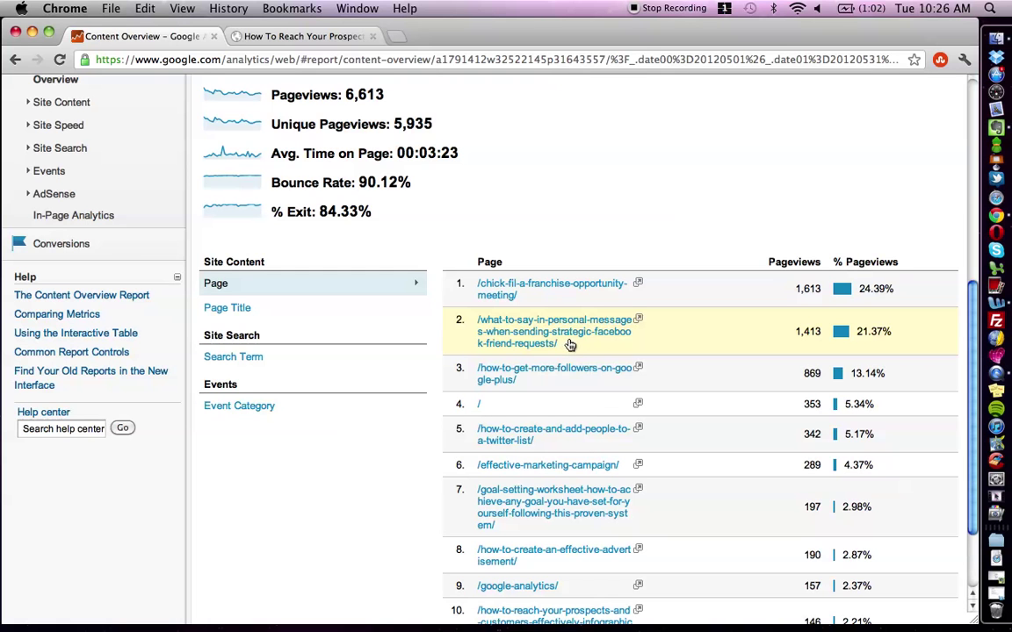
pyautogui.scroll(-3, 584, 352)
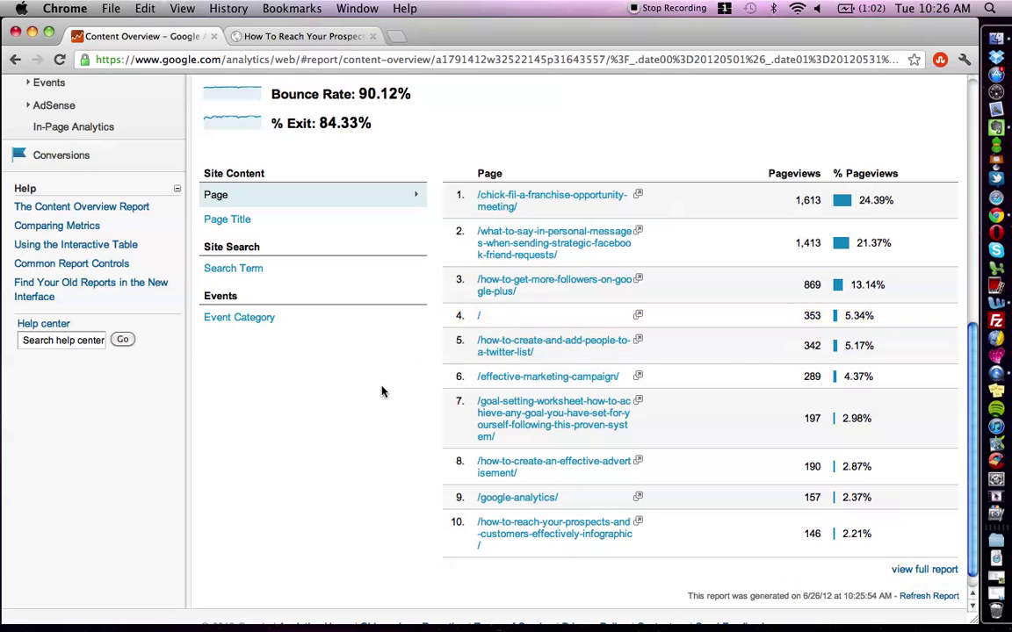
pyautogui.scroll(4, 382, 390)
pyautogui.scroll(-5, 382, 391)
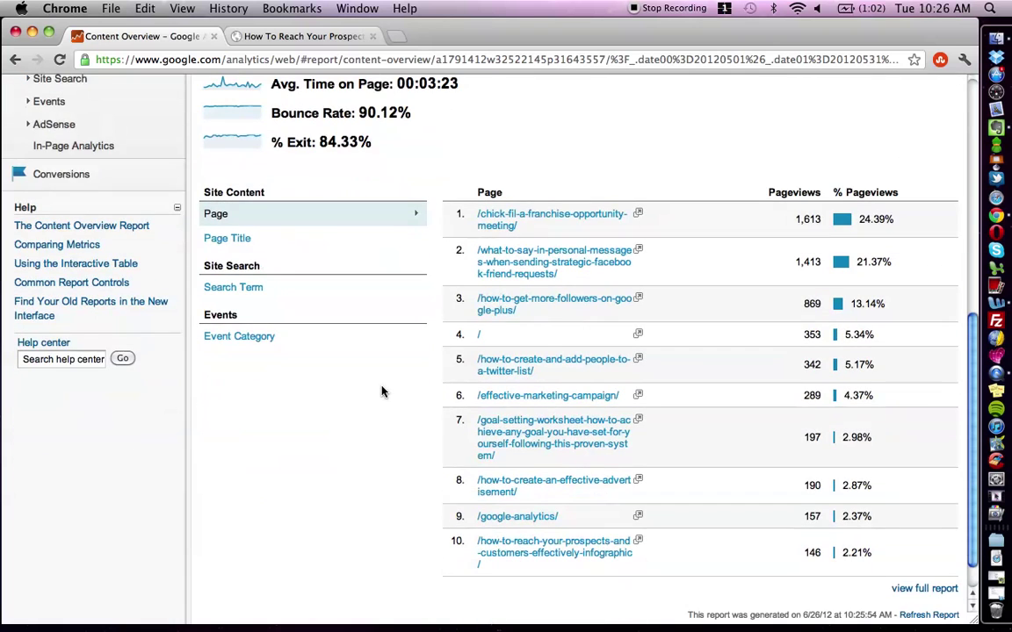
pyautogui.scroll(5, 382, 391)
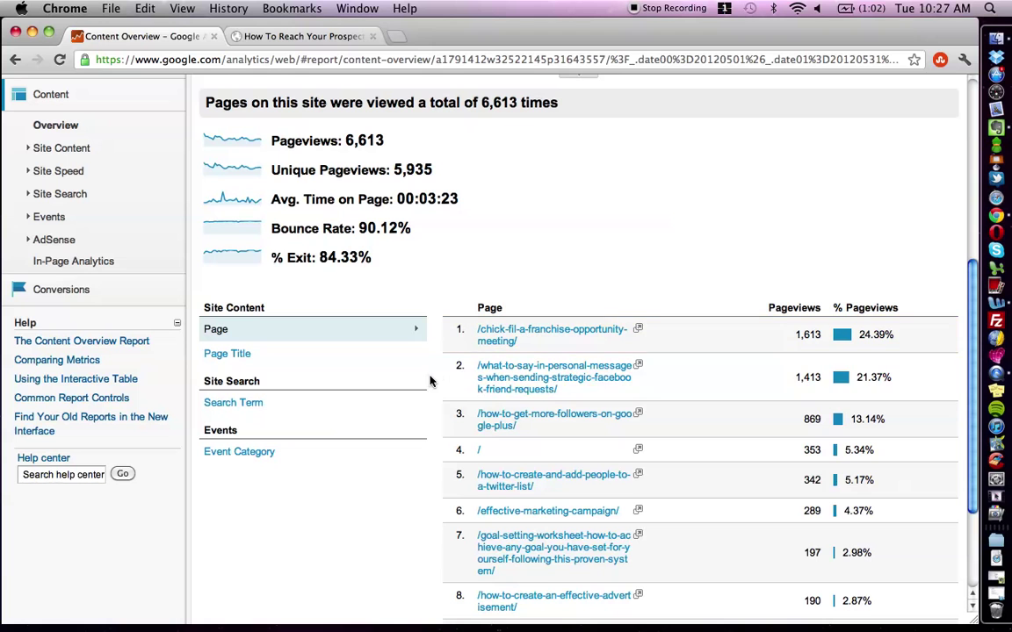
pyautogui.click(527, 379)
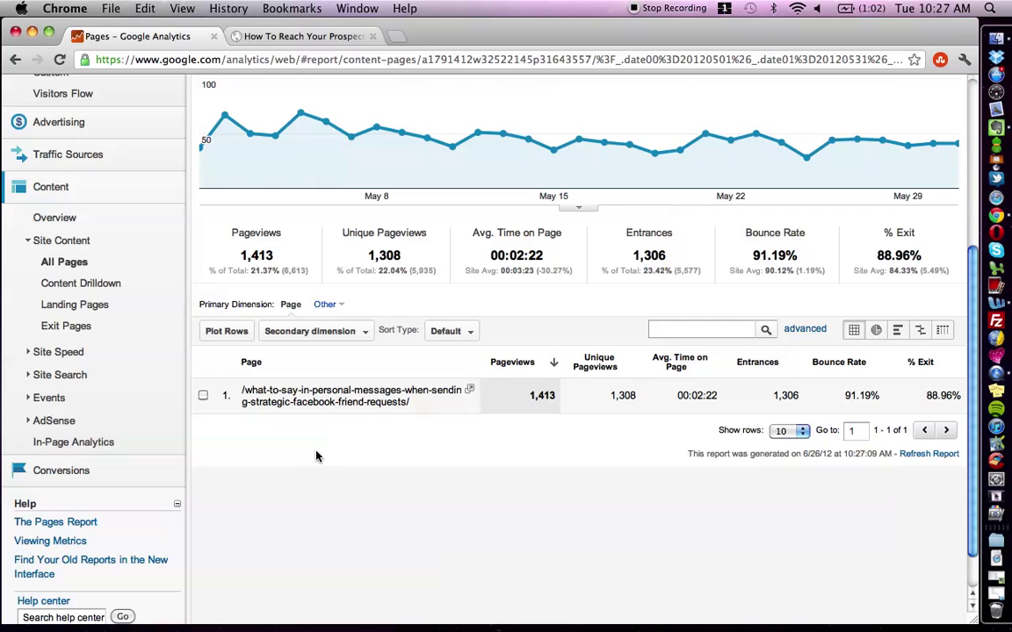
# Examine the page's metrics, focusing on its unique pageviews and average time on page
pyautogui.scroll(2, 392, 482)
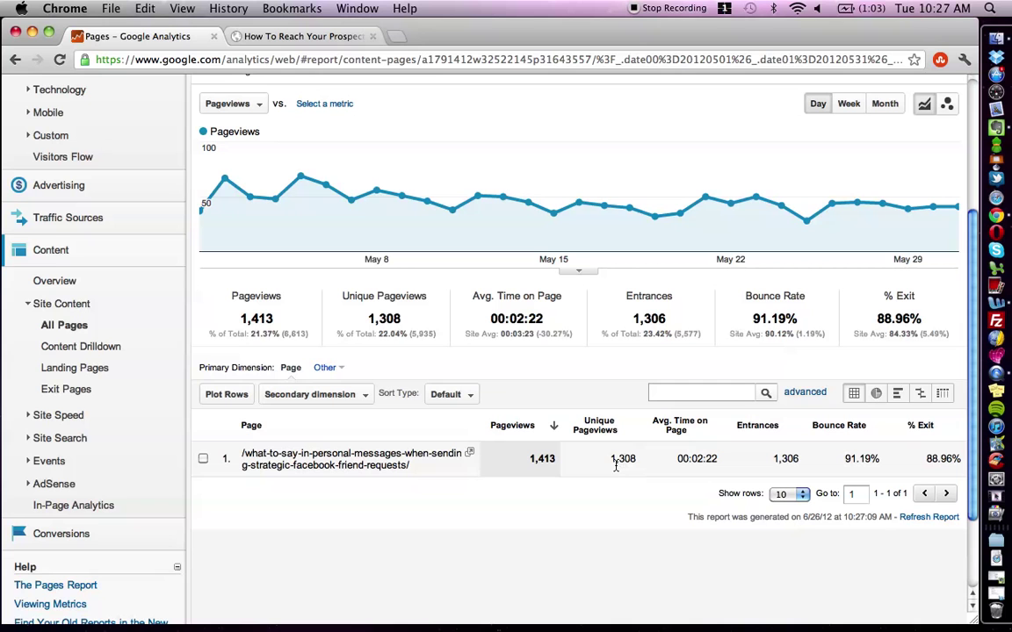
pyautogui.moveTo(620, 411); pyautogui.dragTo(722, 462)
pyautogui.click(694, 458)
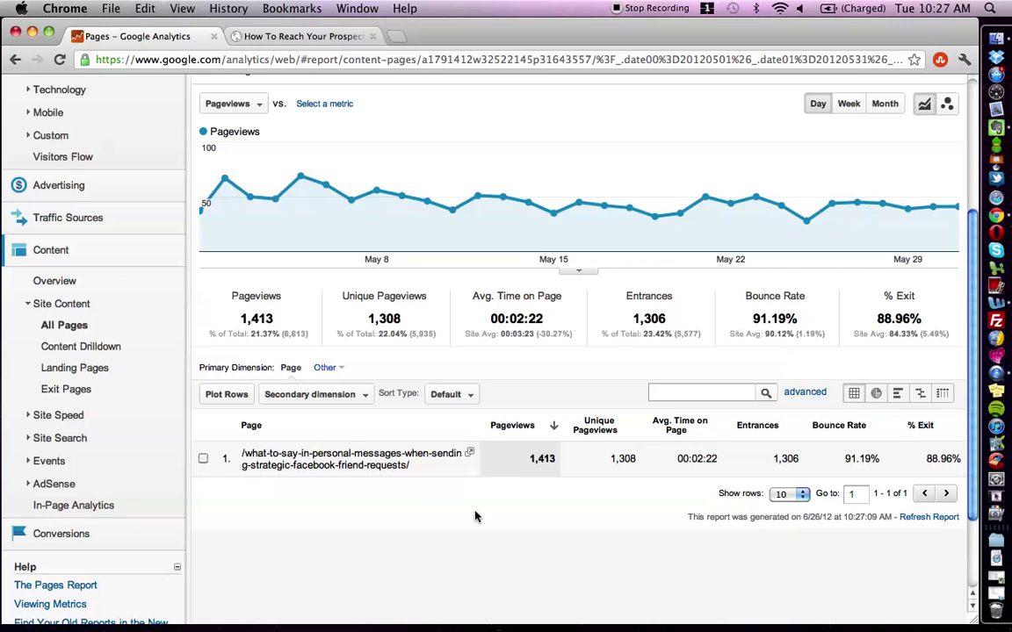
# Break the page's report down by Keyword, using the Traffic Sources group of secondary dimensions
pyautogui.scroll(-3, 474, 515)
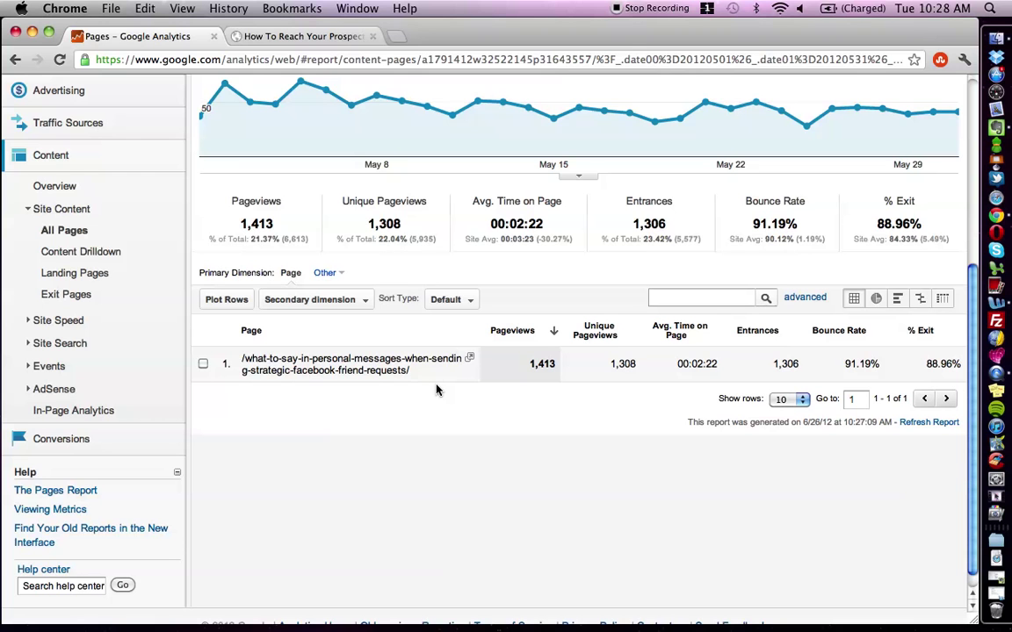
pyautogui.scroll(-1, 438, 389)
pyautogui.scroll(2, 369, 360)
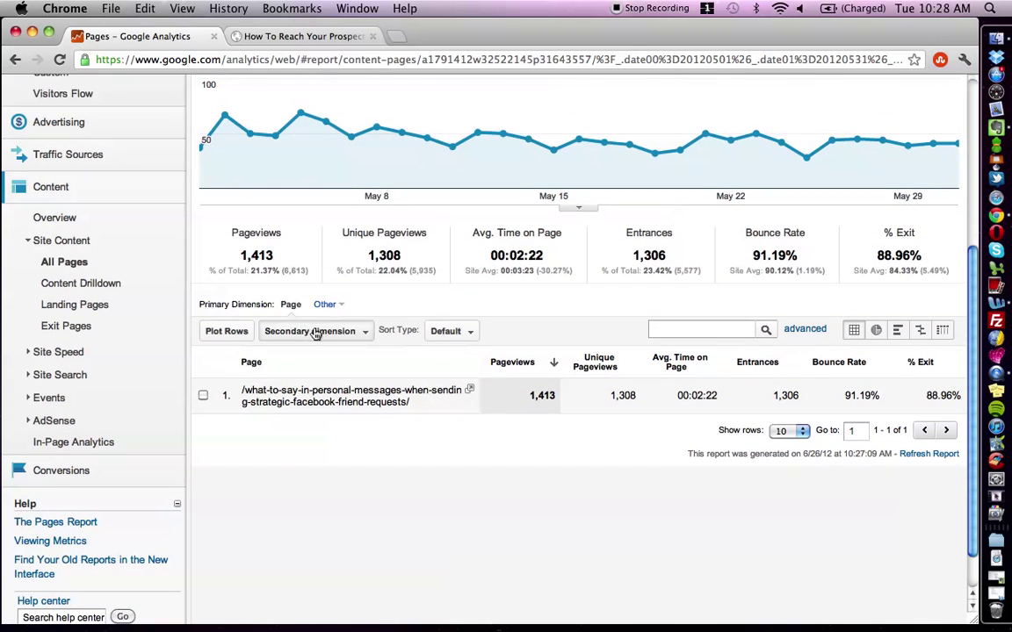
pyautogui.click(315, 334)
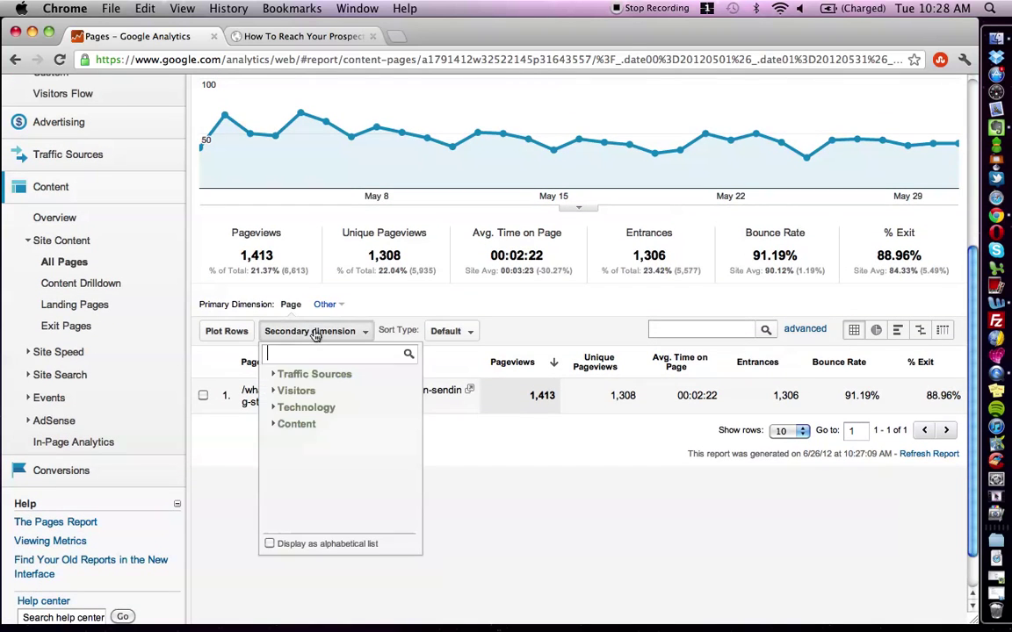
pyautogui.click(285, 378)
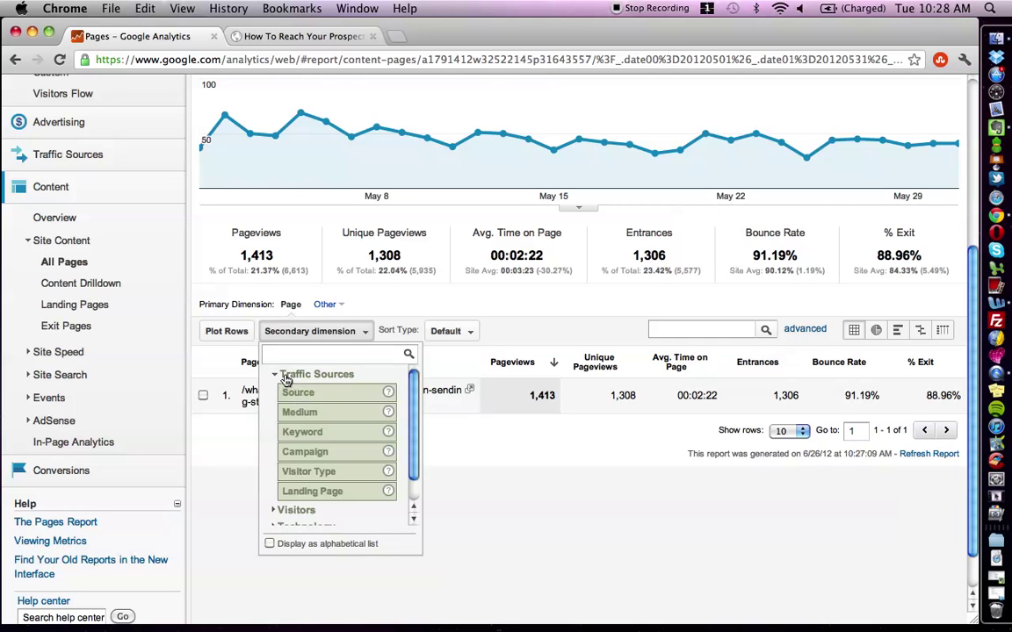
pyautogui.click(299, 432)
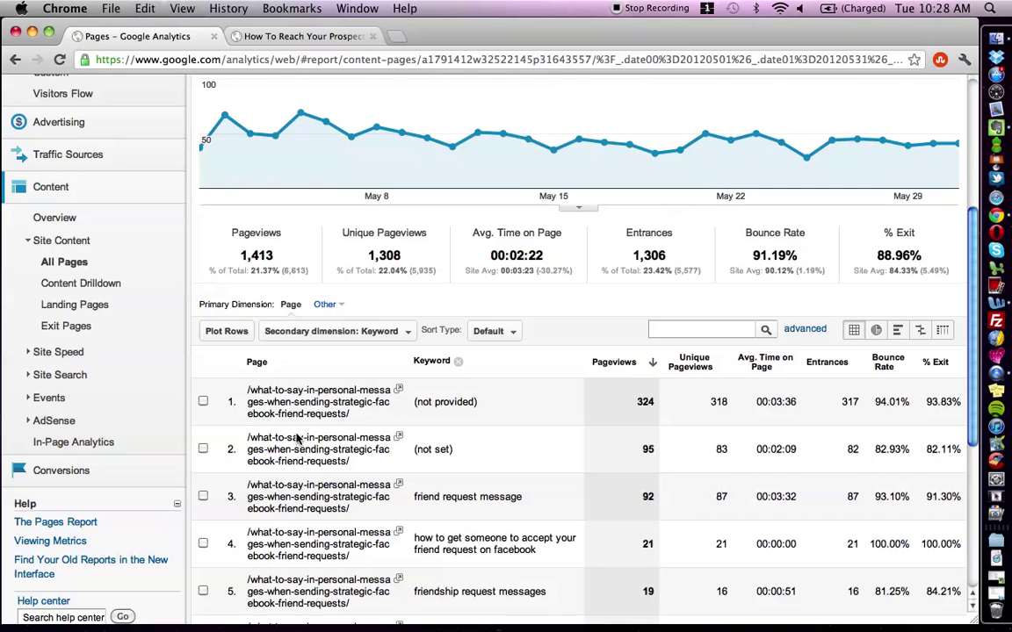
# Examine the keywords that brought visitors to the page, comparing their pageviews, average time on page and bounce rate
pyautogui.scroll(-5, 437, 438)
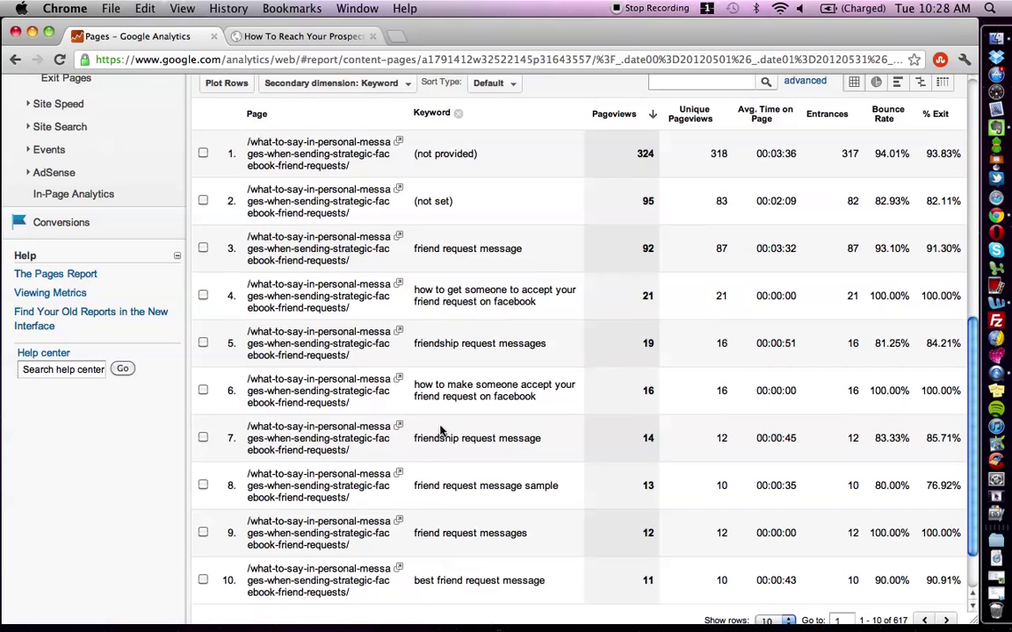
pyautogui.scroll(2, 457, 289)
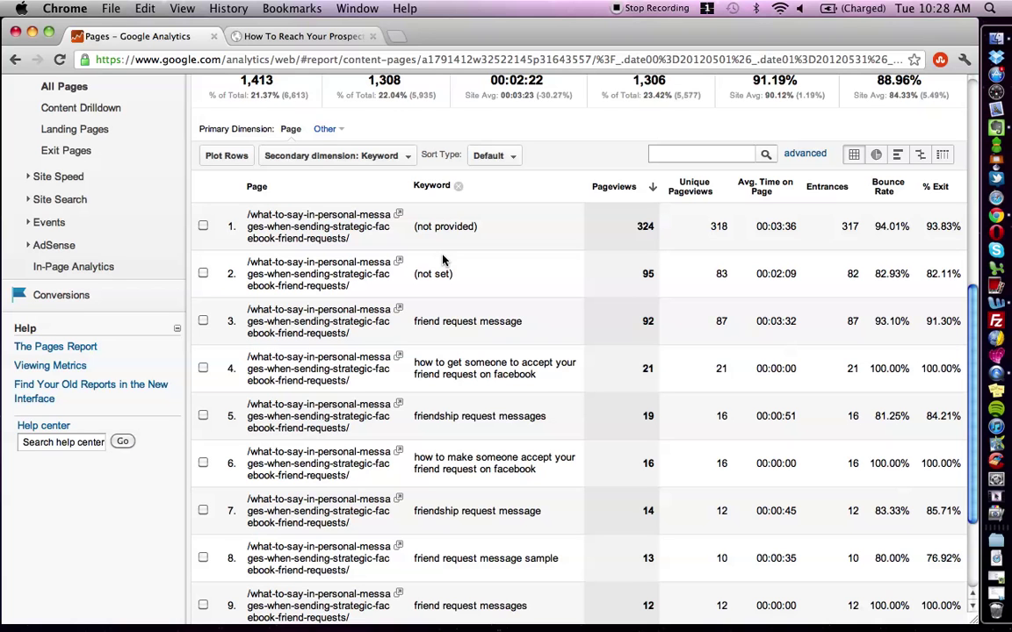
pyautogui.scroll(-5, 443, 260)
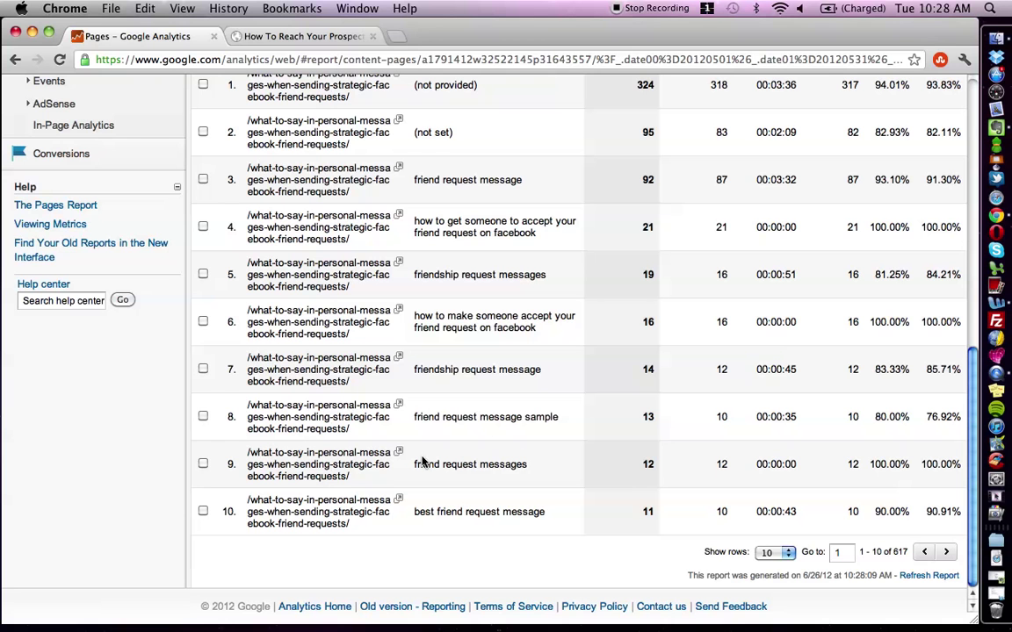
pyautogui.scroll(3, 535, 519)
pyautogui.scroll(-2, 518, 501)
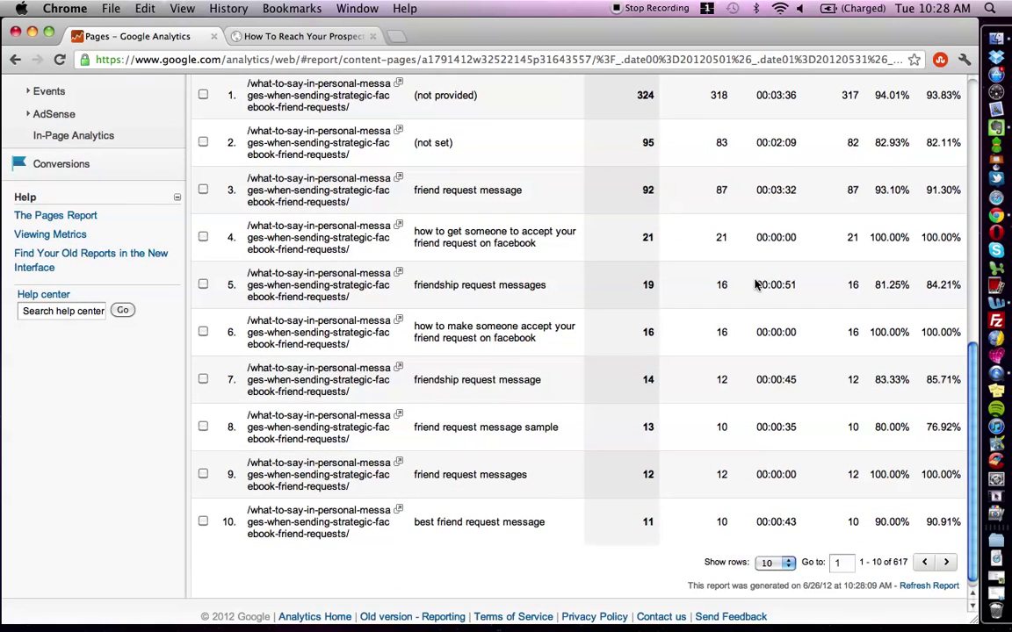
pyautogui.scroll(3, 756, 285)
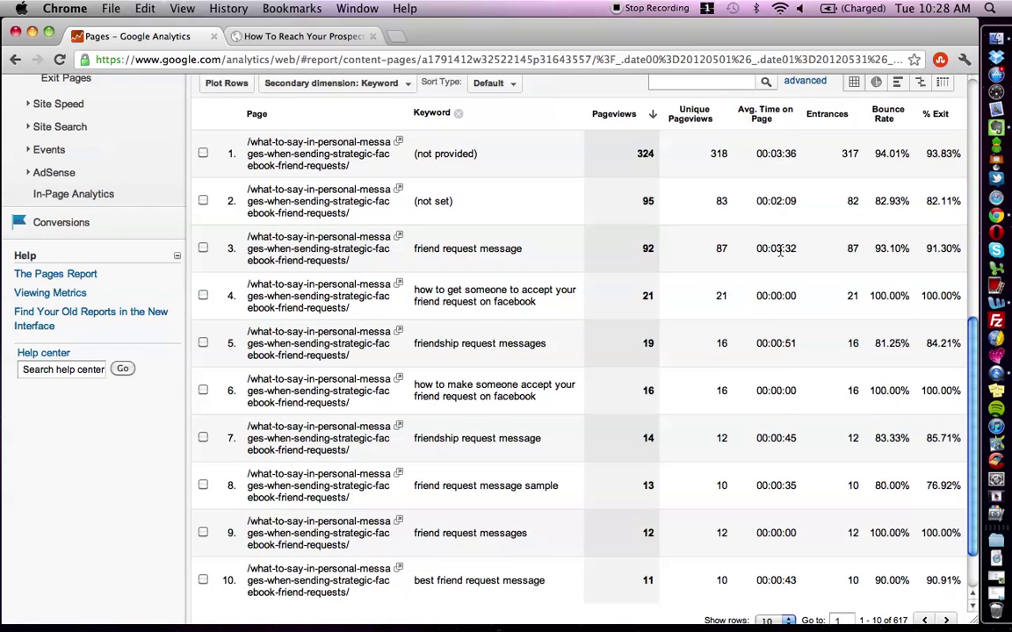
pyautogui.scroll(-3, 779, 236)
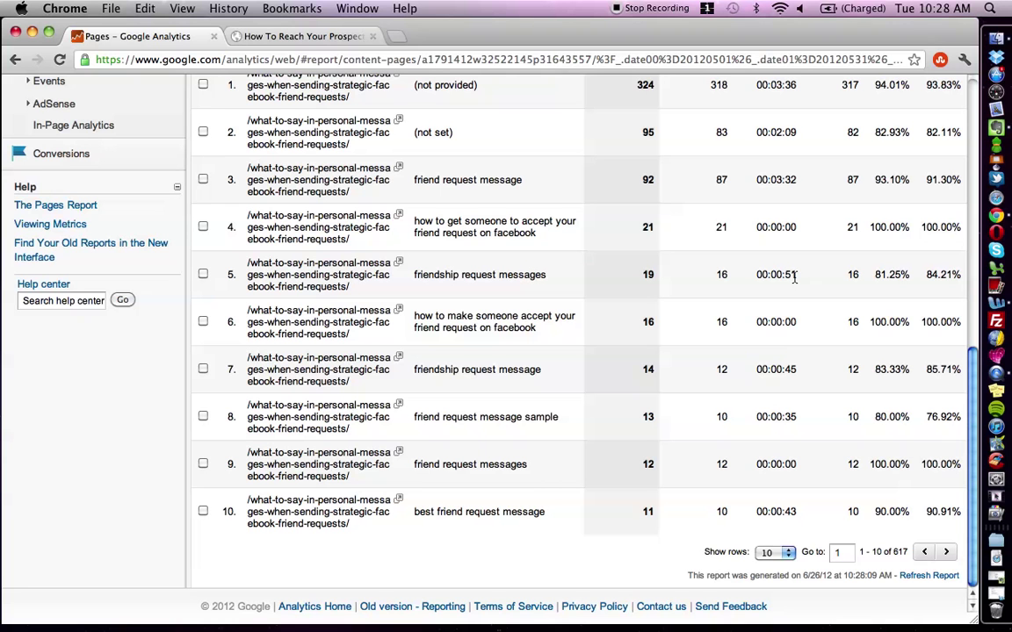
pyautogui.scroll(3, 794, 277)
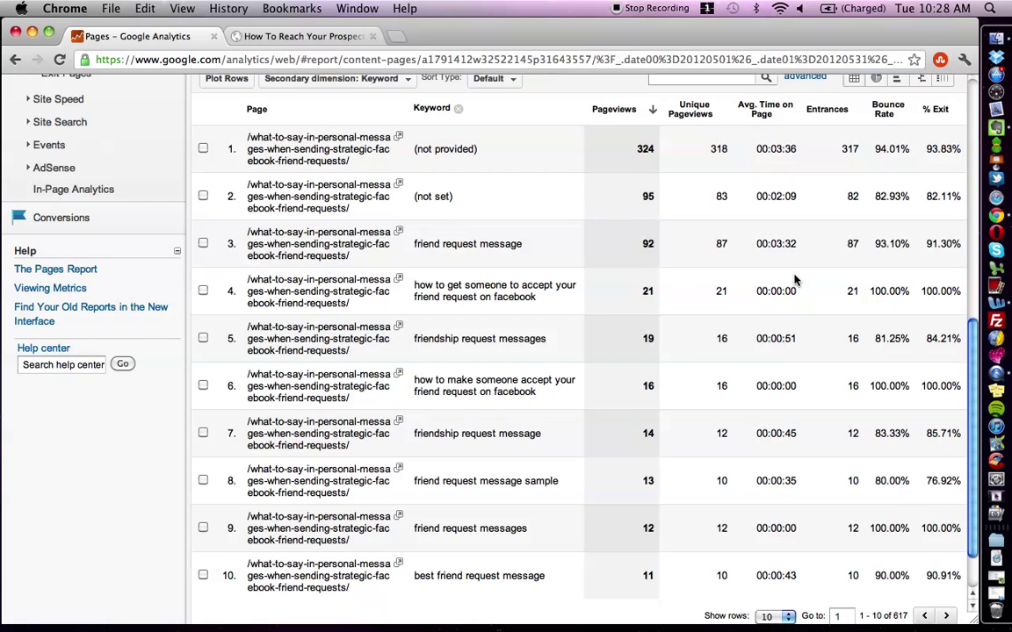
pyautogui.scroll(-3, 794, 280)
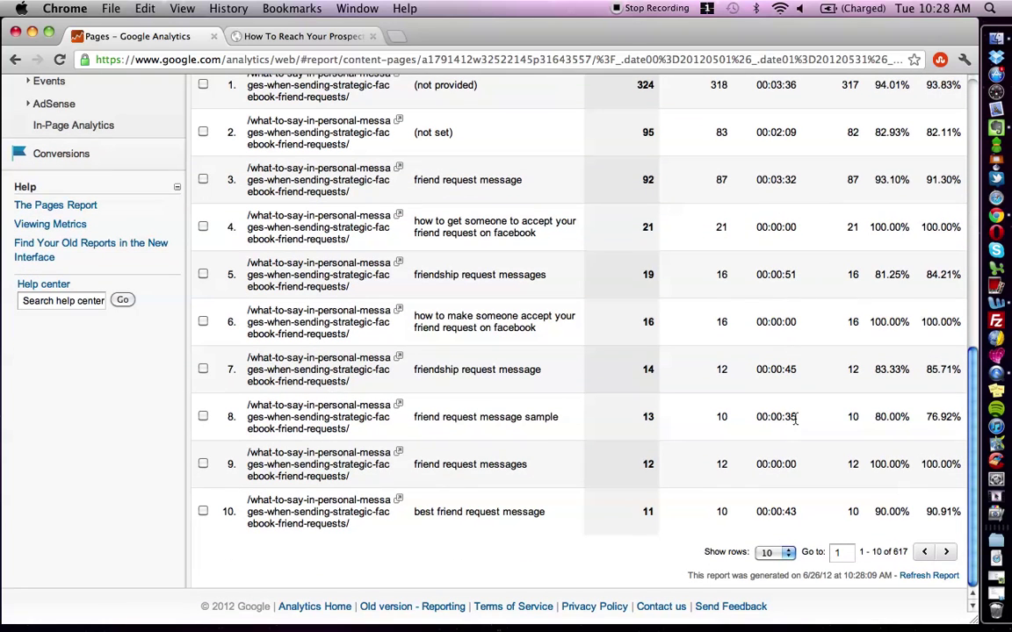
pyautogui.scroll(3, 795, 421)
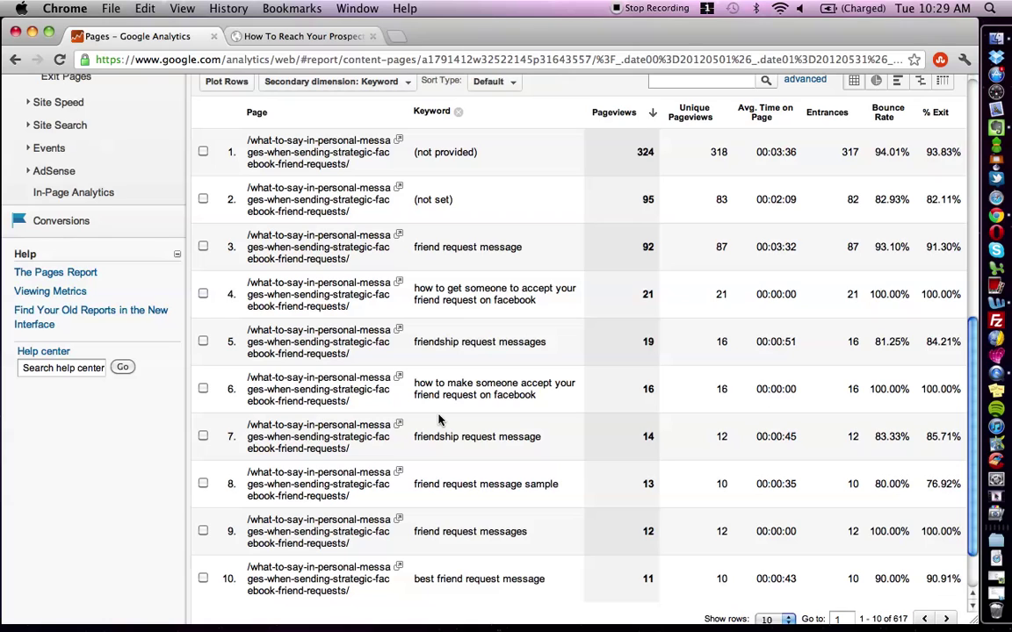
pyautogui.scroll(10, 439, 419)
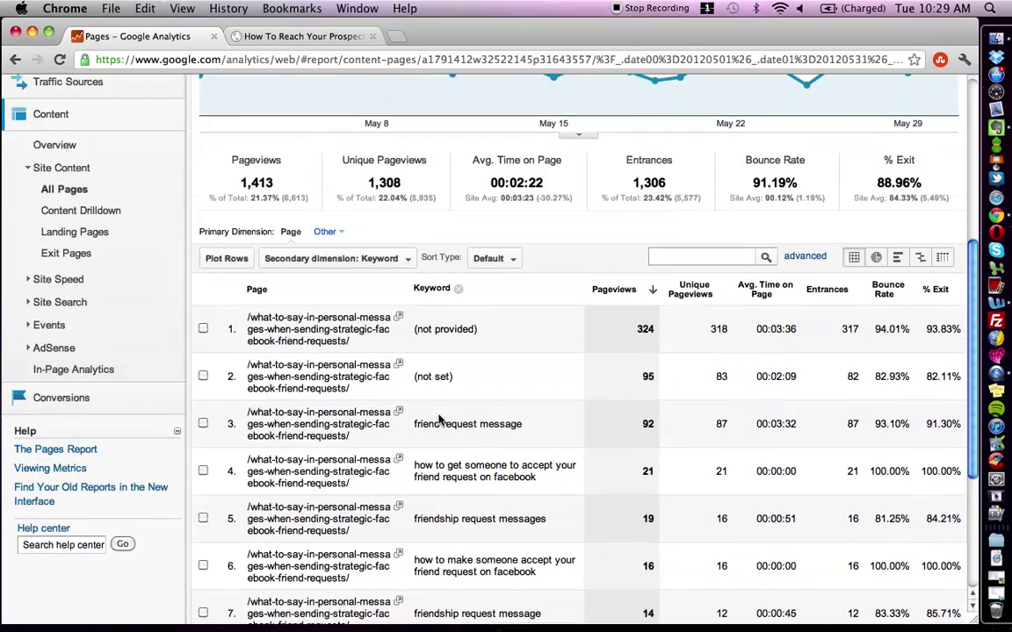
pyautogui.scroll(-7, 439, 420)
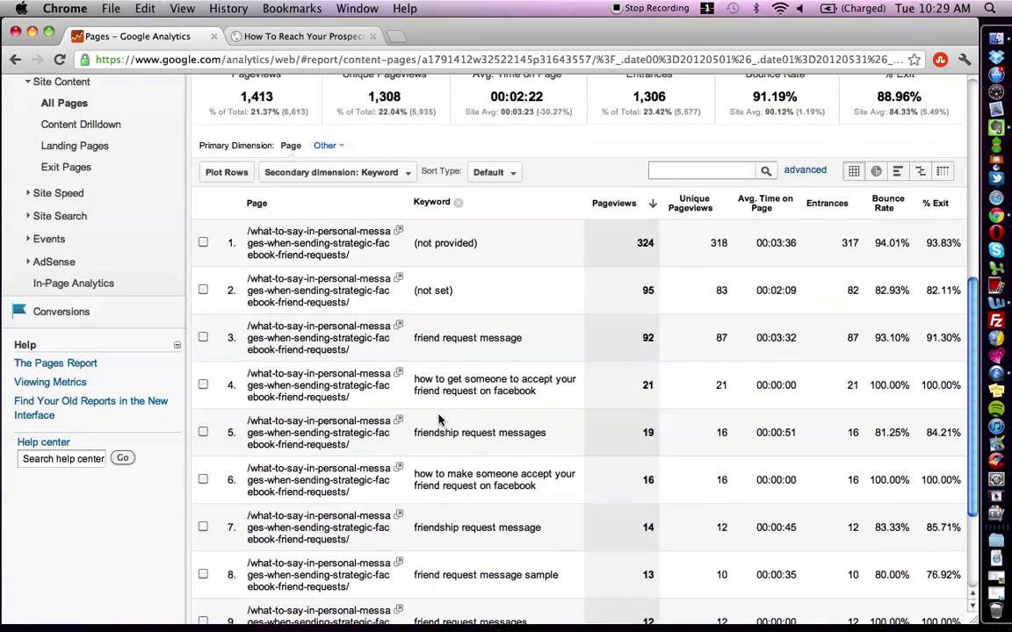
pyautogui.scroll(3, 439, 419)
pyautogui.scroll(-4, 439, 420)
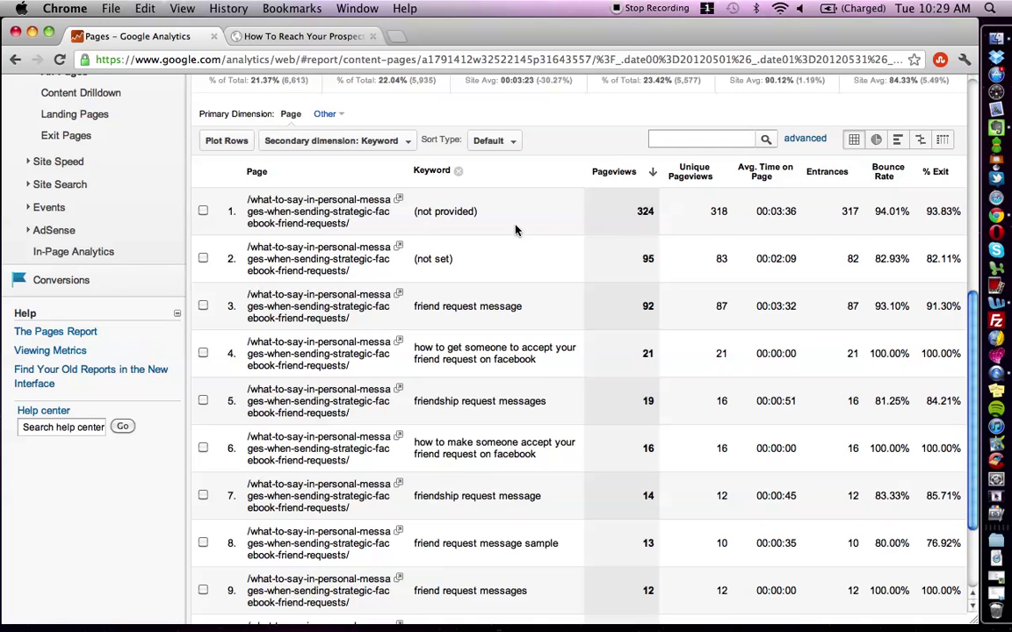
pyautogui.scroll(3, 463, 202)
# Return to the page's report without the Keyword breakdown and open its Navigation Summary
pyautogui.click(334, 220)
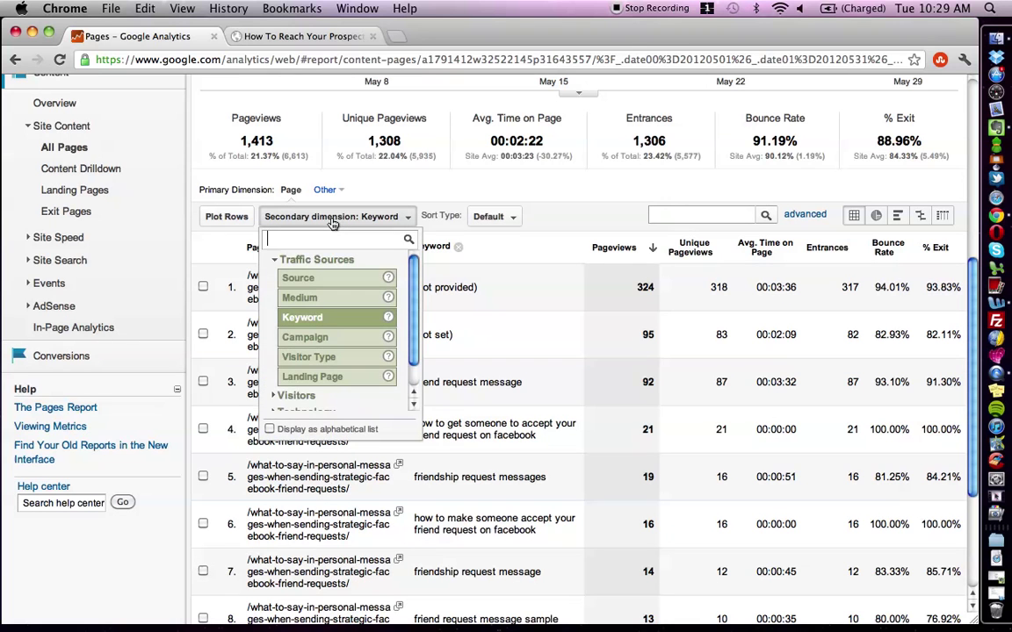
pyautogui.click(14, 60)
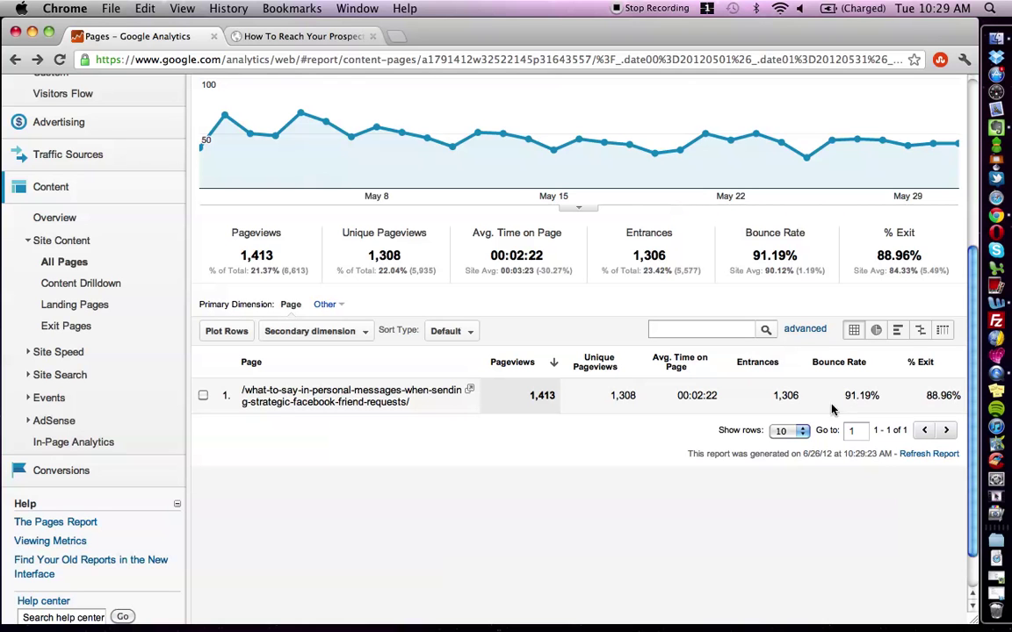
pyautogui.scroll(3, 368, 507)
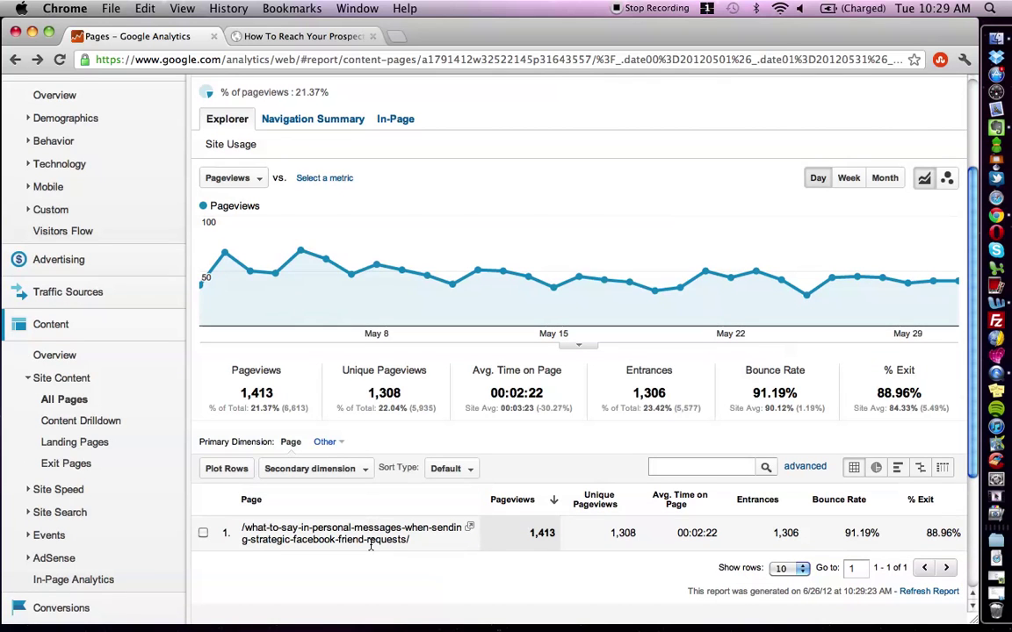
pyautogui.scroll(3, 369, 544)
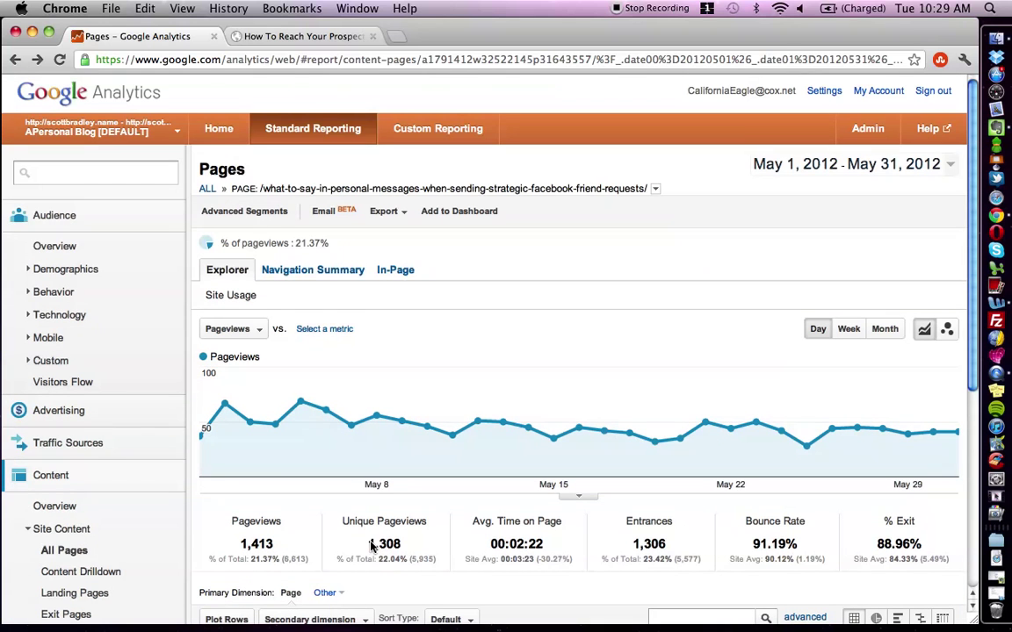
pyautogui.click(323, 272)
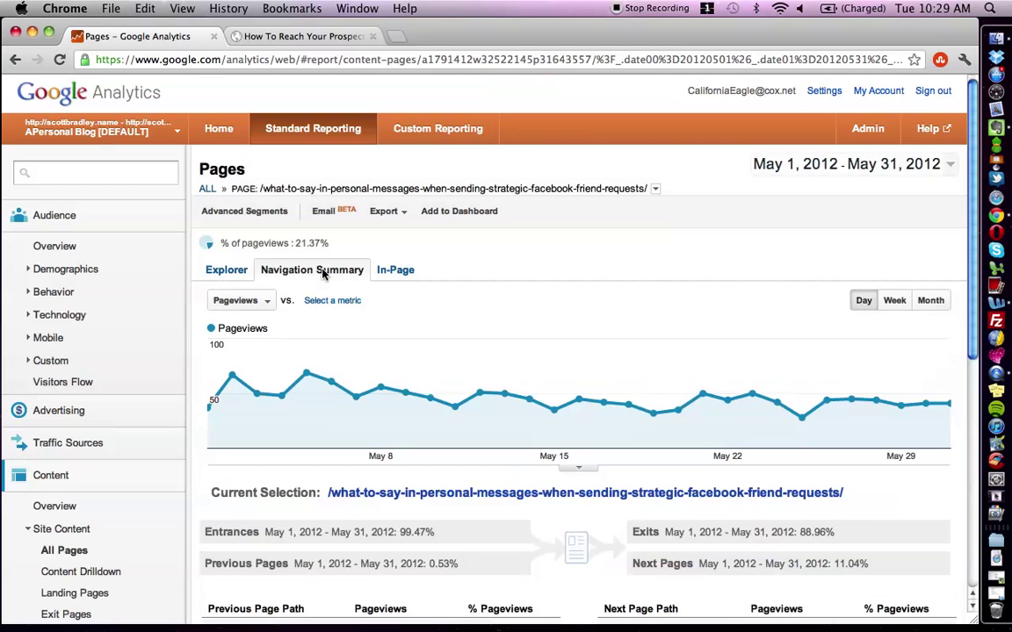
# Examine the page's entrances and exits and the previous and next page paths visitors took in May 2012
pyautogui.scroll(-6, 524, 333)
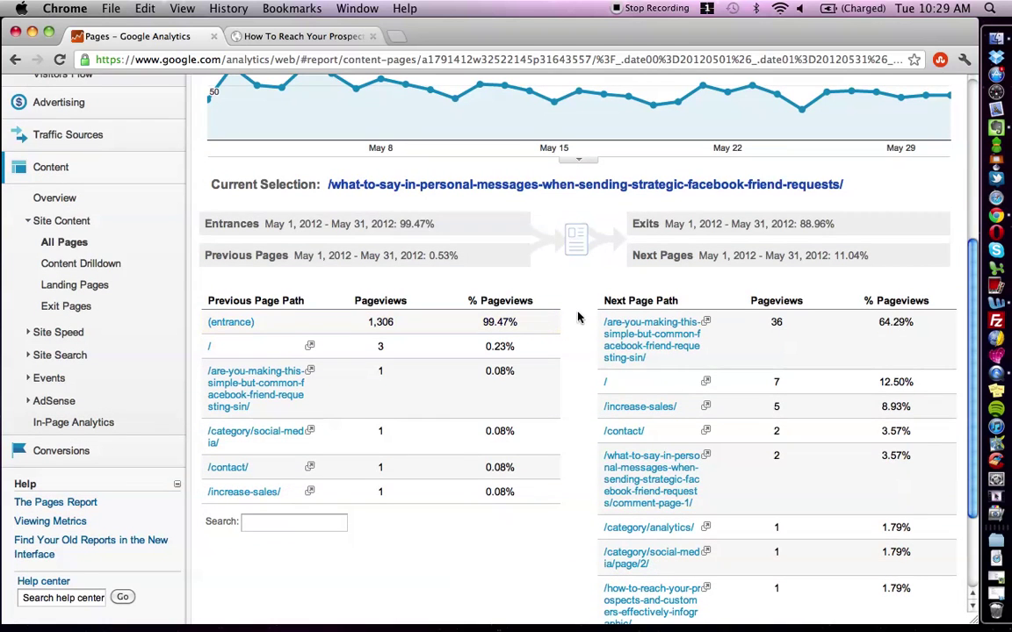
pyautogui.scroll(-4, 581, 351)
pyautogui.scroll(5, 582, 349)
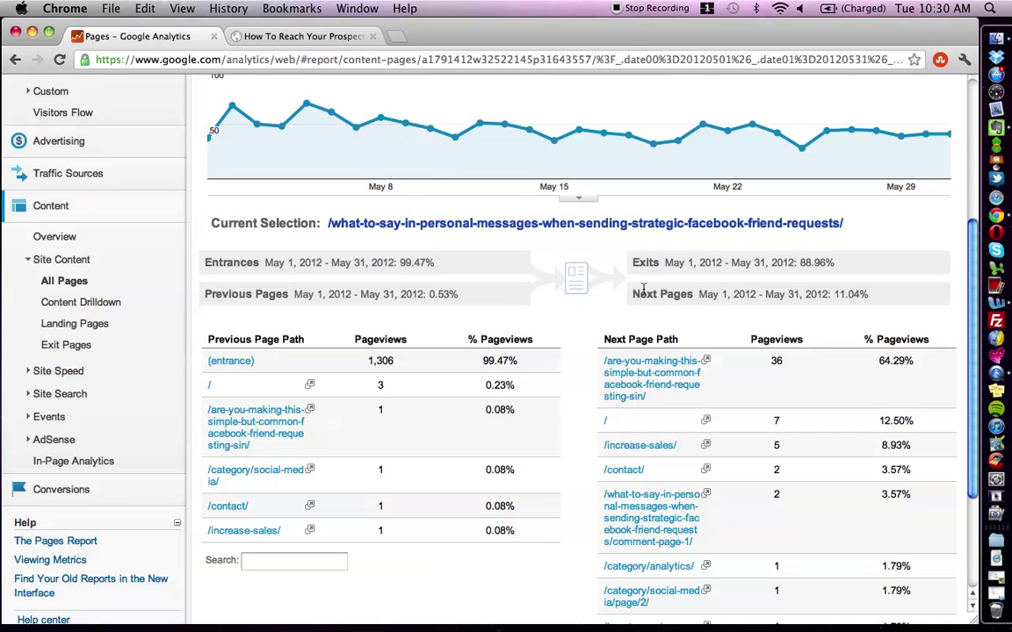
pyautogui.scroll(-5, 788, 411)
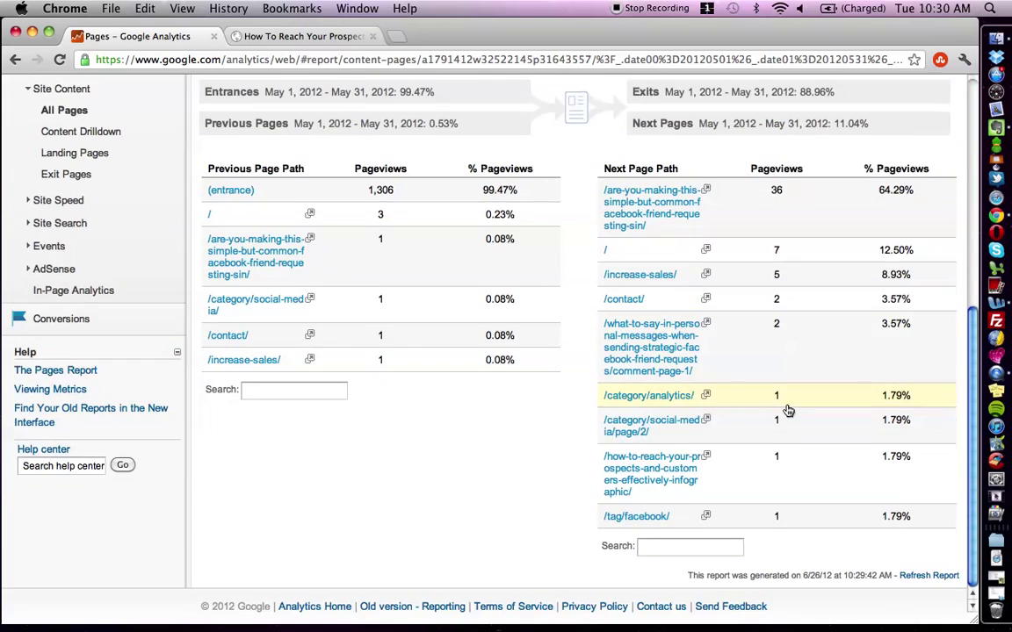
pyautogui.scroll(5, 788, 411)
pyautogui.scroll(-3, 788, 411)
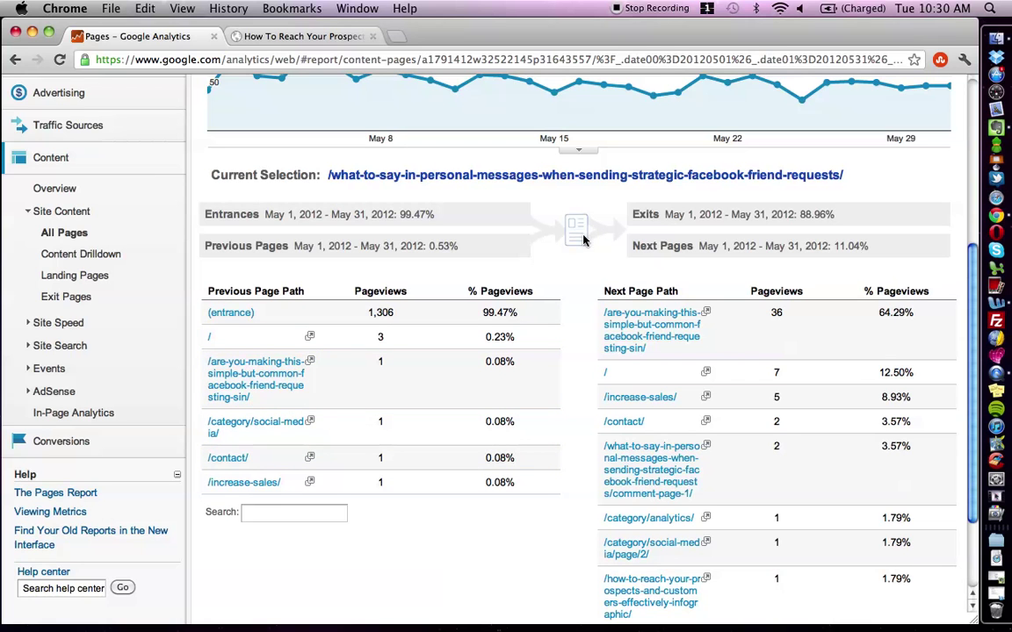
pyautogui.scroll(-1, 576, 259)
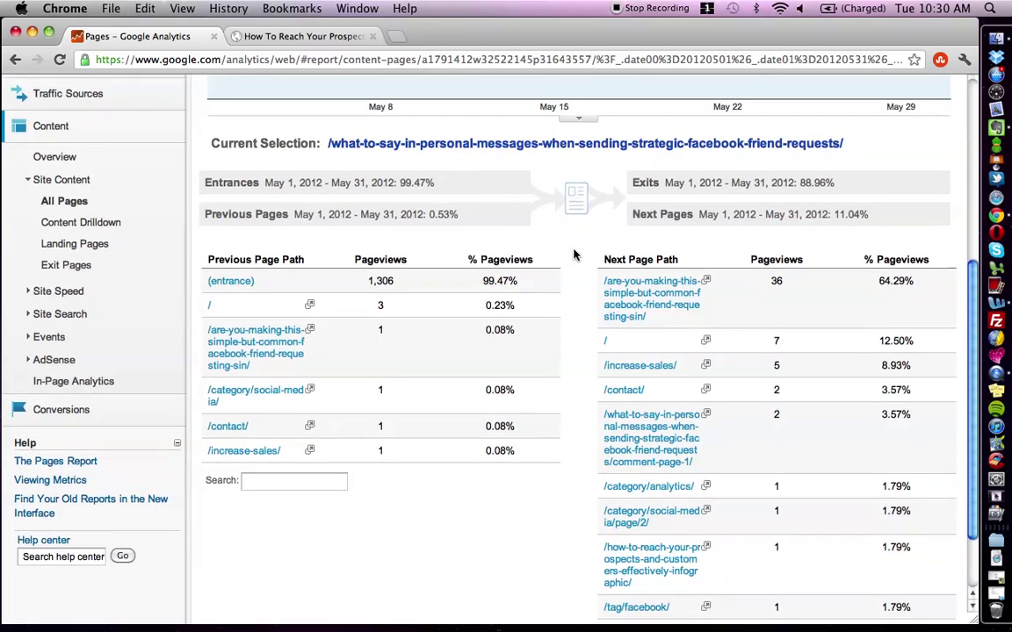
pyautogui.scroll(1, 573, 256)
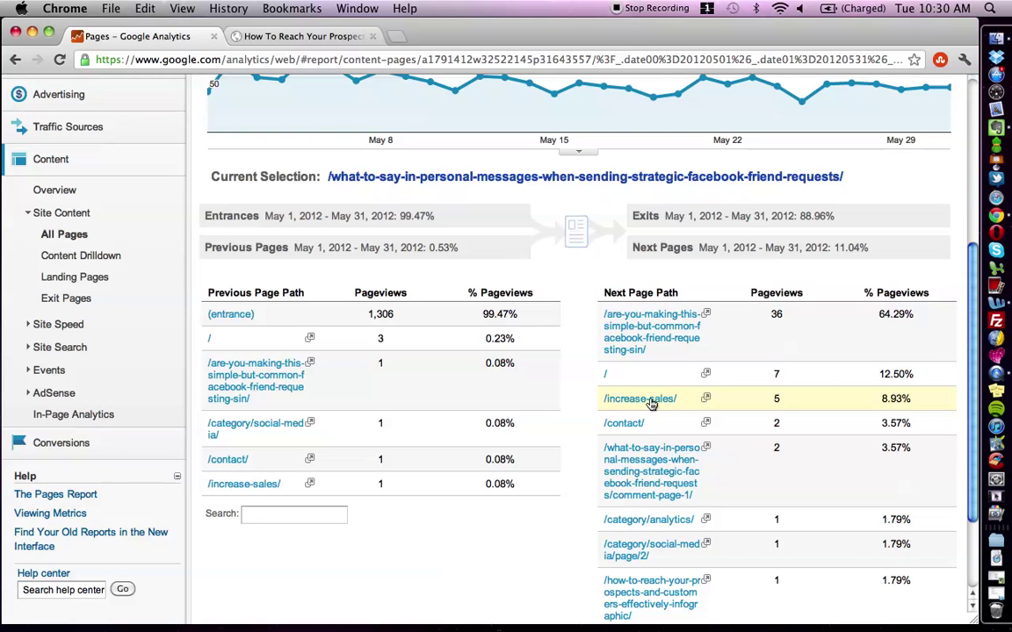
# Return to the Content Overview and open the May 2012 report for the blog's home page (/)
pyautogui.scroll(-3, 762, 399)
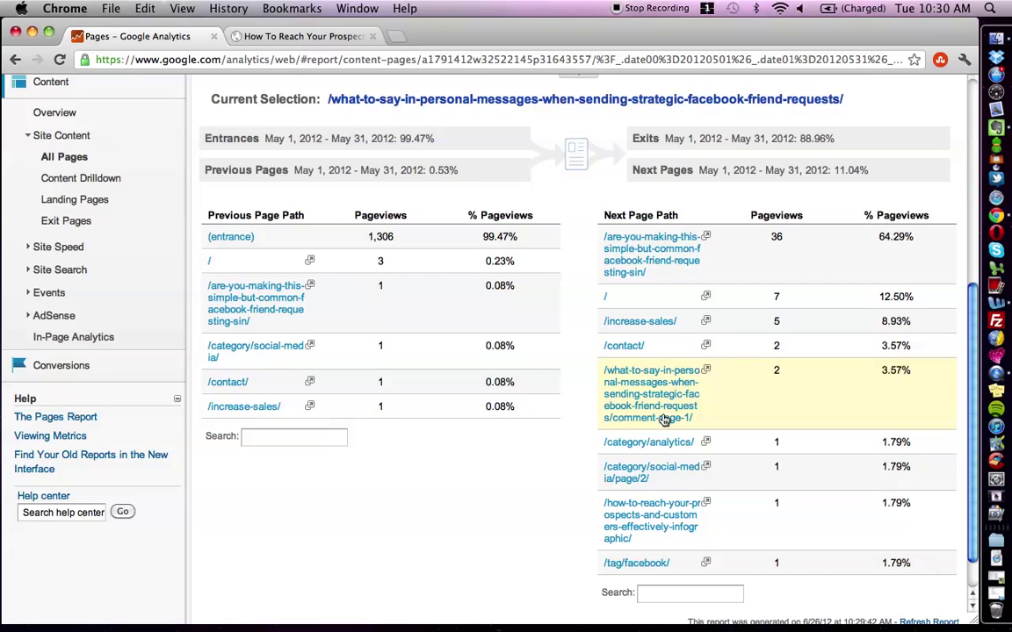
pyautogui.scroll(9, 553, 344)
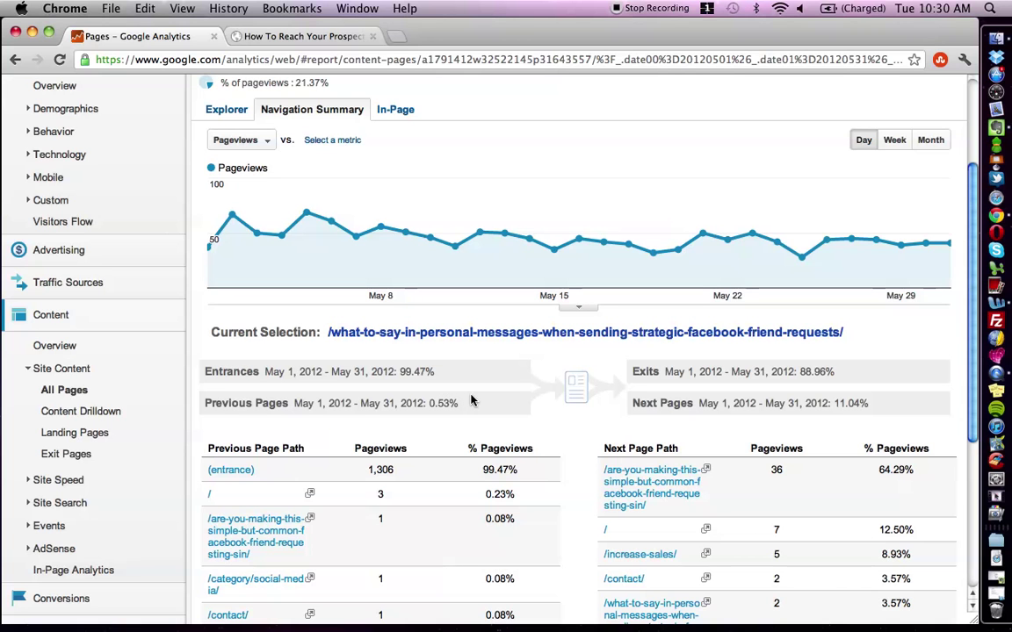
pyautogui.scroll(2, 471, 400)
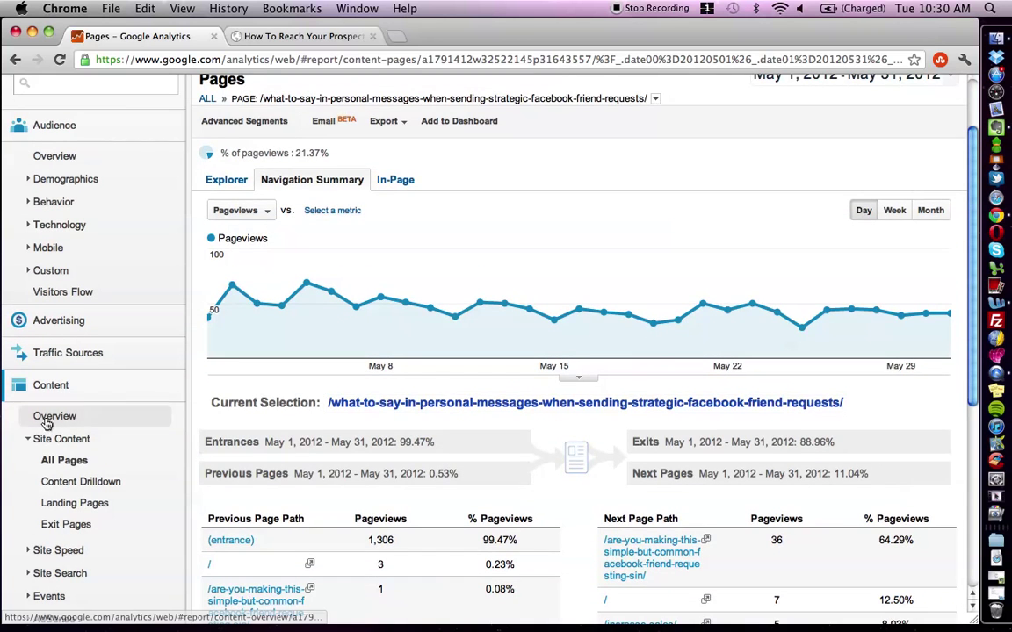
pyautogui.click(45, 418)
pyautogui.scroll(-5, 379, 427)
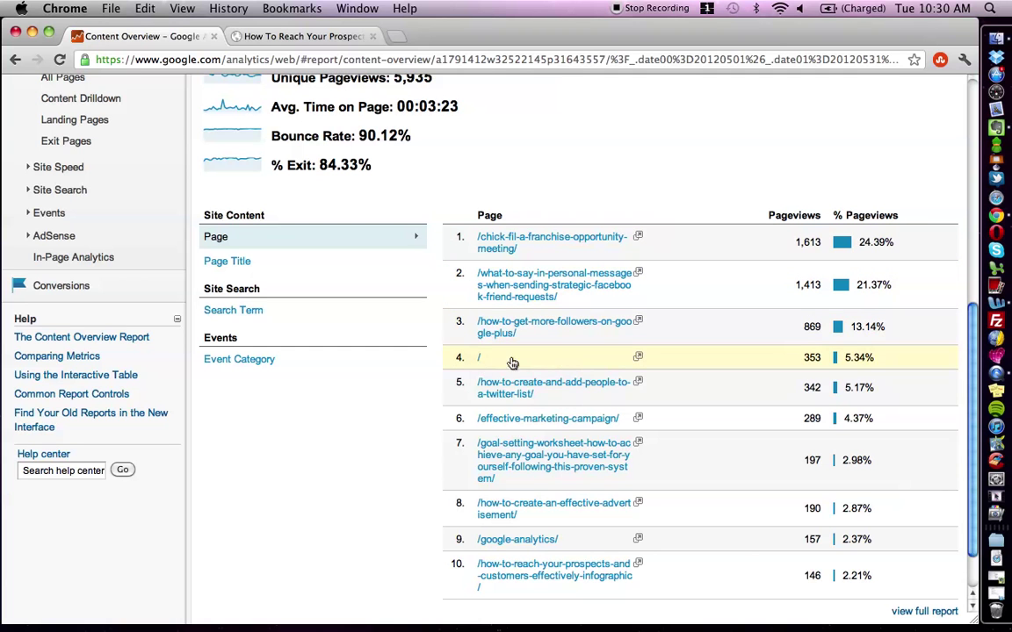
pyautogui.click(479, 360)
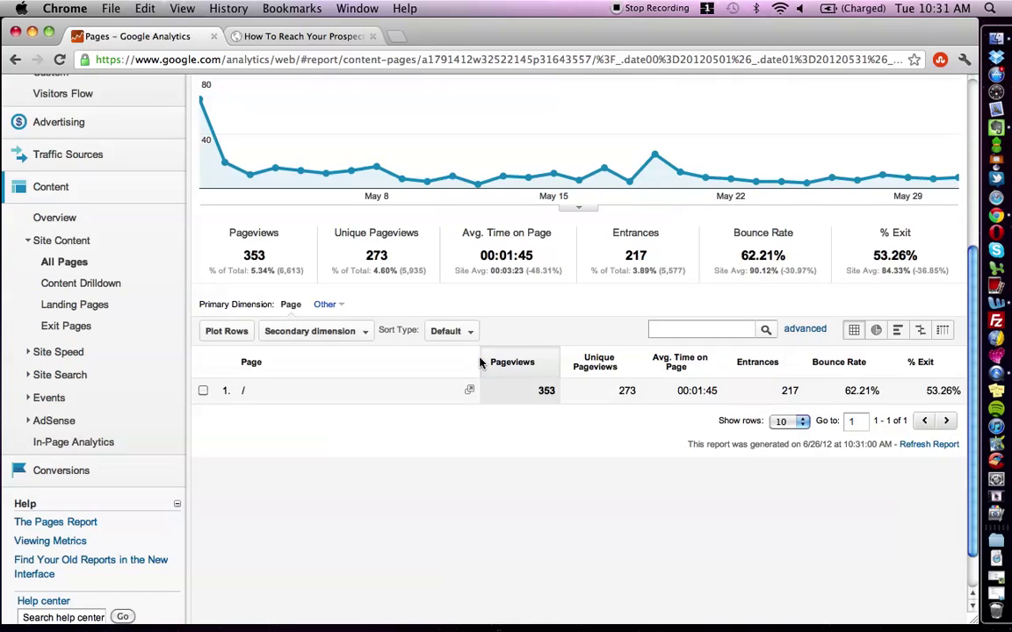
# Review the home page's pageviews, time on page and bounce rate, and open its Navigation Summary down to the page paths
pyautogui.scroll(3, 402, 409)
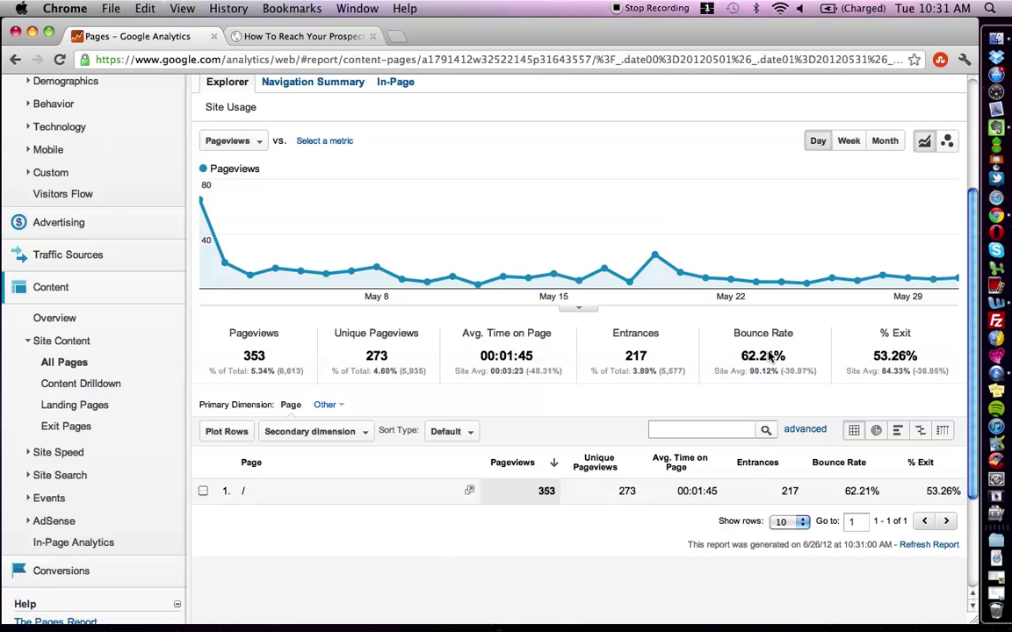
pyautogui.scroll(3, 770, 356)
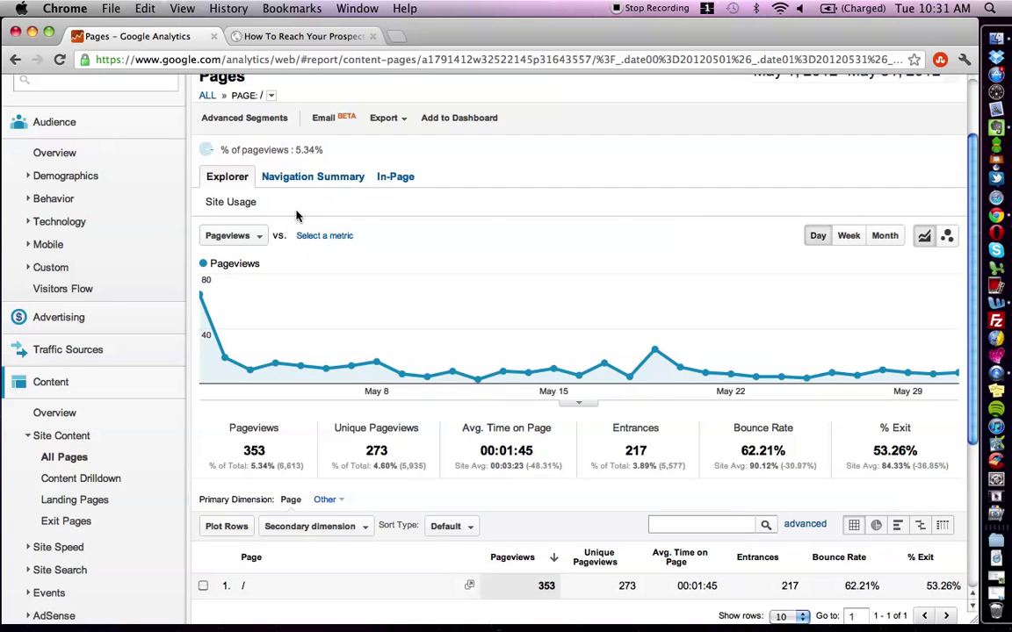
pyautogui.click(322, 179)
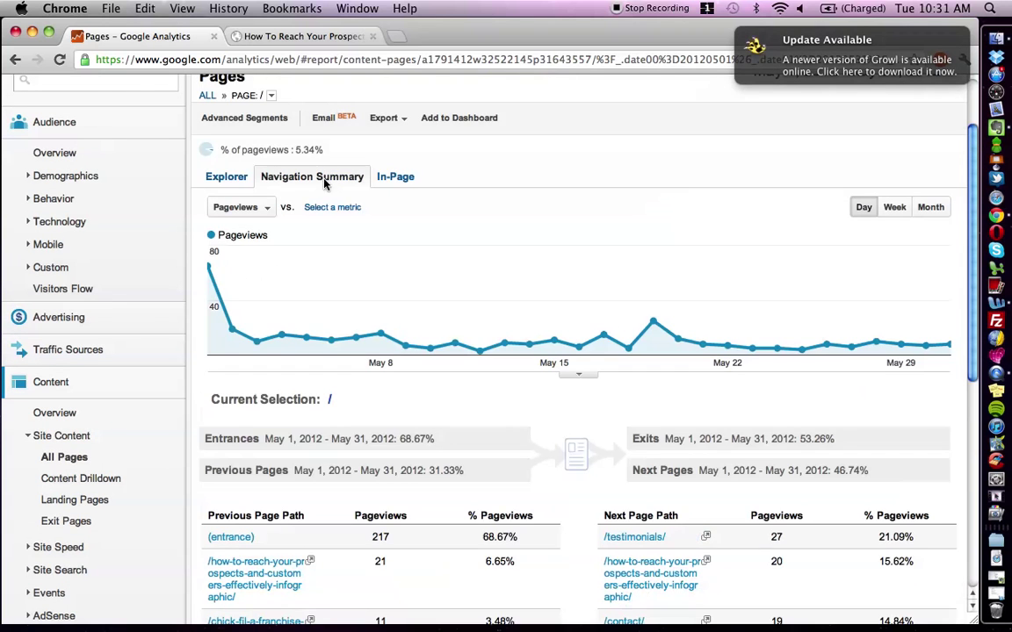
pyautogui.scroll(-7, 515, 366)
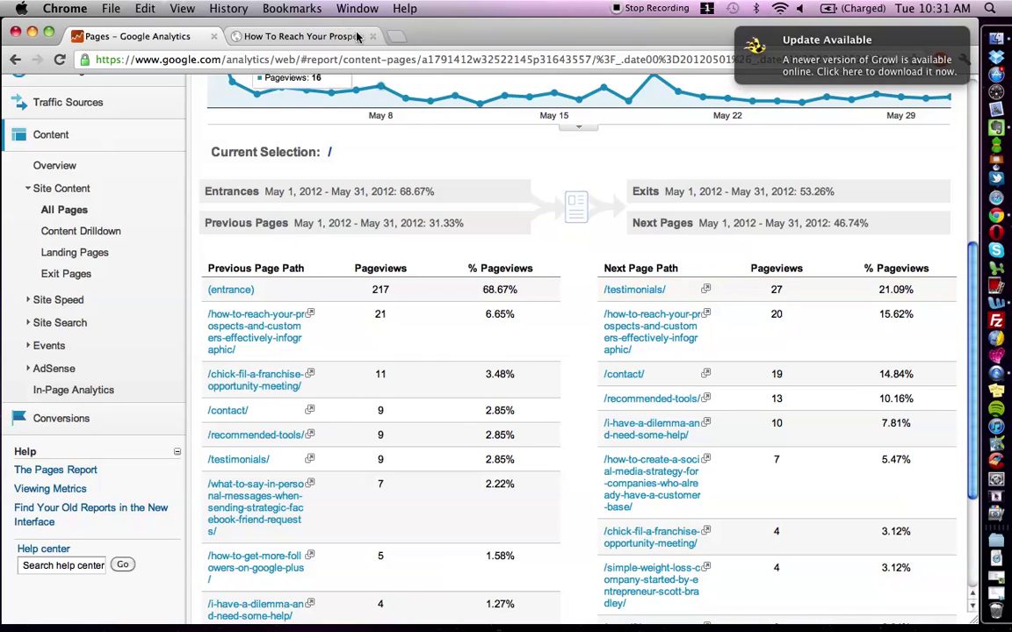
# Switch to the browser tab with the blog and open its home page
pyautogui.click(318, 46)
pyautogui.scroll(8, 272, 147)
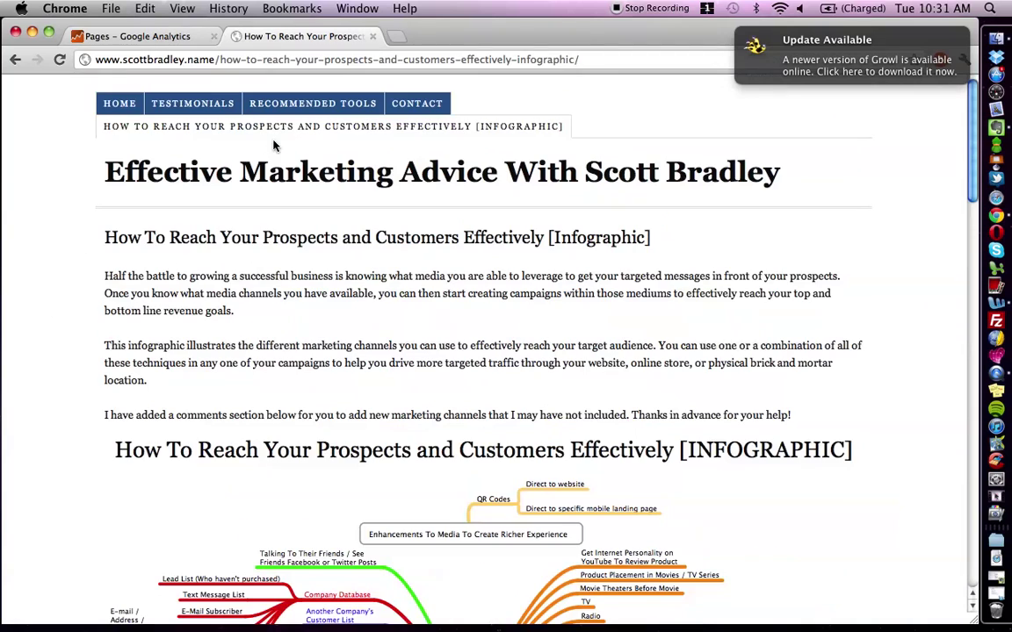
pyautogui.click(116, 104)
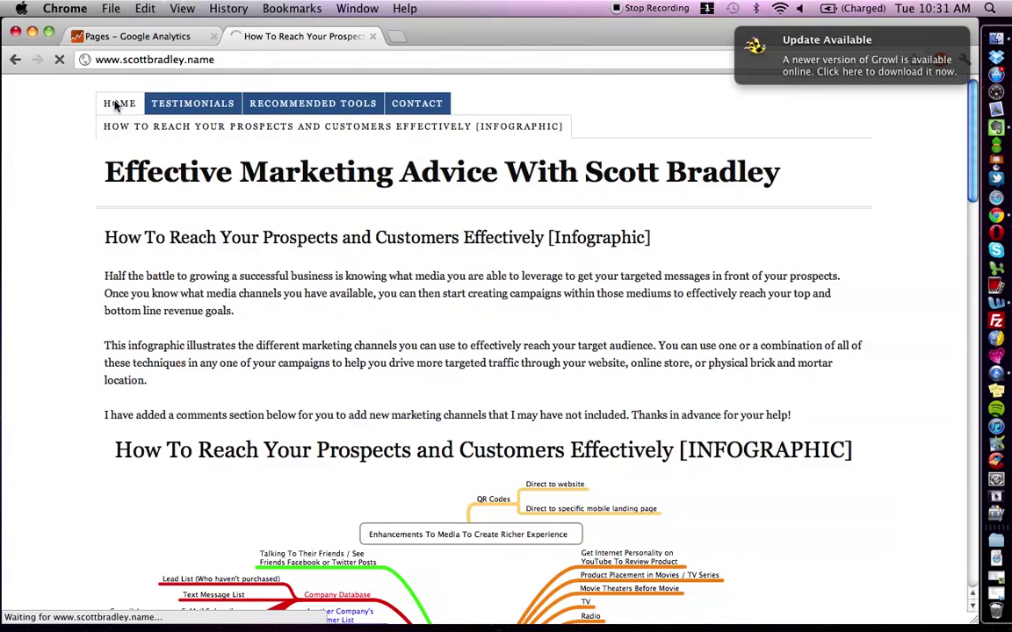
pyautogui.scroll(-1, 114, 260)
pyautogui.scroll(1, 118, 263)
# Open the blog's Testimonials page and skim through the client testimonials
pyautogui.click(209, 106)
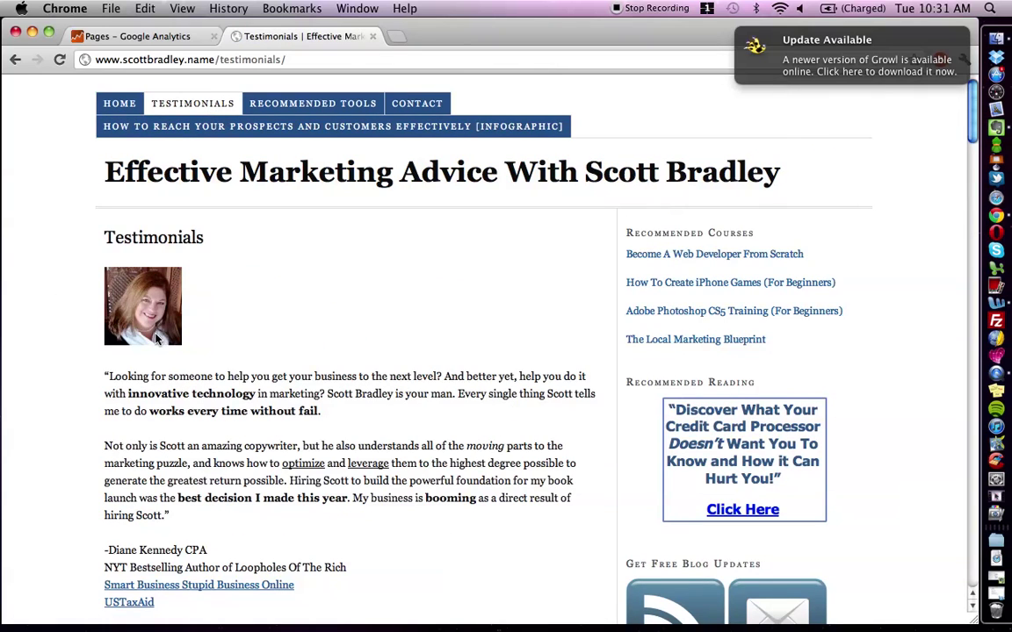
pyautogui.scroll(-5, 169, 355)
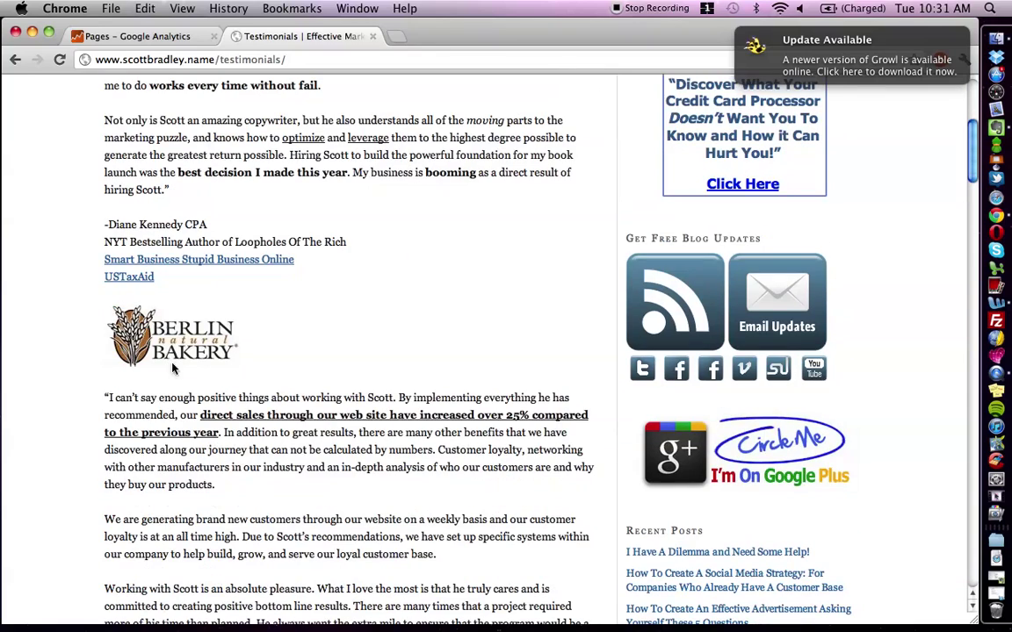
pyautogui.scroll(-15, 211, 341)
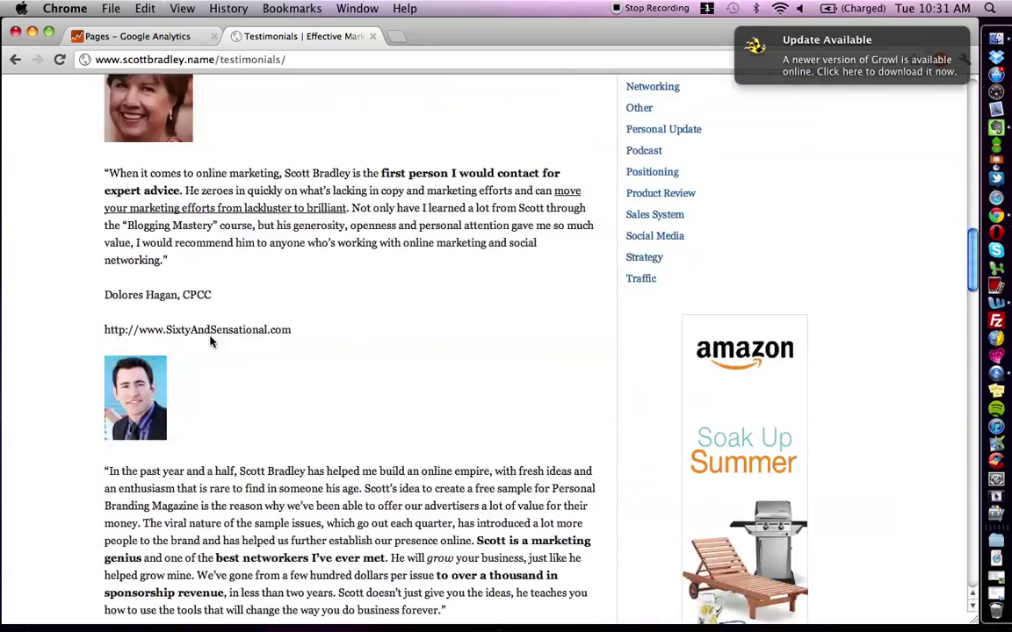
pyautogui.scroll(20, 210, 341)
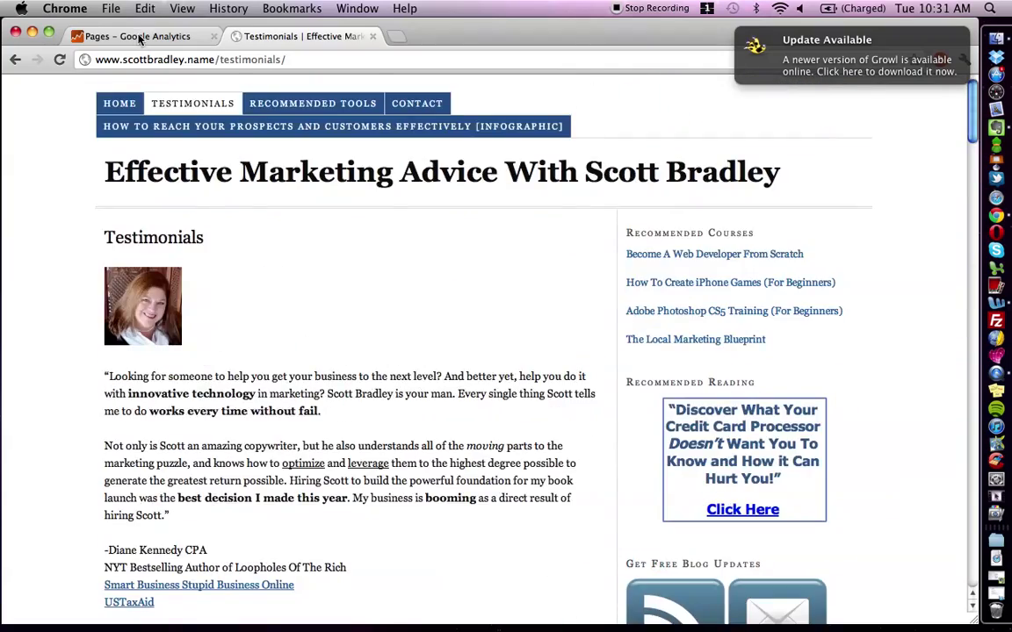
# Compare the next page paths in the home page's Navigation Summary with the navigation links on the blog itself
pyautogui.click(138, 39)
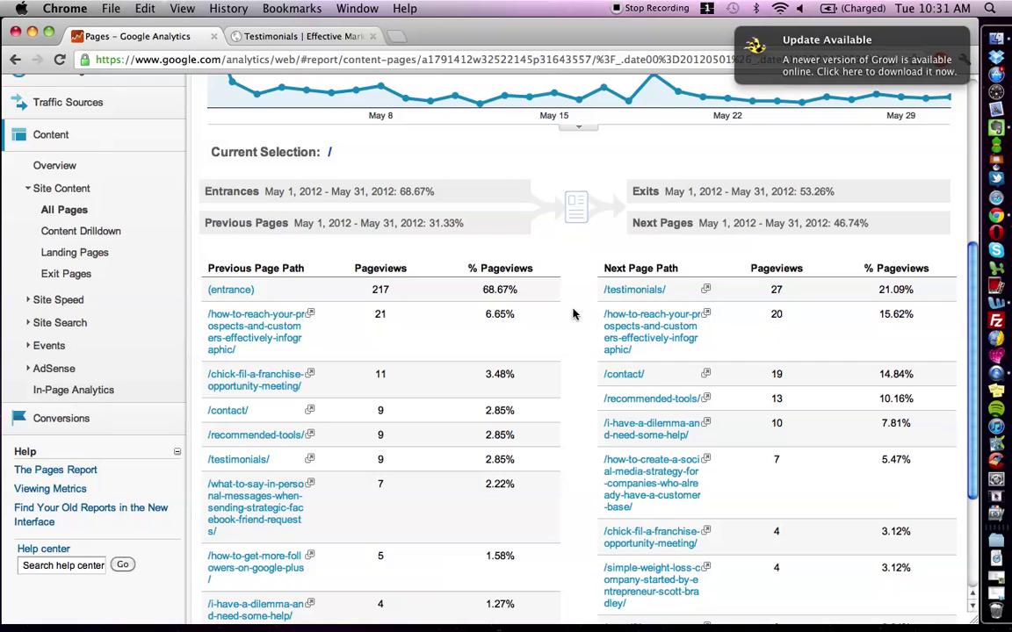
pyautogui.scroll(5, 573, 313)
pyautogui.scroll(-3, 572, 313)
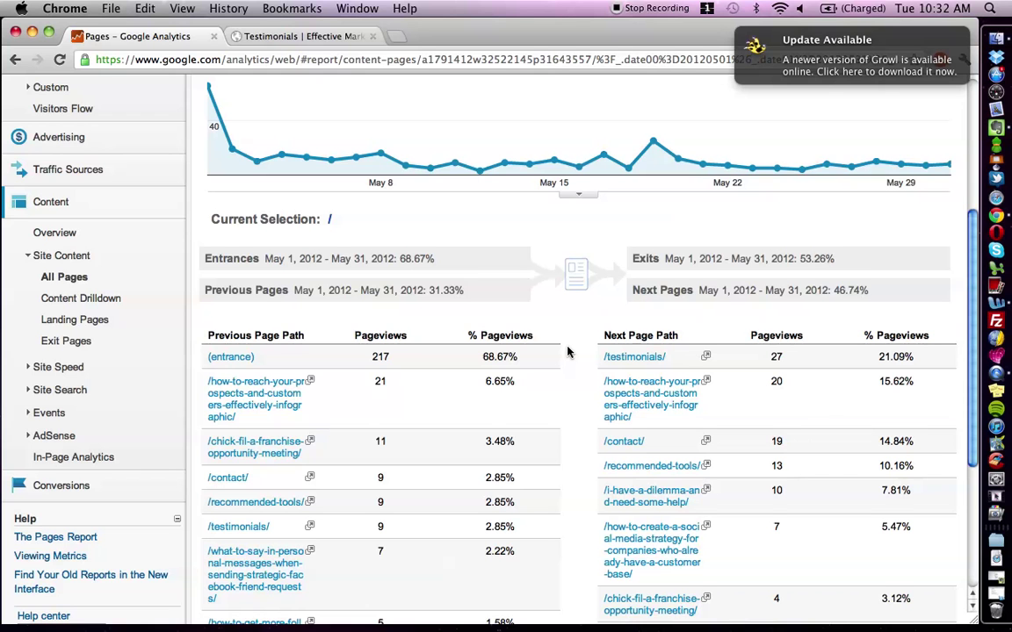
pyautogui.scroll(-2, 567, 351)
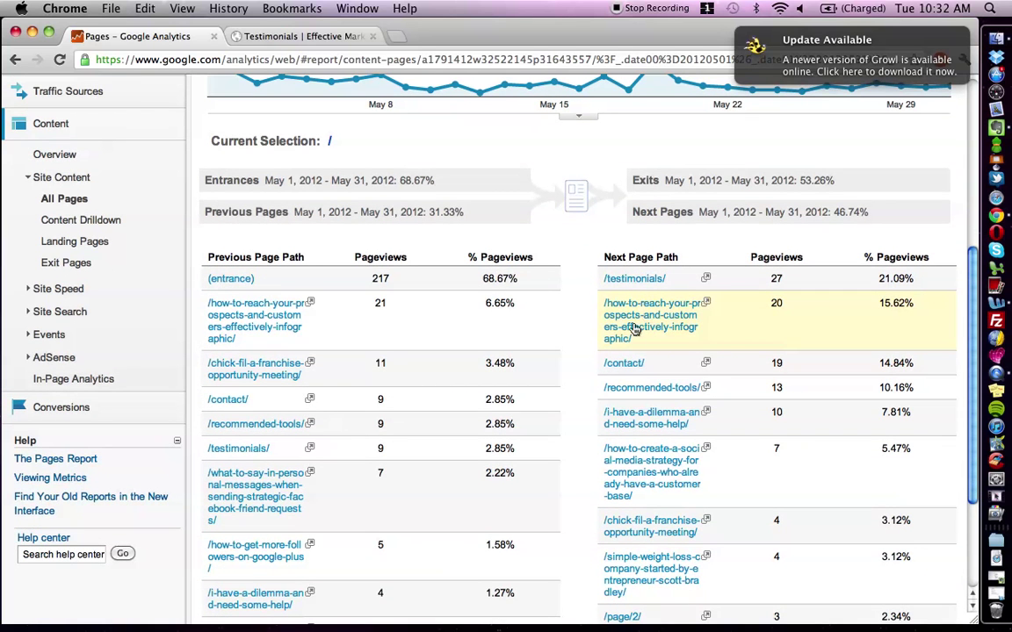
pyautogui.click(248, 37)
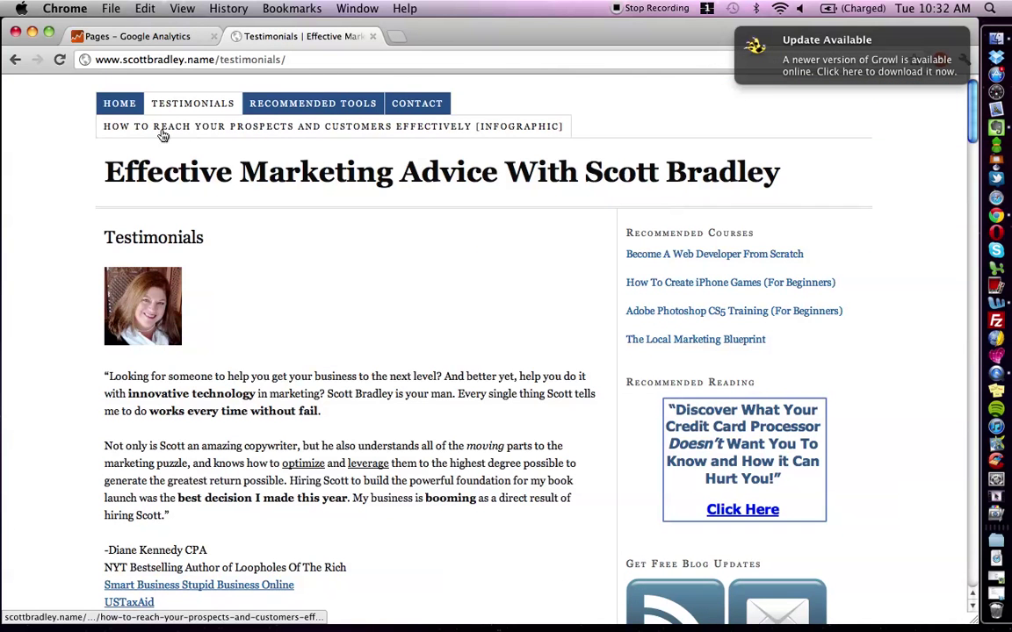
pyautogui.click(120, 35)
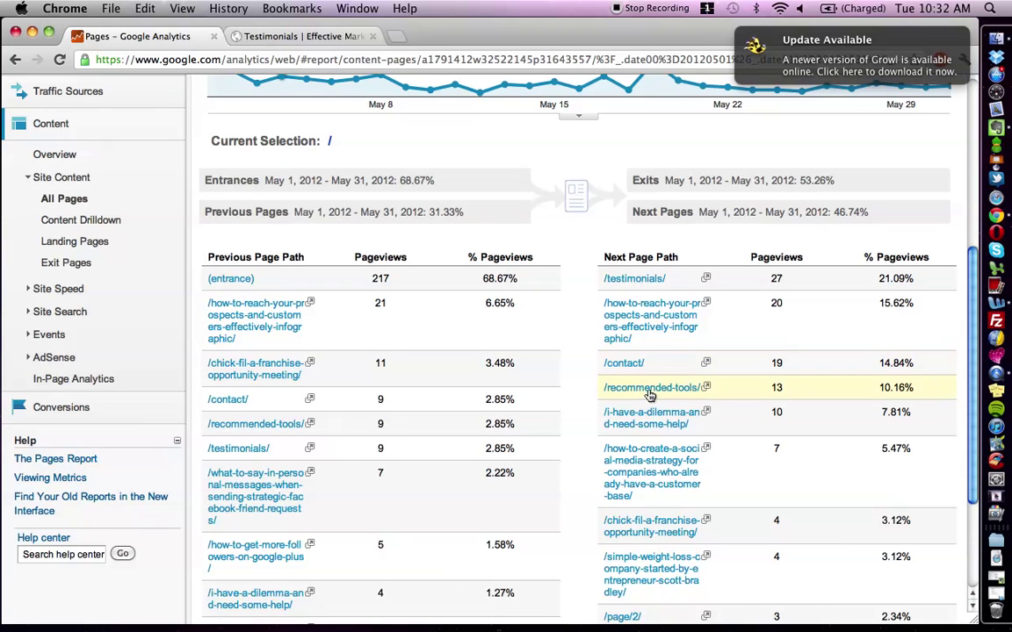
pyautogui.scroll(5, 573, 218)
pyautogui.scroll(-4, 573, 218)
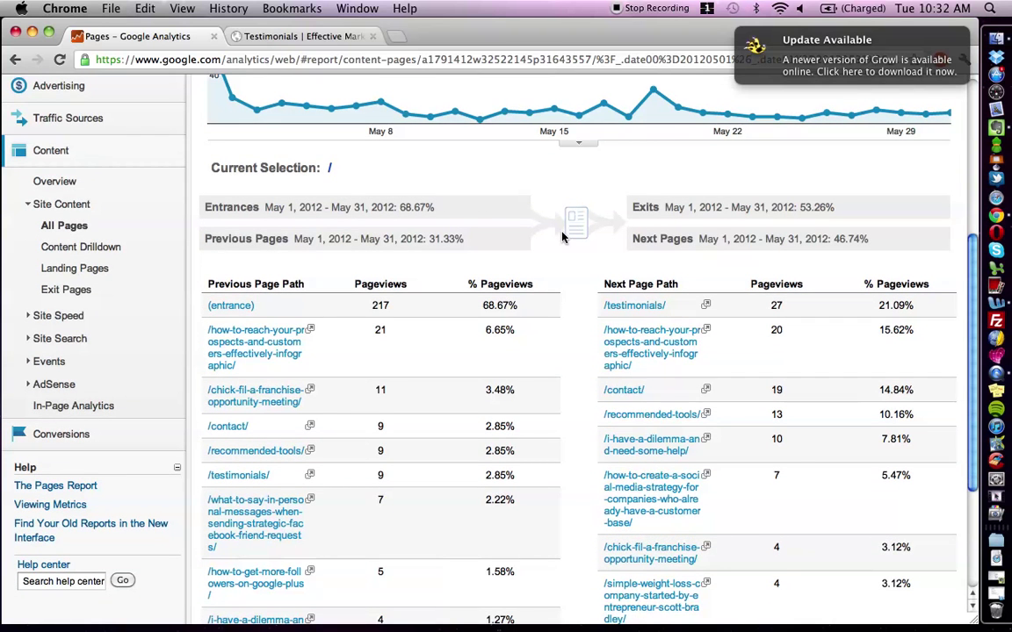
pyautogui.click(290, 36)
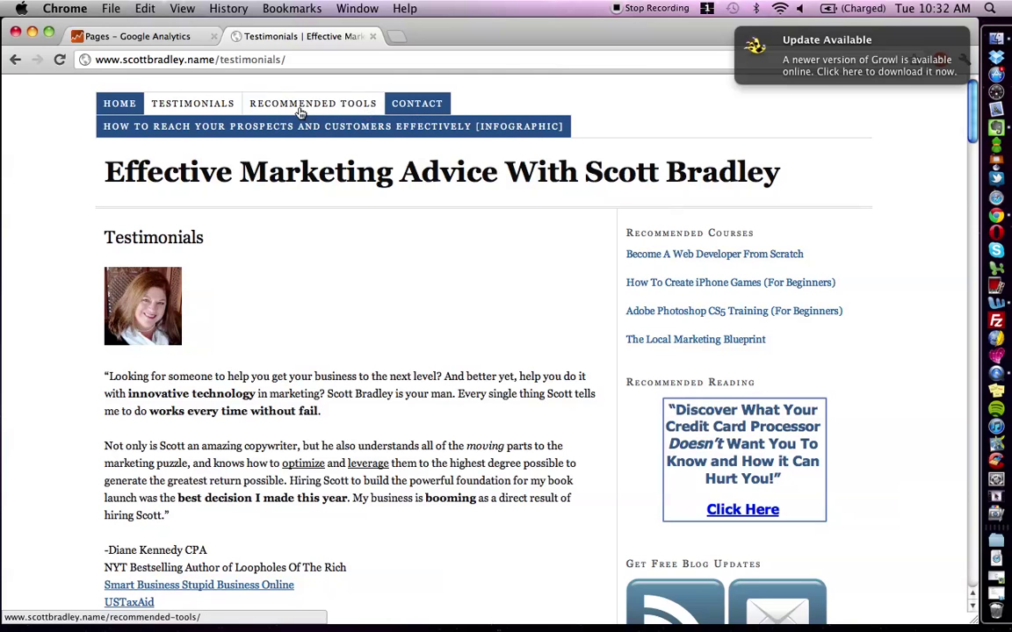
pyautogui.click(132, 36)
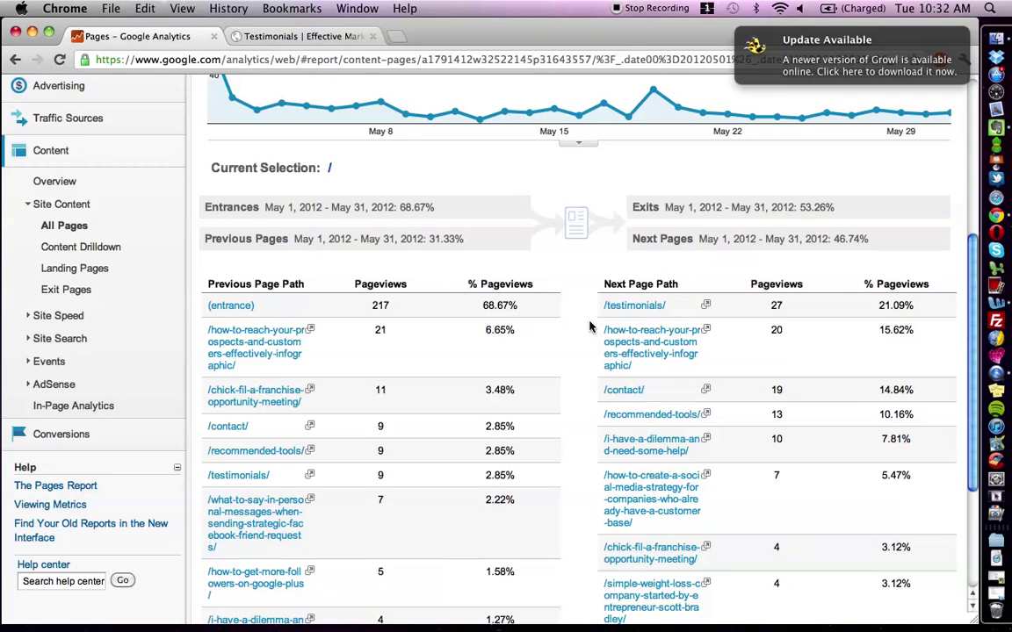
# Examine the home page's full lists of previous and next page paths, its entrances and exits, and its daily pageviews graph
pyautogui.scroll(-5, 590, 327)
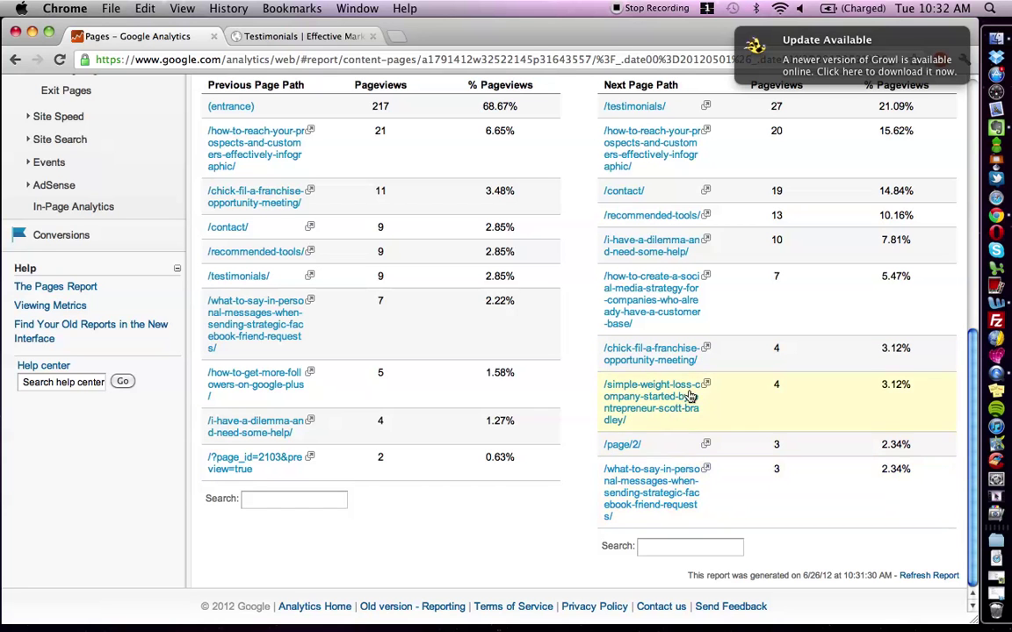
pyautogui.scroll(1, 694, 393)
pyautogui.scroll(5, 698, 393)
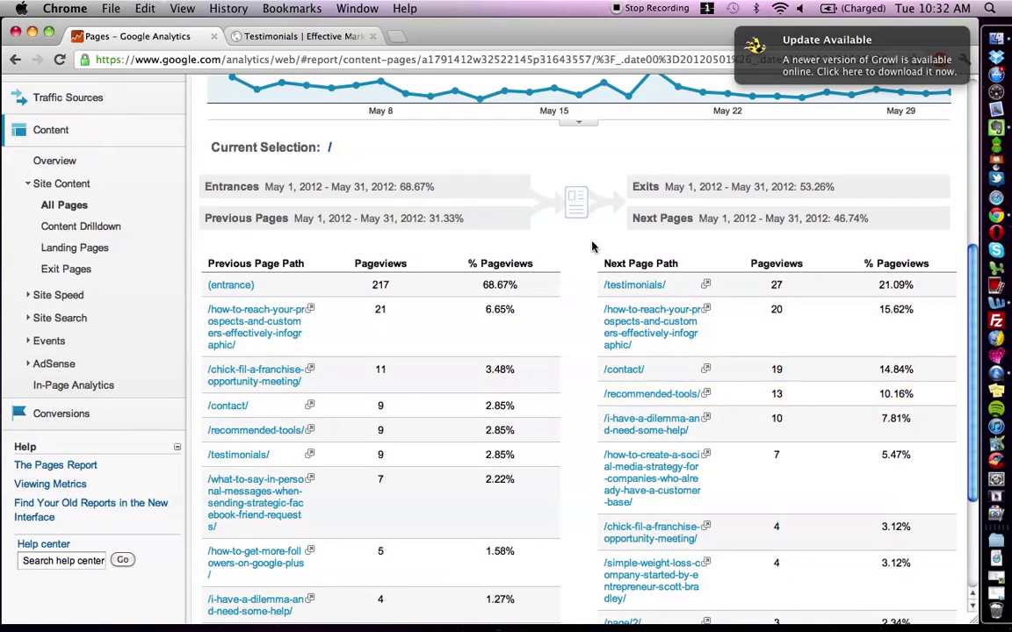
pyautogui.scroll(5, 581, 274)
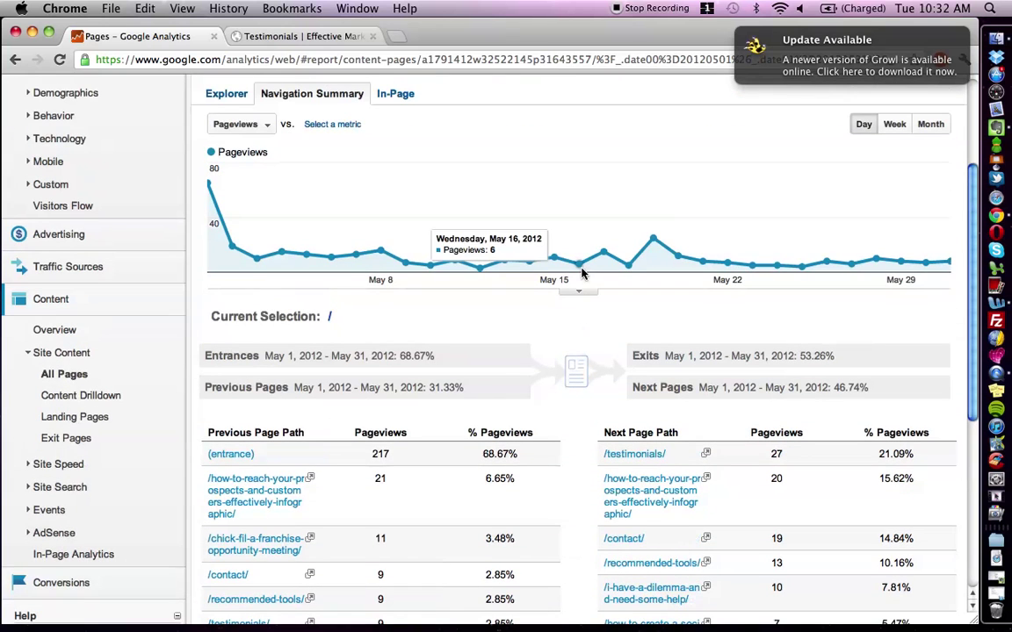
pyautogui.scroll(5, 581, 341)
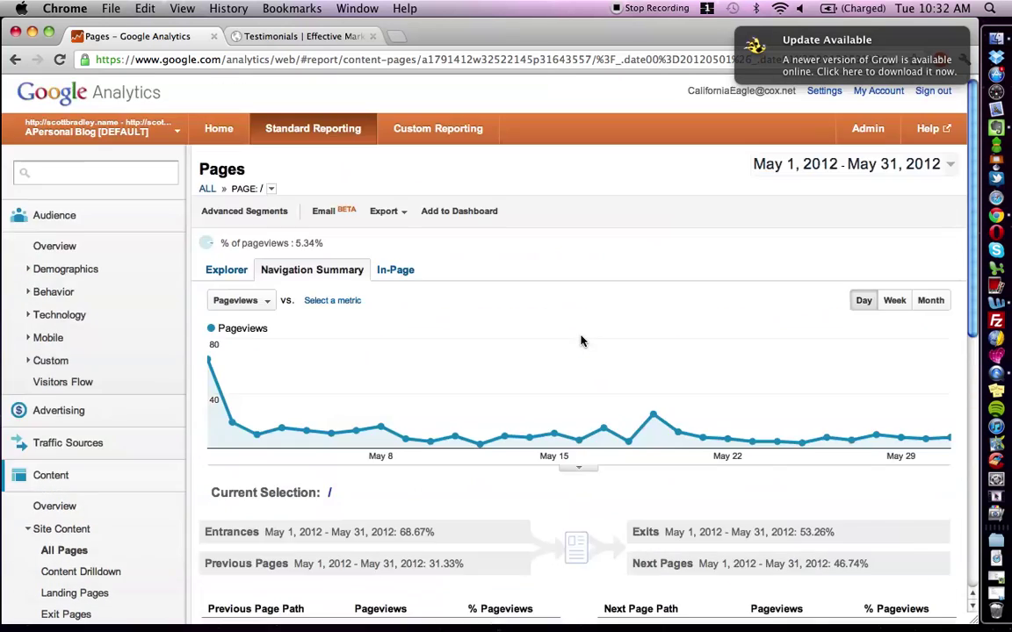
pyautogui.scroll(-13, 580, 341)
pyautogui.scroll(8, 581, 341)
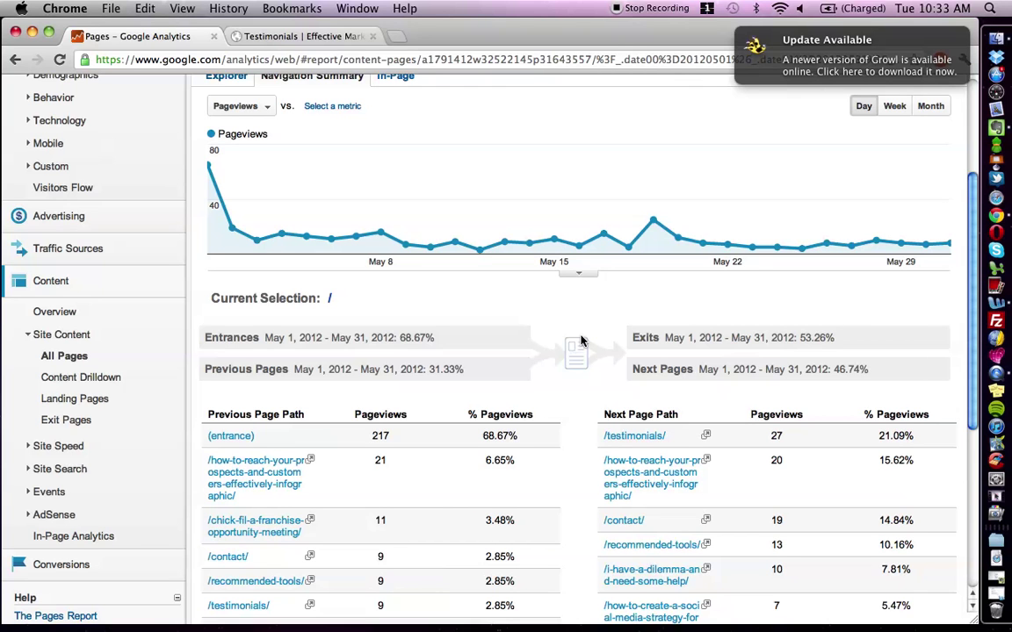
pyautogui.scroll(4, 580, 341)
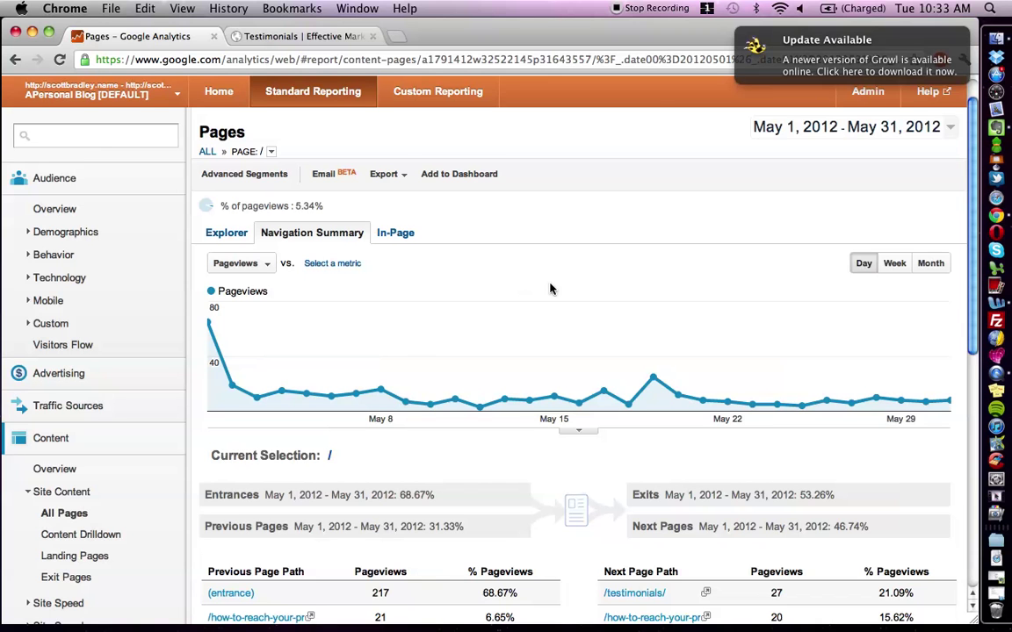
pyautogui.scroll(1, 551, 289)
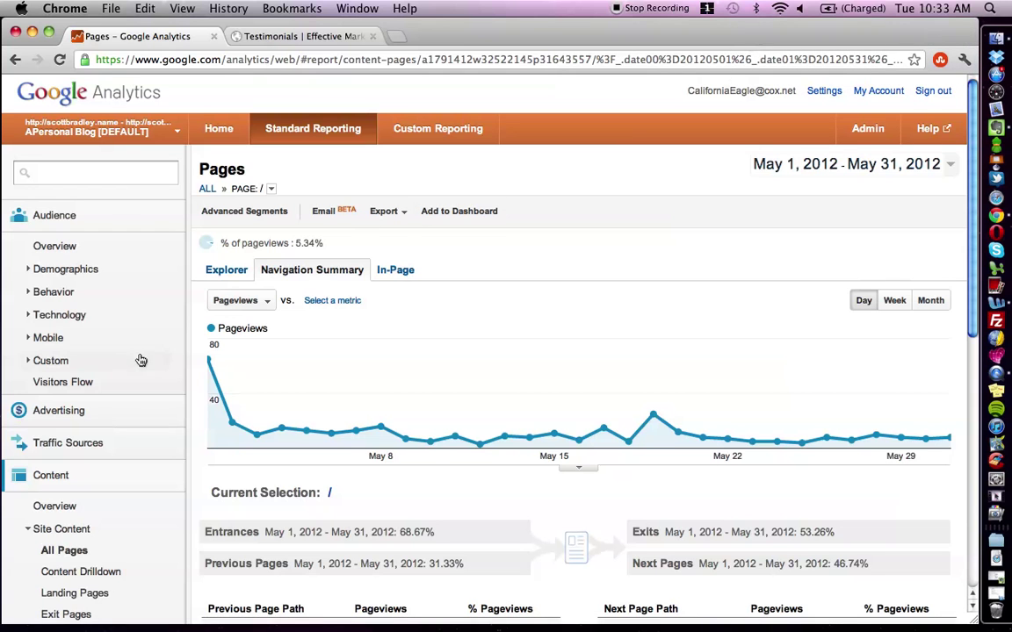
# Open the Visitors Flow report by Country / Territory and reposition and widen the browser window to show the 2nd Interaction column
pyautogui.click(70, 384)
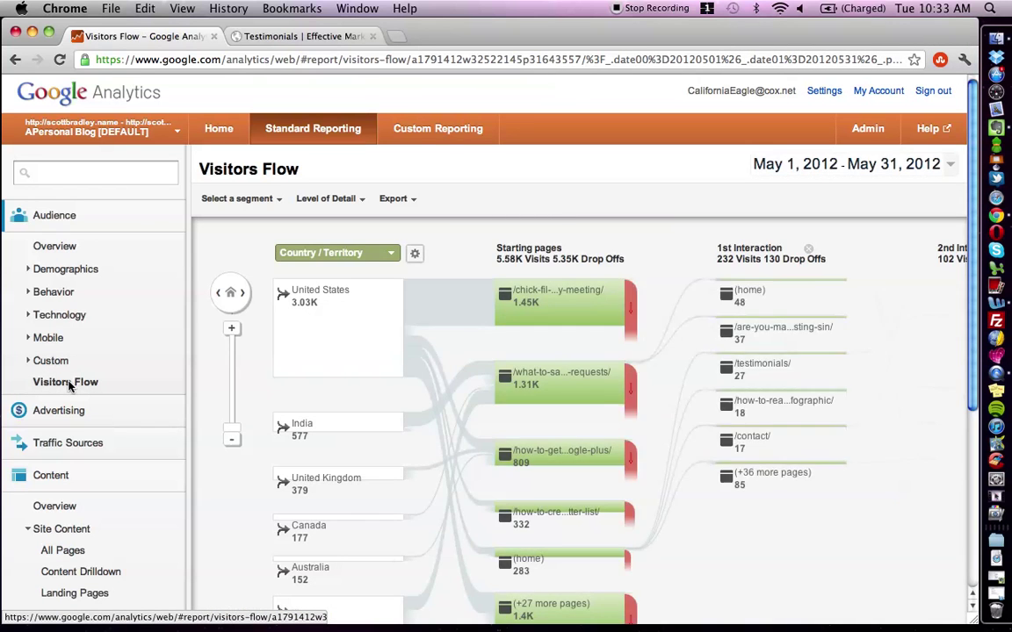
pyautogui.moveTo(673, 39); pyautogui.dragTo(477, 39)
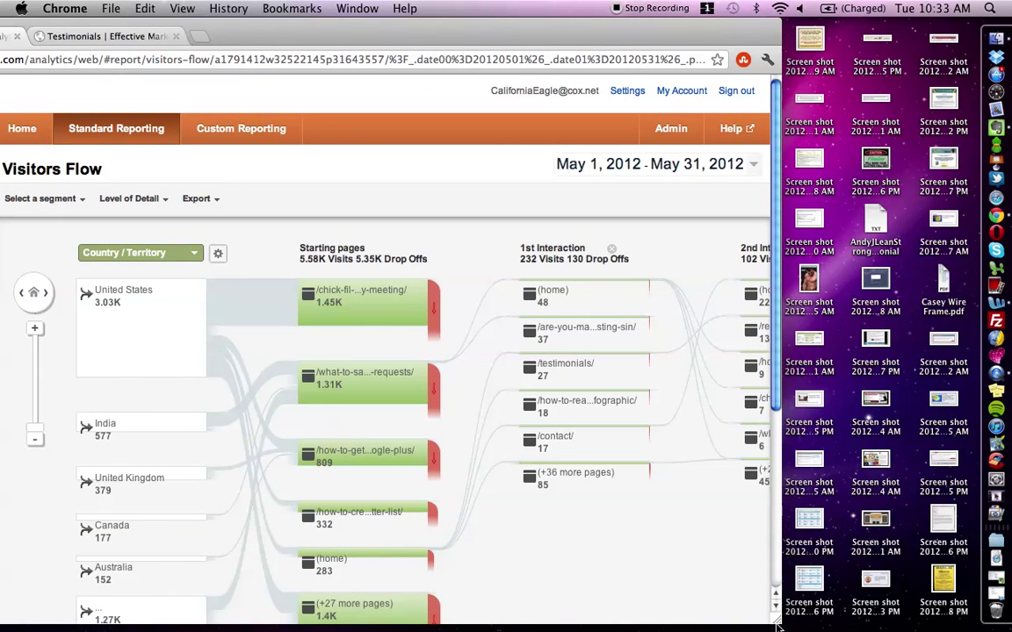
pyautogui.click(948, 629)
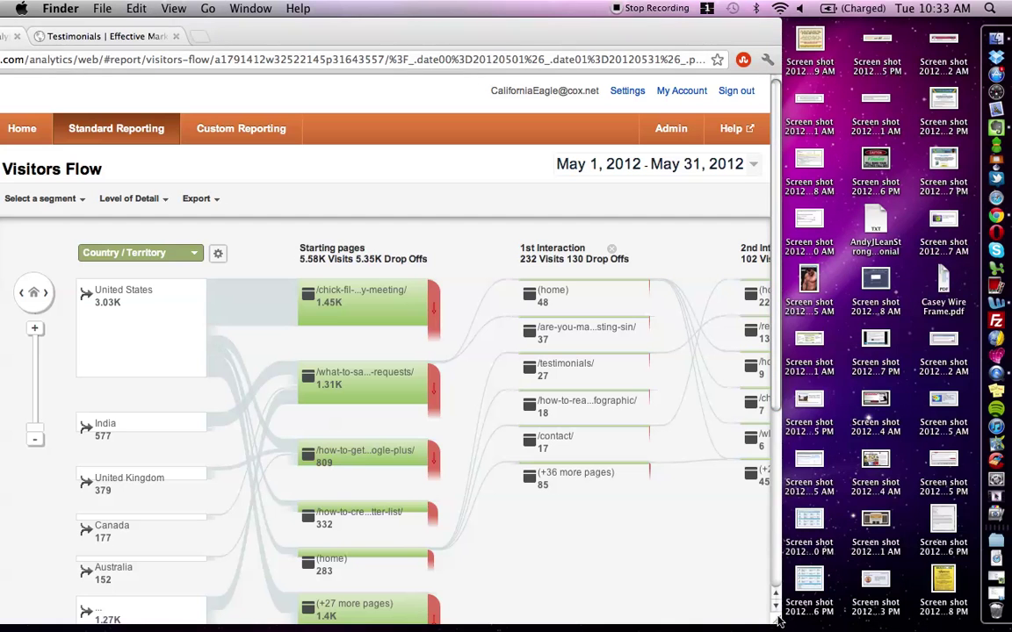
pyautogui.moveTo(578, 22)
pyautogui.mouseDown()
pyautogui.moveTo(807, 14)
pyautogui.moveTo(566, 7)
pyautogui.mouseUp()
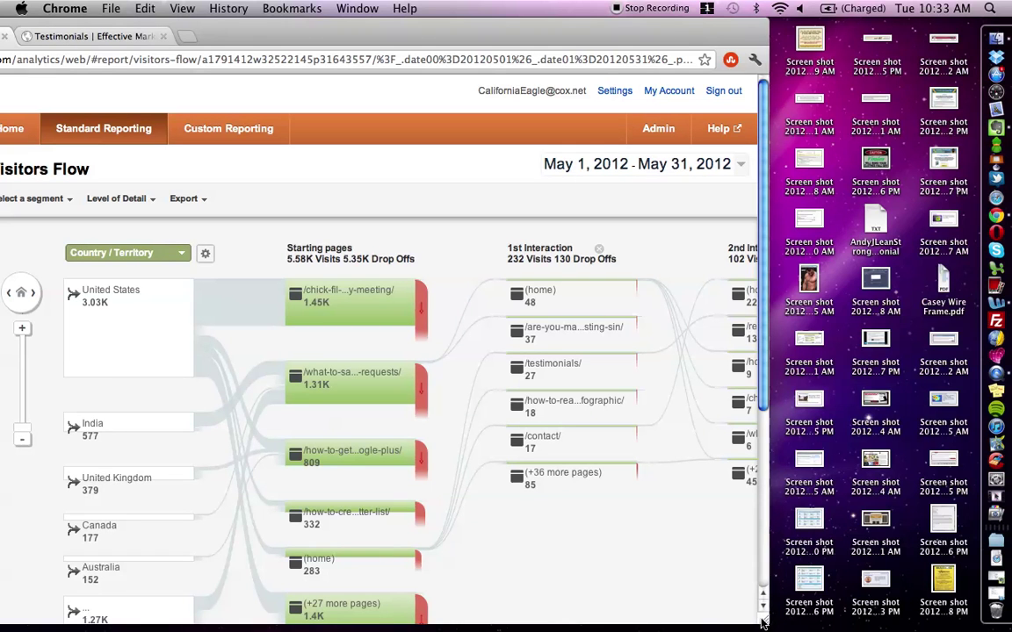
pyautogui.moveTo(764, 623); pyautogui.dragTo(886, 625)
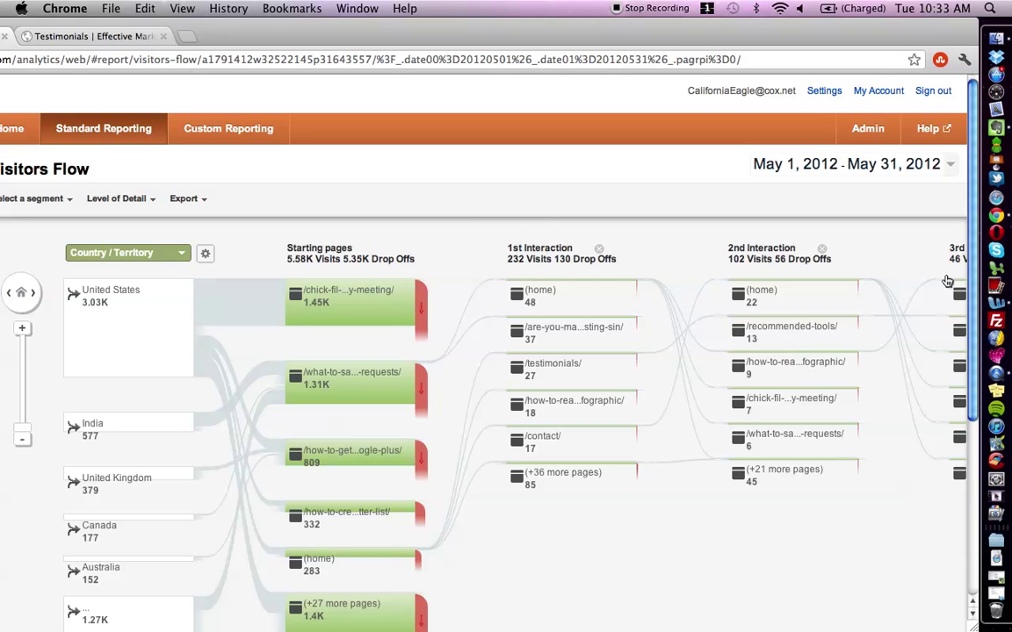
# Examine the Visitors Flow from countries through the starting pages to the first interactions, checking through traffic and drop-offs of individual pages
pyautogui.moveTo(753, 427)
pyautogui.scroll(-3, 456, 281)
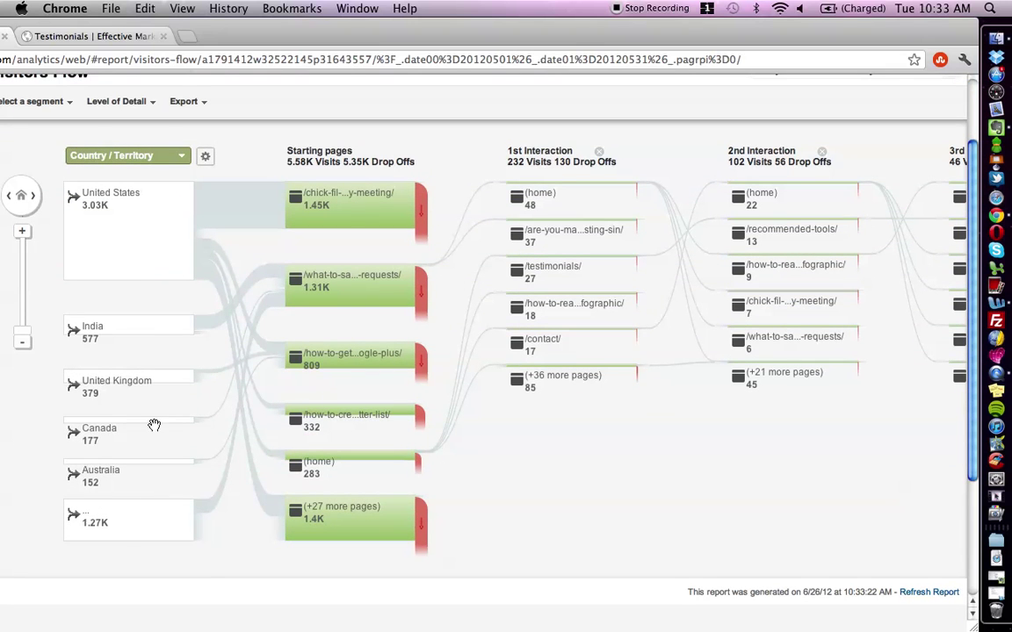
pyautogui.moveTo(338, 214)
pyautogui.moveTo(307, 210)
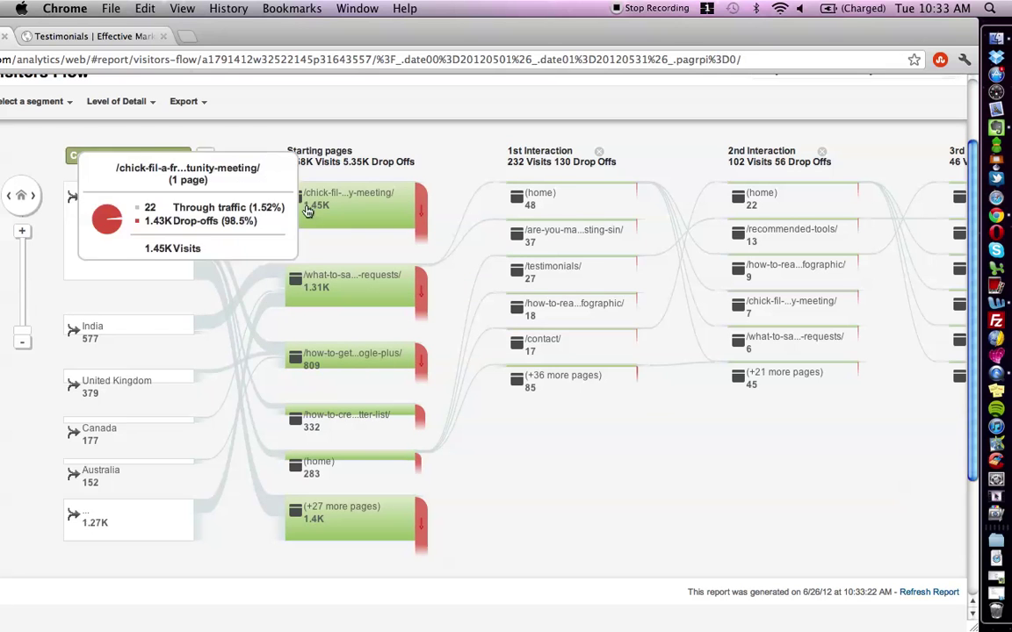
pyautogui.moveTo(352, 294)
pyautogui.moveTo(309, 363)
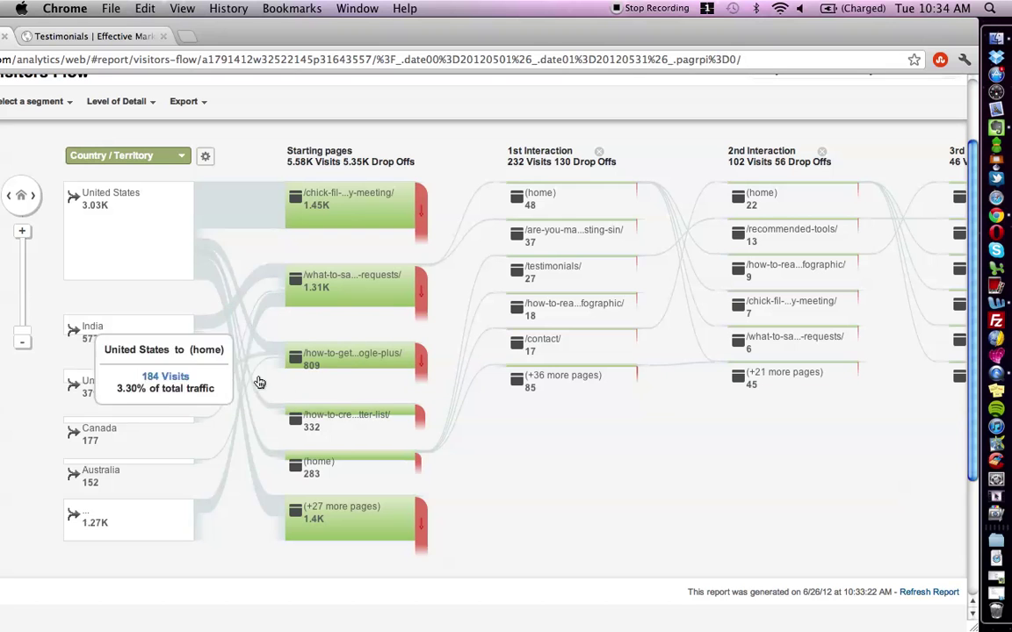
pyautogui.moveTo(340, 422)
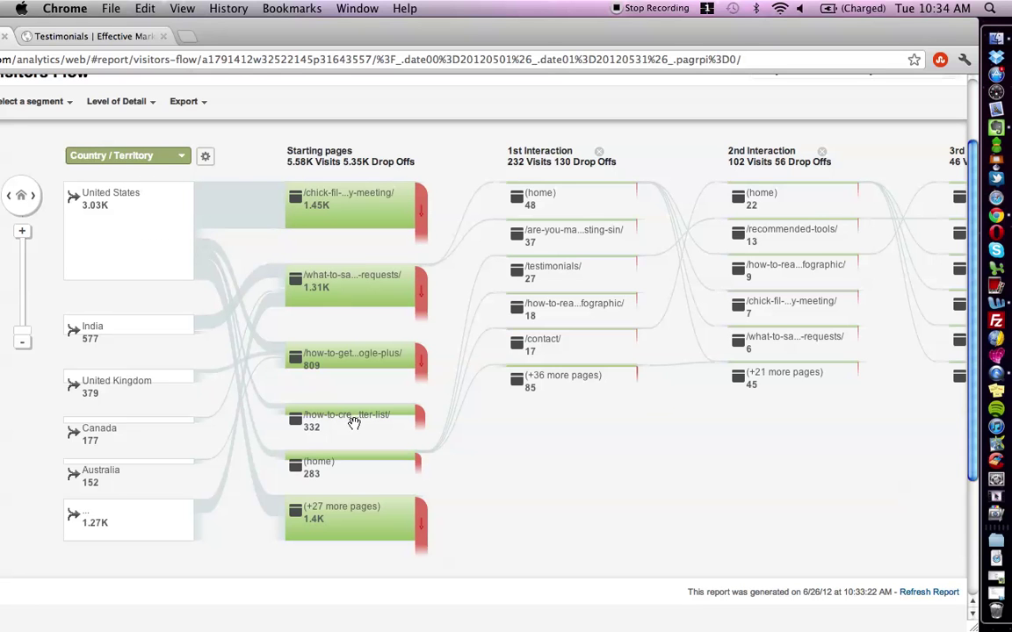
pyautogui.moveTo(449, 434)
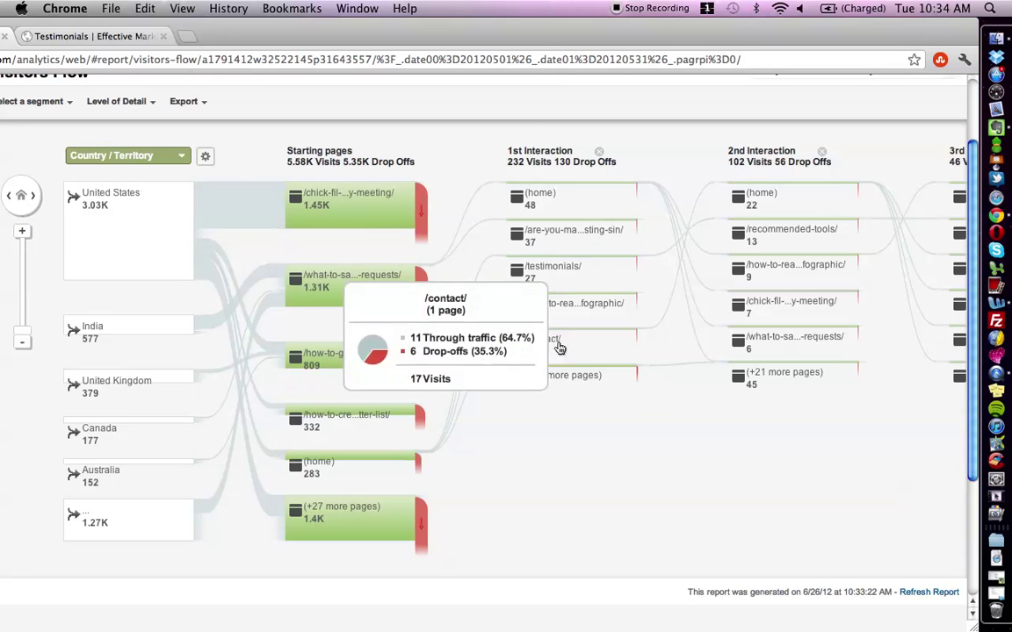
pyautogui.moveTo(567, 188)
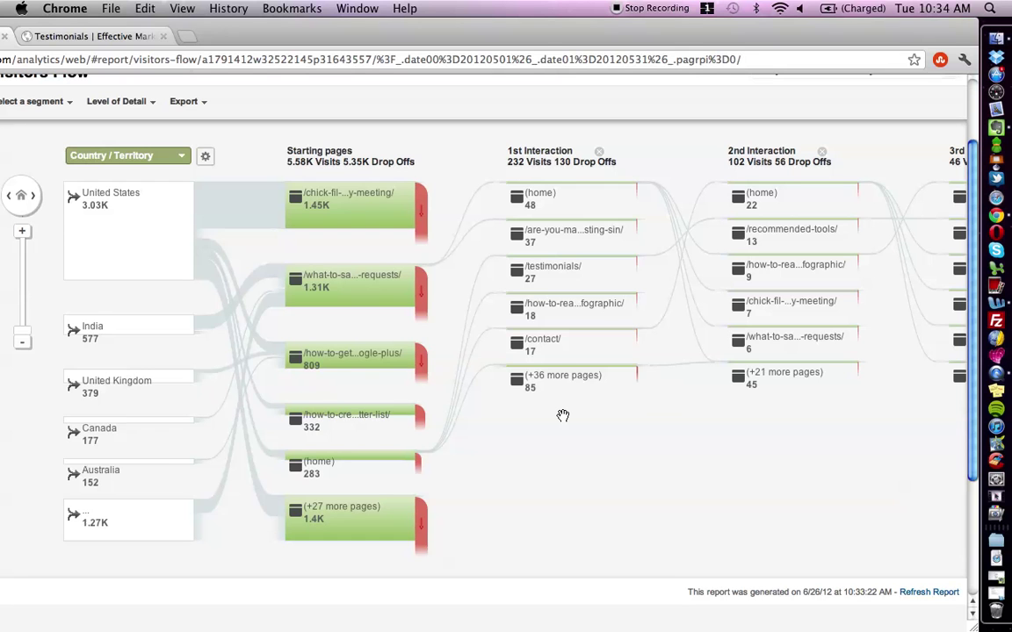
pyautogui.click(348, 356)
# Narrow and reposition the browser window to reveal the report navigation, and collapse the Content report group
pyautogui.moveTo(969, 627); pyautogui.dragTo(722, 627)
pyautogui.moveTo(424, 26); pyautogui.dragTo(685, 26)
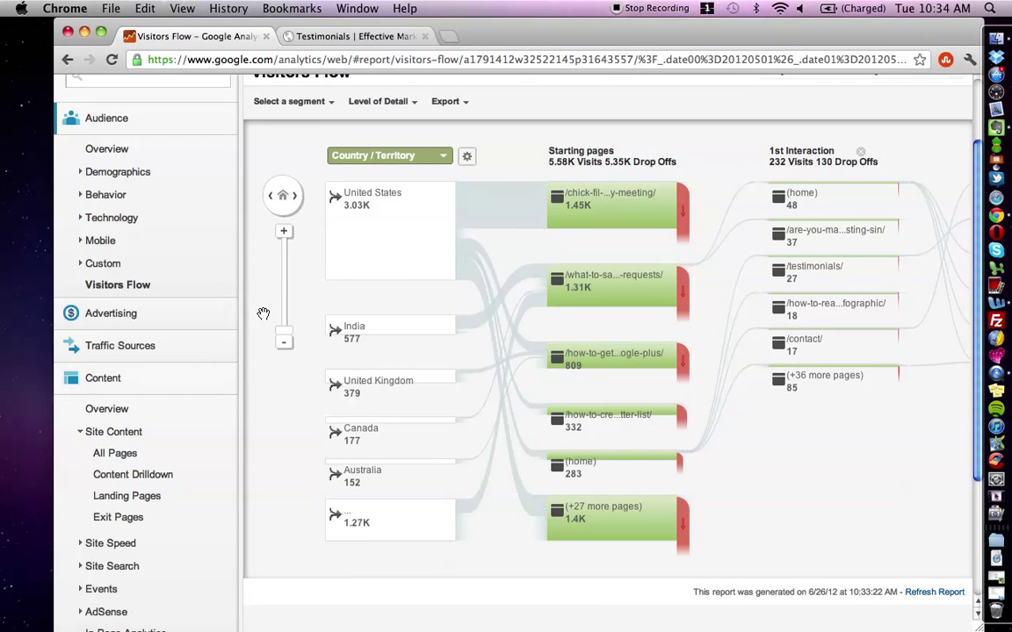
pyautogui.scroll(-5, 263, 311)
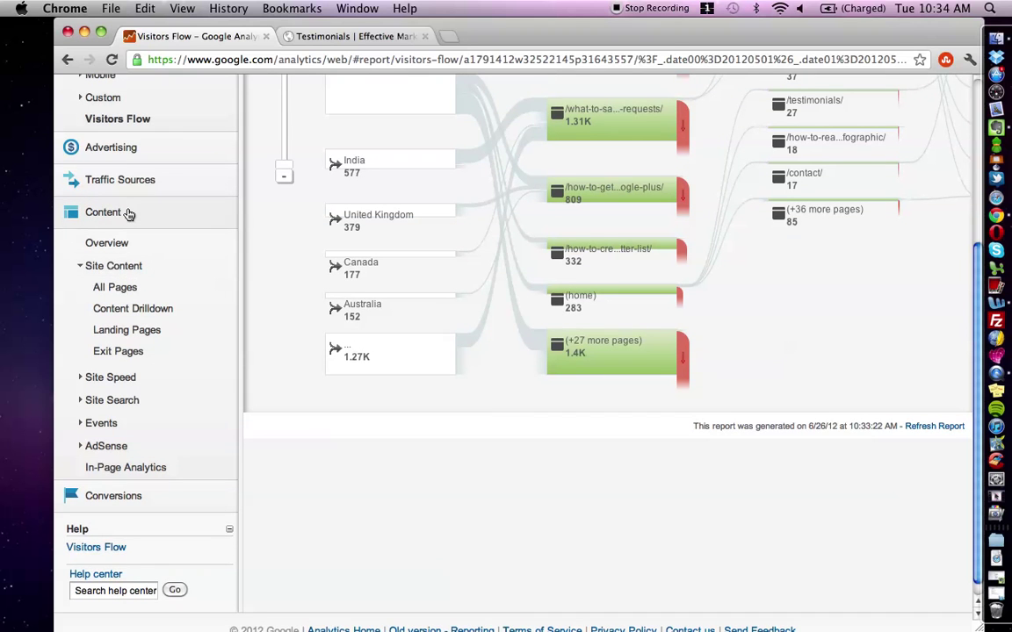
pyautogui.click(129, 216)
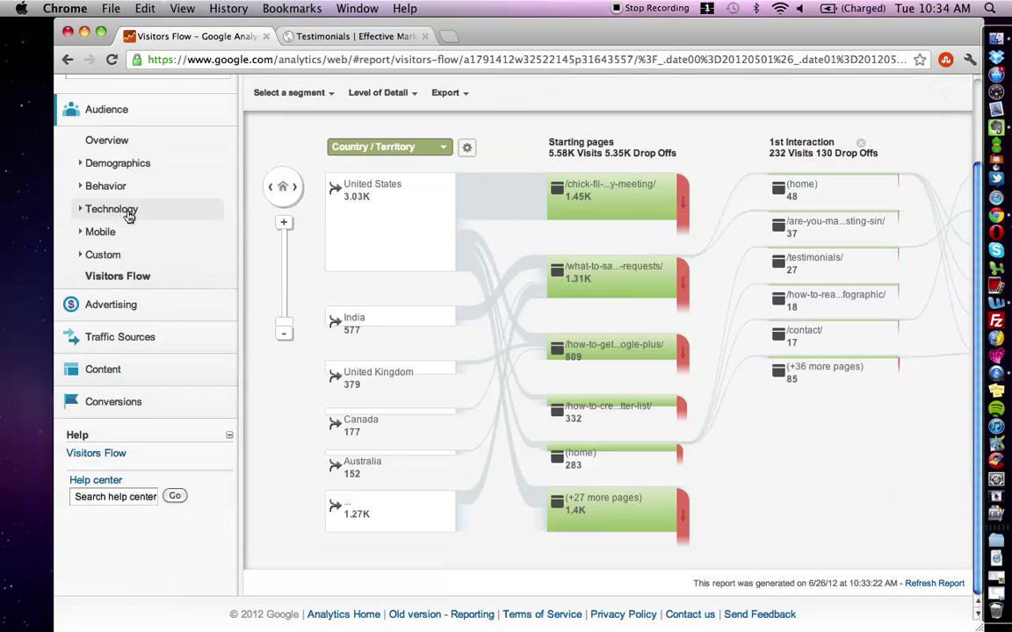
pyautogui.scroll(3, 260, 327)
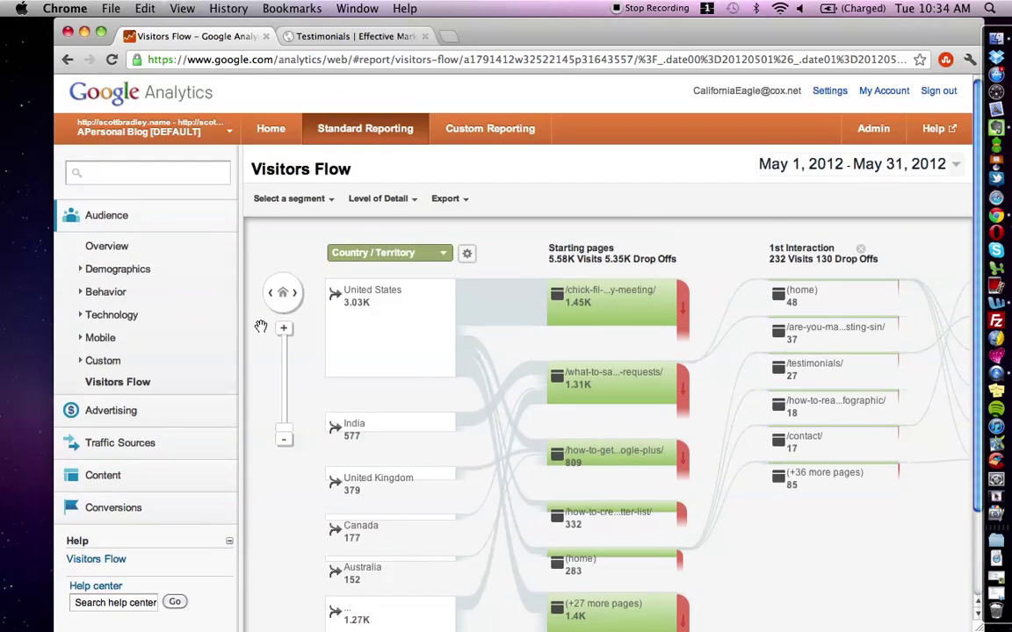
pyautogui.moveTo(526, 33); pyautogui.dragTo(492, 11)
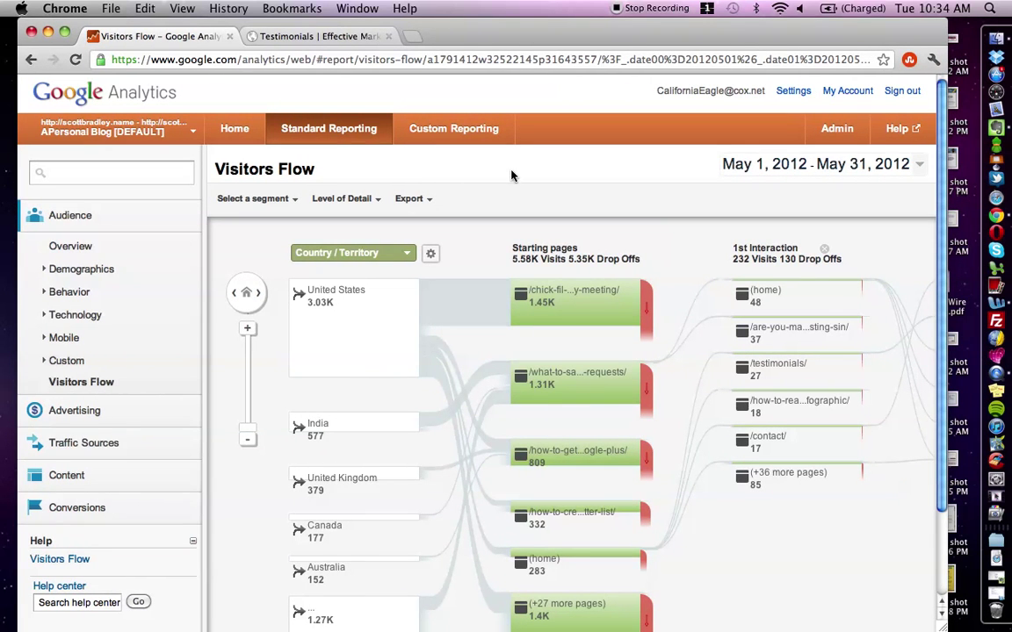
# Open the audience's Visitors Overview and the New vs Returning report, and review the split between new and returning visitors
pyautogui.click(67, 247)
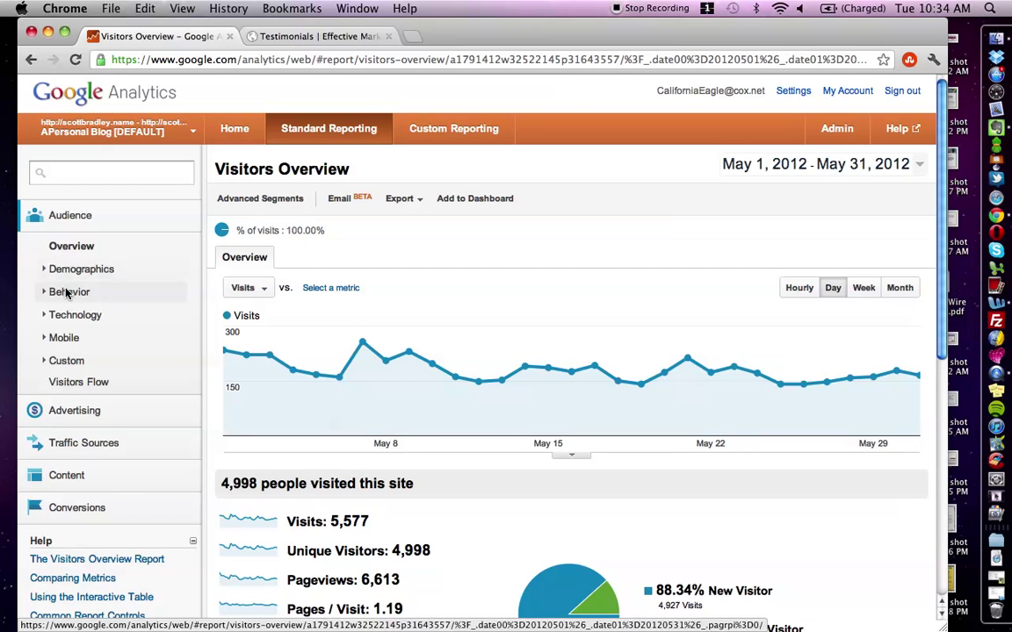
pyautogui.click(69, 291)
pyautogui.click(92, 315)
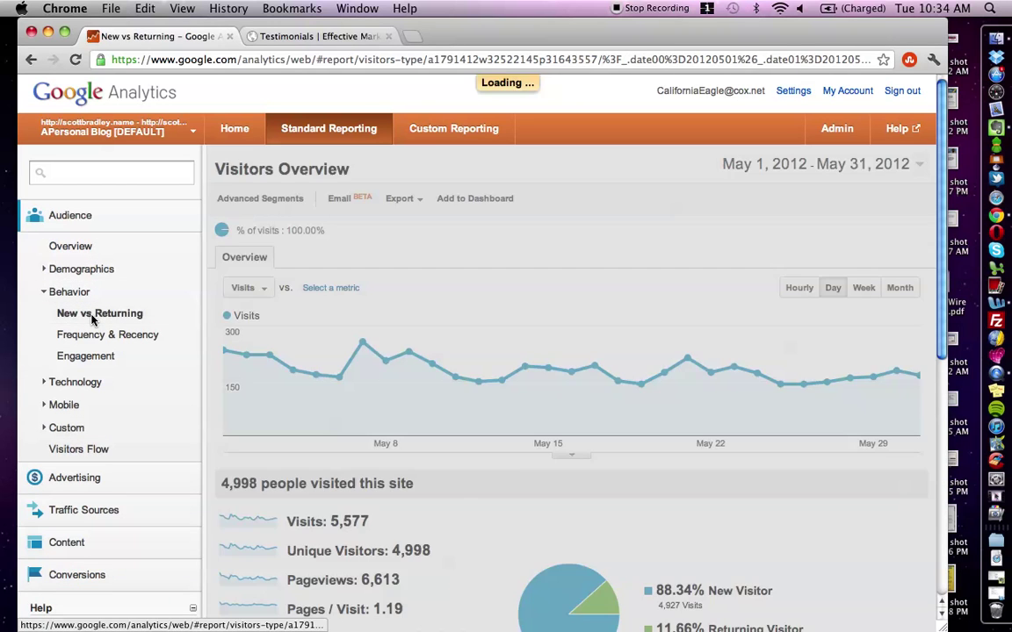
pyautogui.scroll(-5, 520, 365)
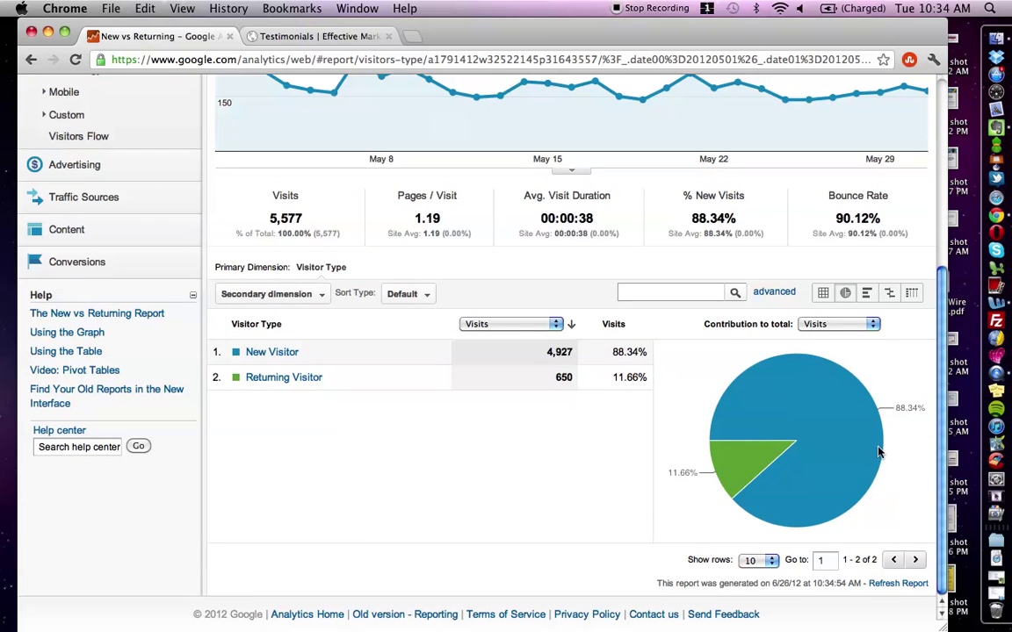
pyautogui.scroll(5, 459, 502)
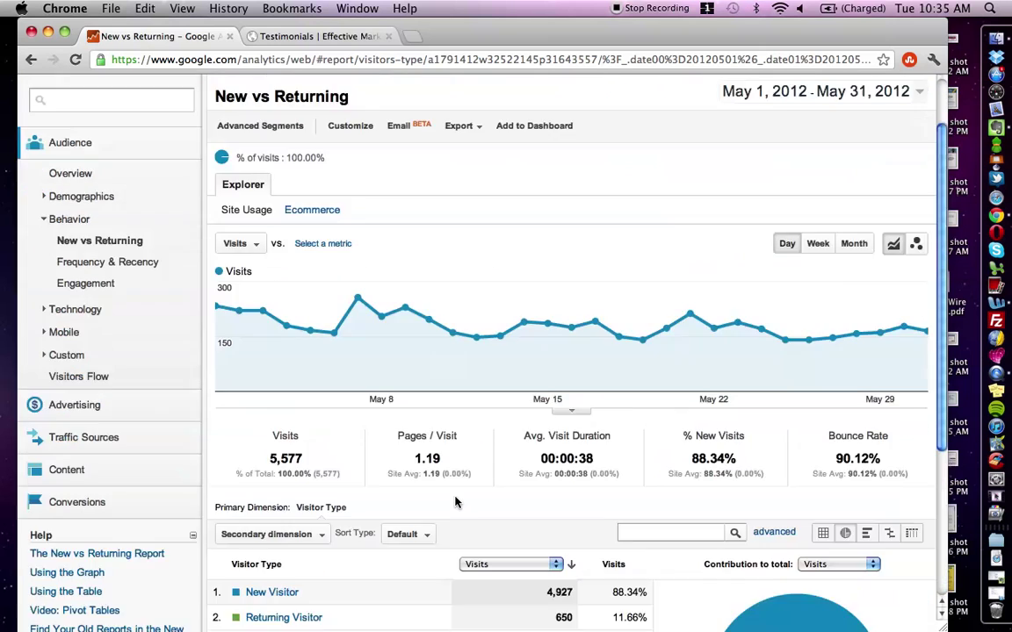
pyautogui.scroll(-4, 458, 501)
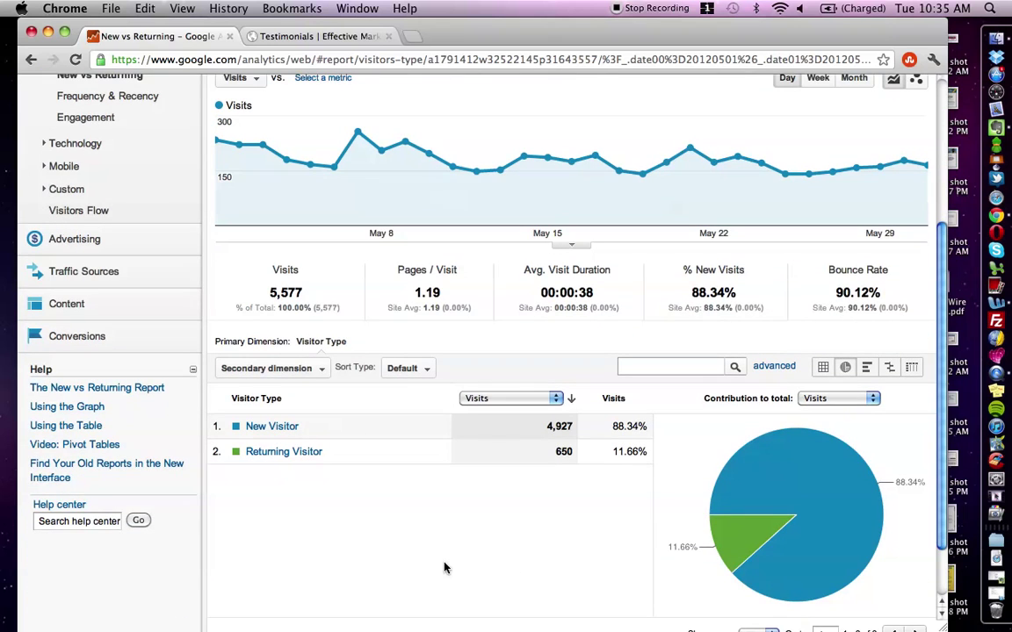
pyautogui.scroll(5, 447, 566)
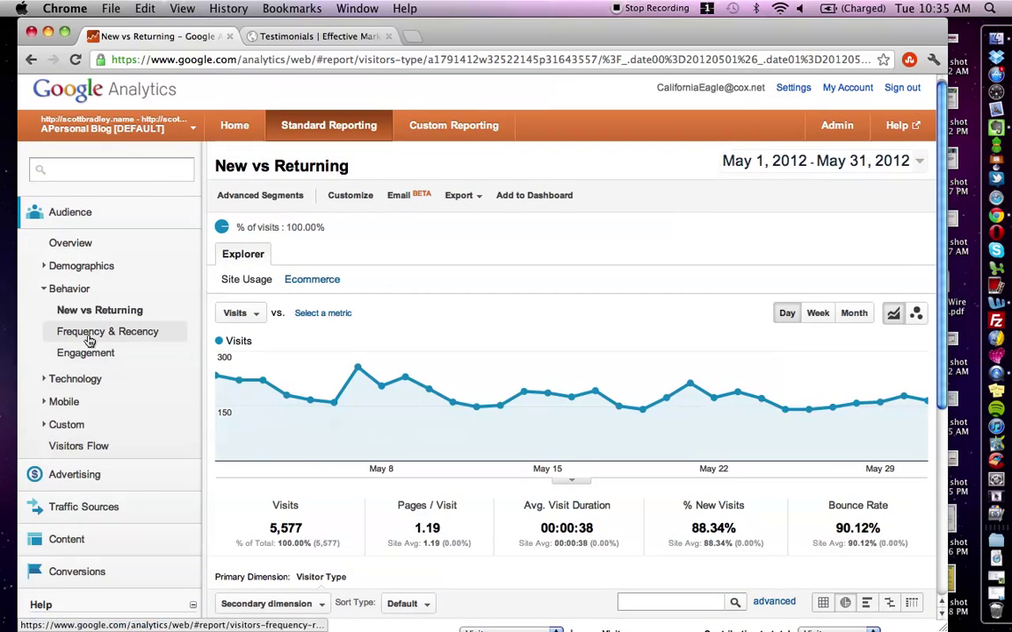
# Open the Frequency & Recency report and review visits and pageviews by Count of Visits
pyautogui.click(87, 336)
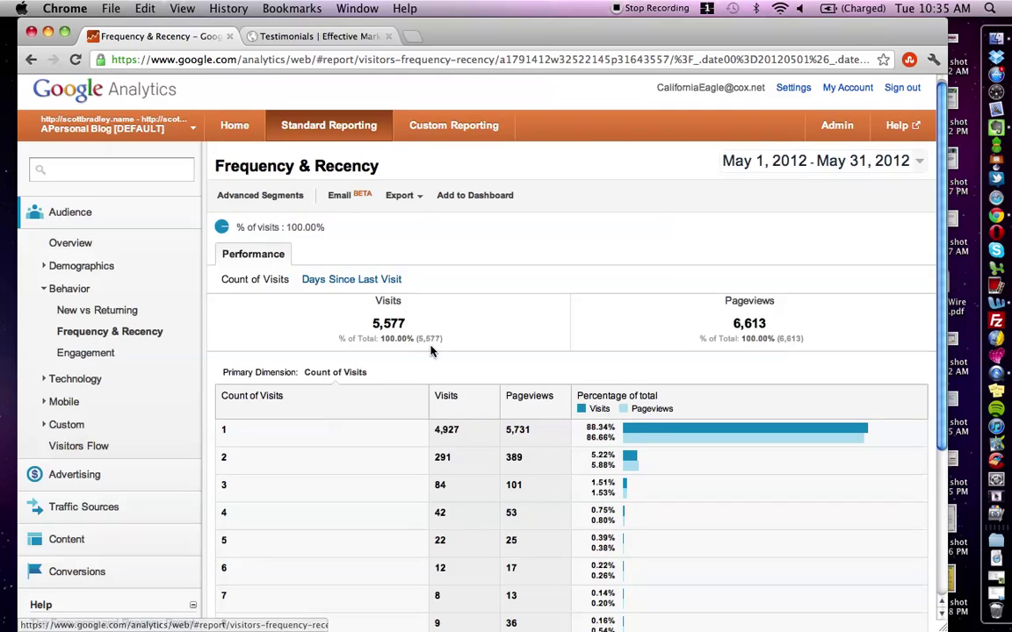
pyautogui.scroll(-5, 432, 351)
pyautogui.scroll(6, 432, 350)
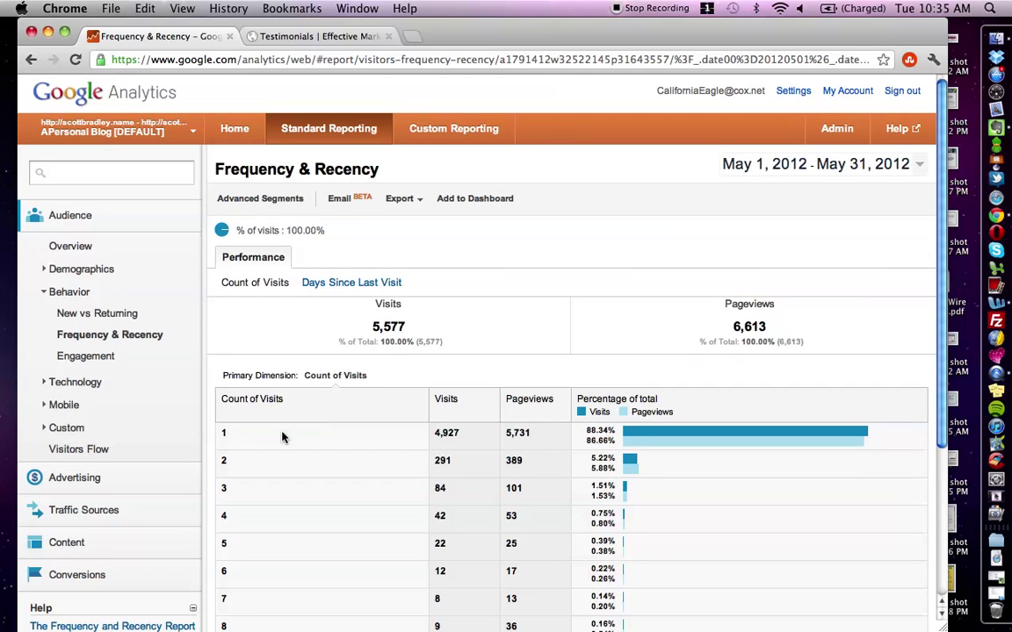
pyautogui.scroll(-3, 476, 476)
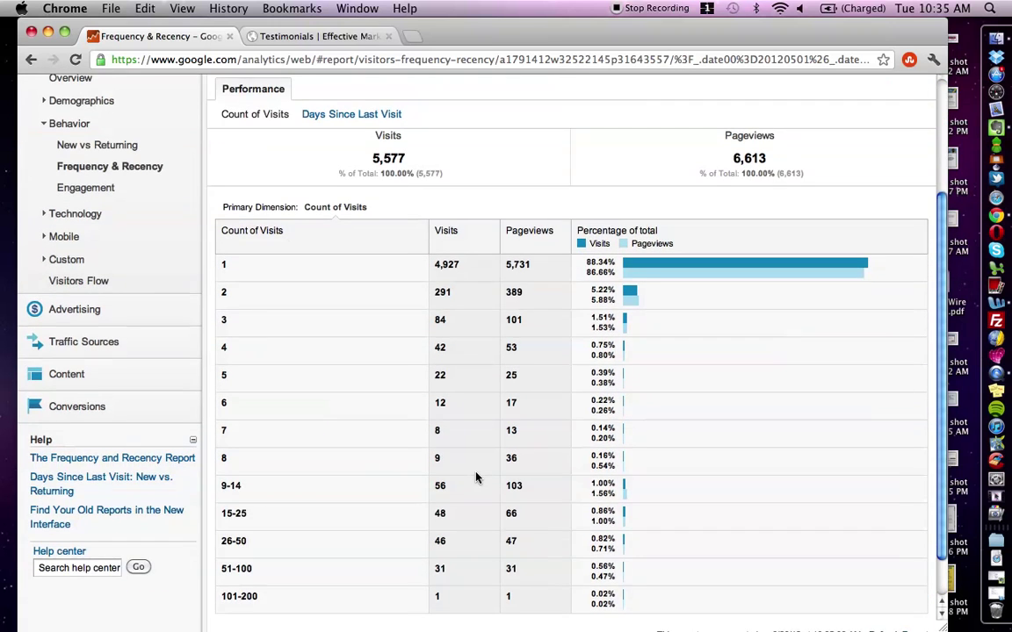
pyautogui.scroll(3, 527, 483)
# Open the Engagement report and review visits and pageviews by Visit Duration
pyautogui.click(80, 359)
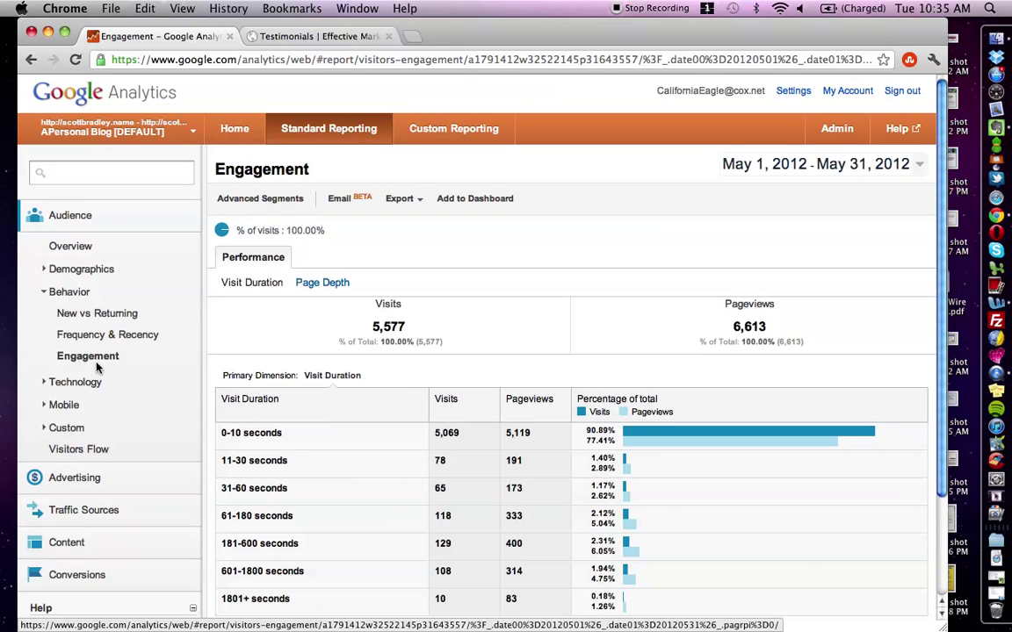
pyautogui.scroll(-3, 354, 428)
pyautogui.scroll(2, 354, 428)
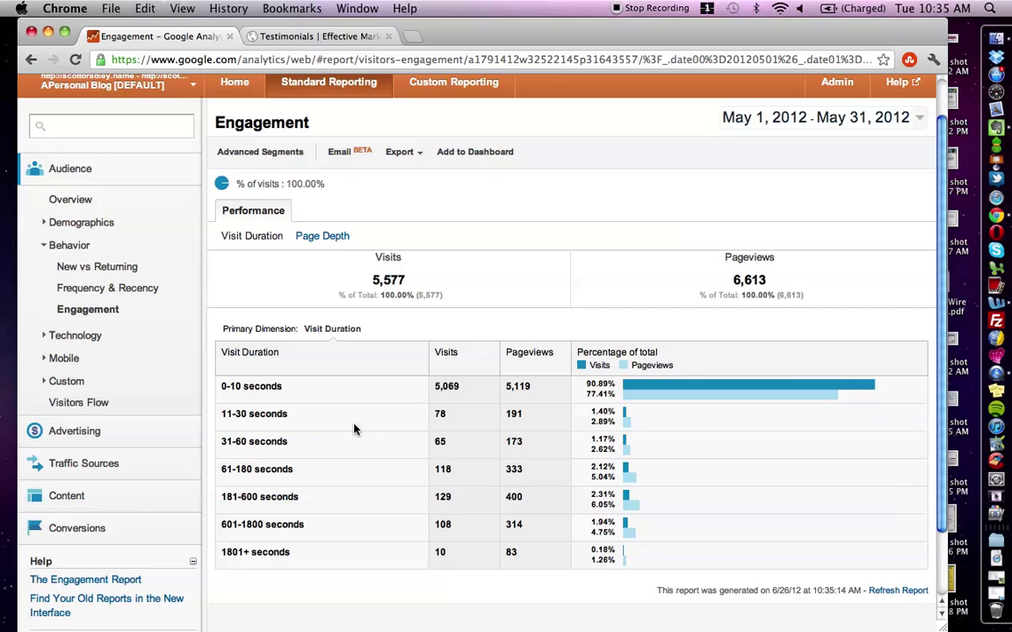
# Collapse the Behavior reports, open the Mobile Overview report and compare the metrics of mobile and non-mobile visits
pyautogui.click(48, 246)
pyautogui.click(44, 290)
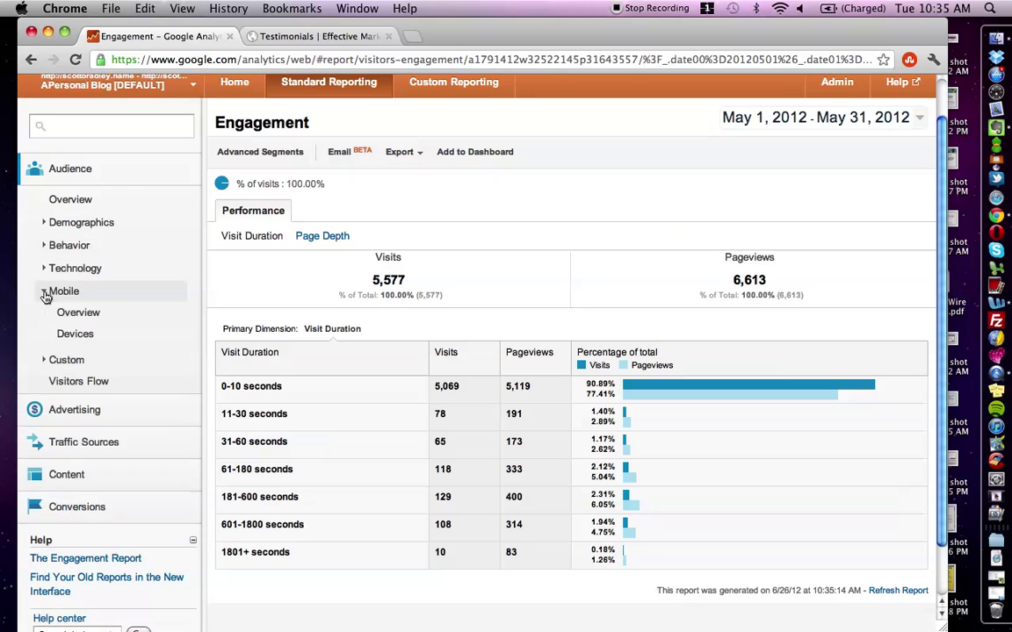
pyautogui.click(73, 314)
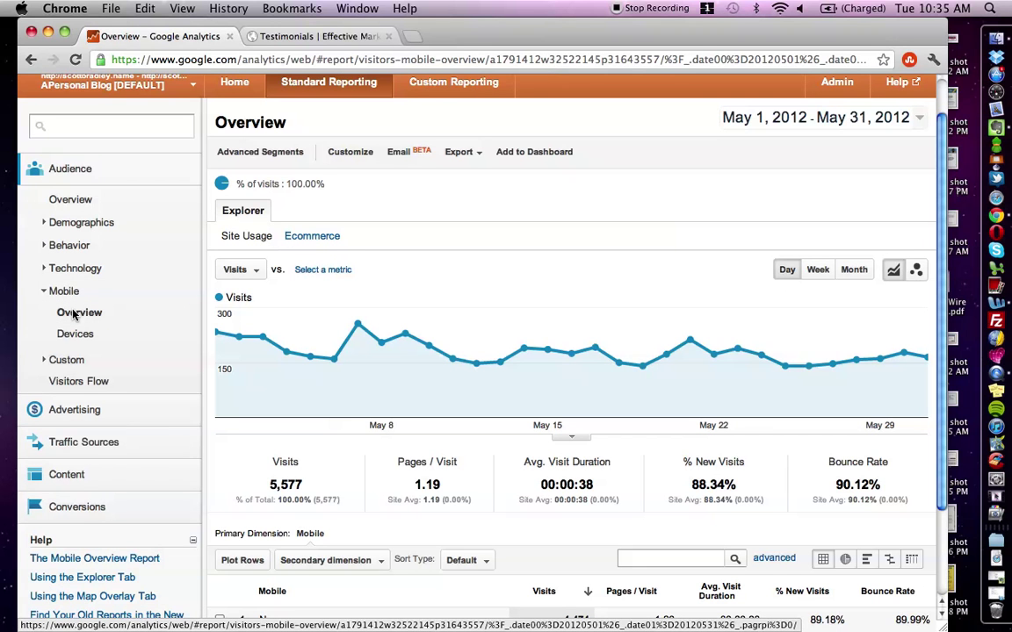
pyautogui.scroll(-3, 462, 297)
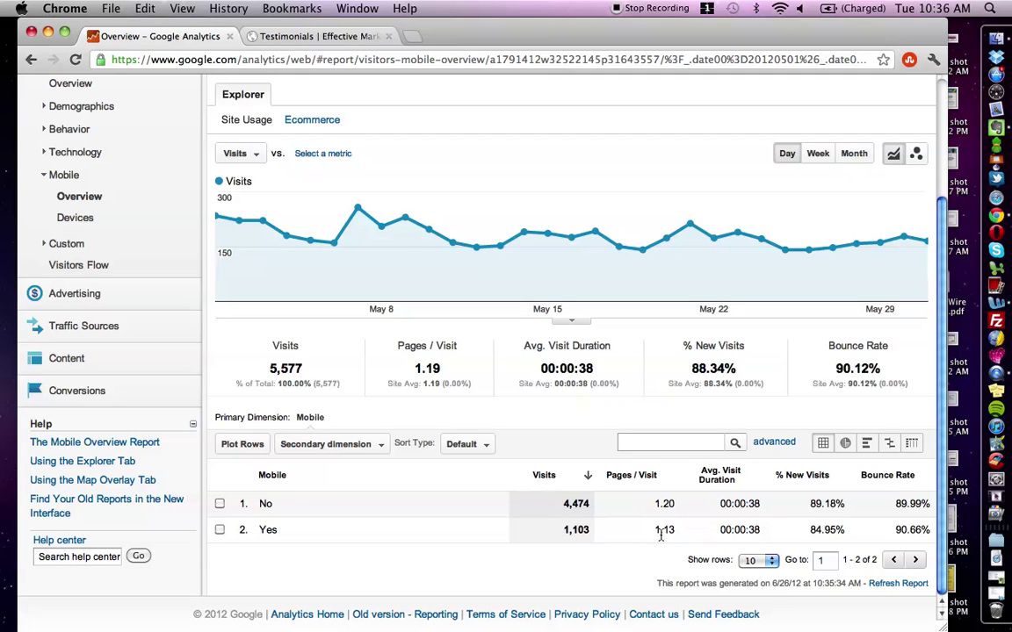
pyautogui.moveTo(760, 517)
pyautogui.mouseDown()
pyautogui.moveTo(775, 512)
pyautogui.moveTo(788, 531)
pyautogui.moveTo(769, 536)
pyautogui.mouseUp()
pyautogui.click(770, 537)
pyautogui.scroll(3, 409, 567)
pyautogui.scroll(-2, 408, 564)
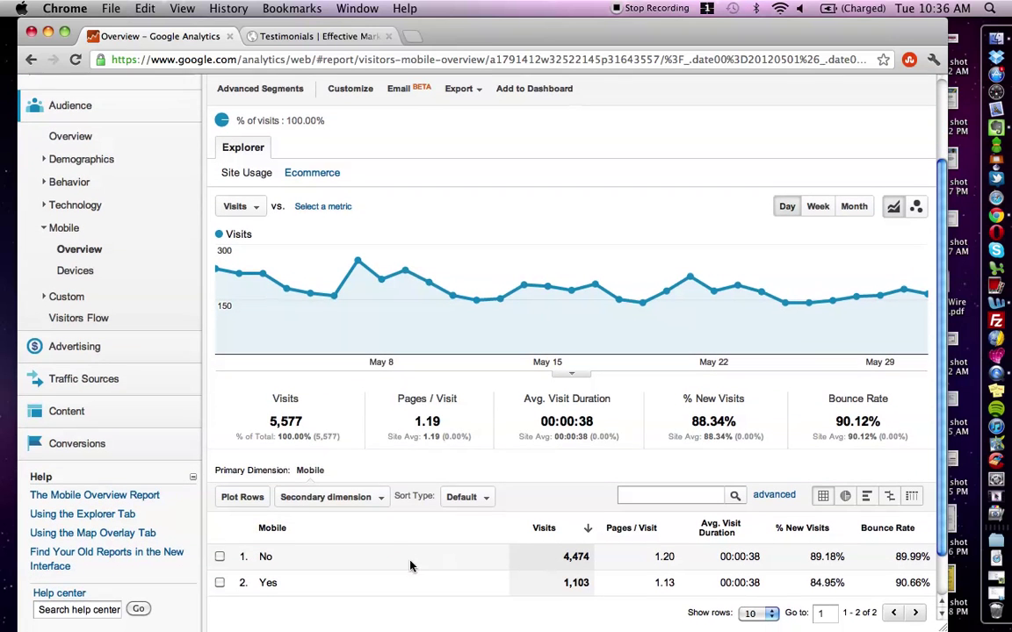
# Add Landing Page from the Traffic Sources group as the secondary dimension of the Mobile Overview table
pyautogui.click(334, 499)
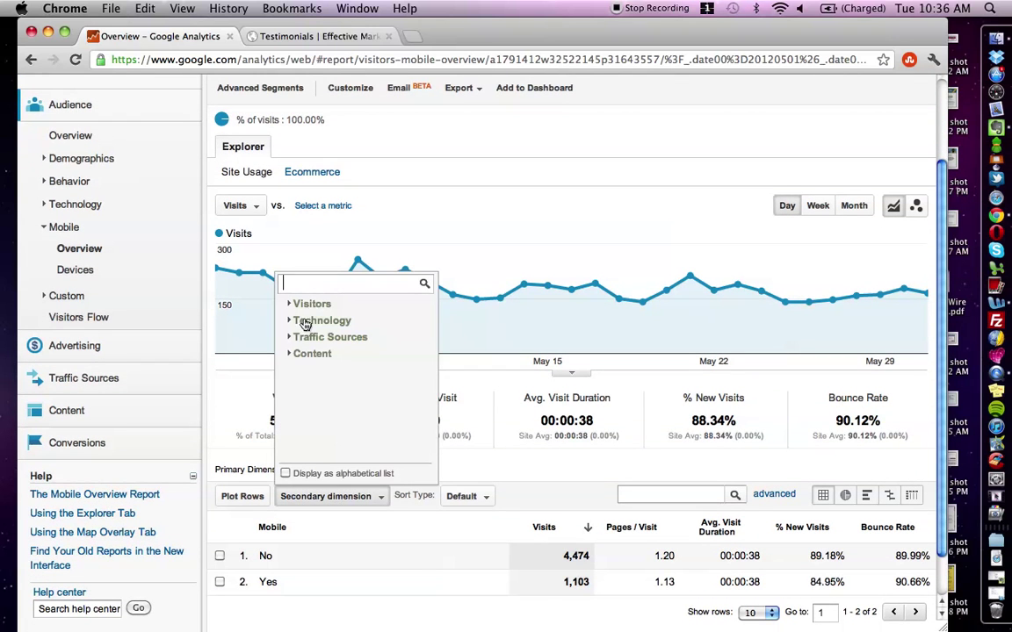
pyautogui.click(294, 357)
pyautogui.click(296, 339)
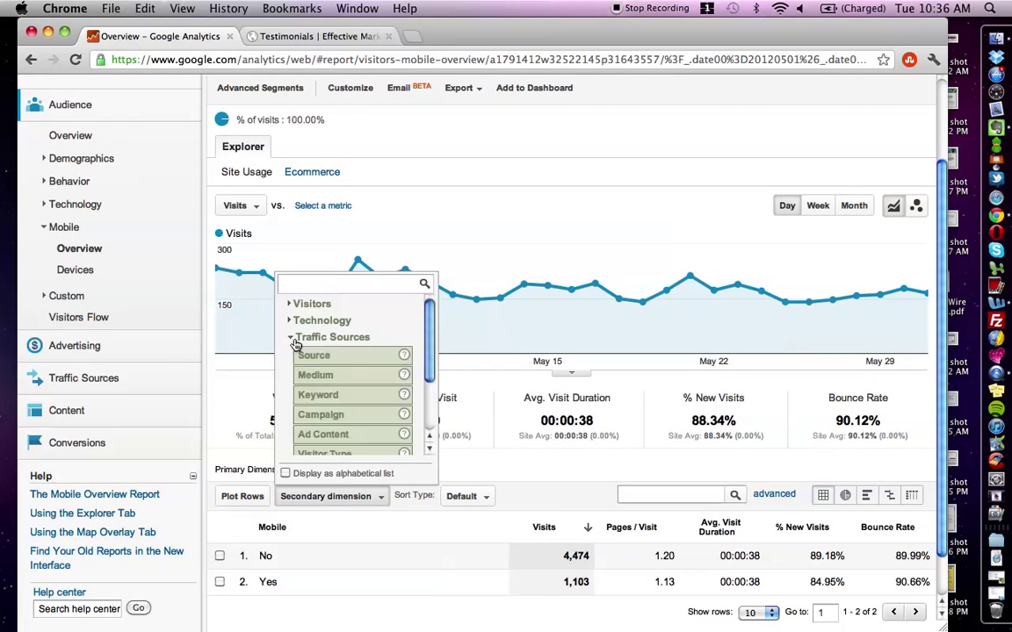
pyautogui.scroll(-3, 295, 344)
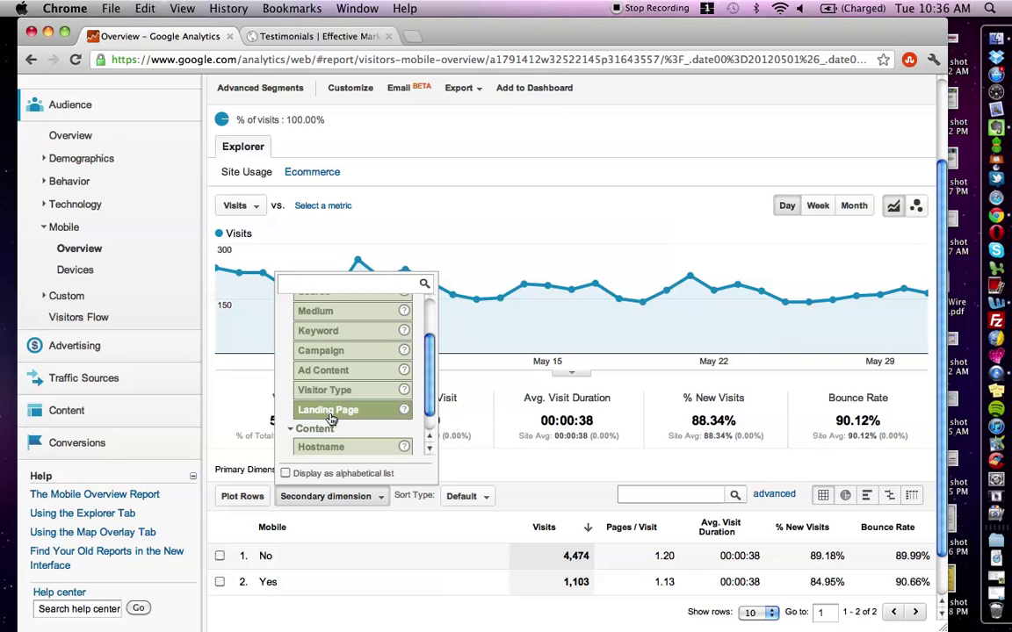
pyautogui.click(331, 412)
pyautogui.scroll(-5, 416, 426)
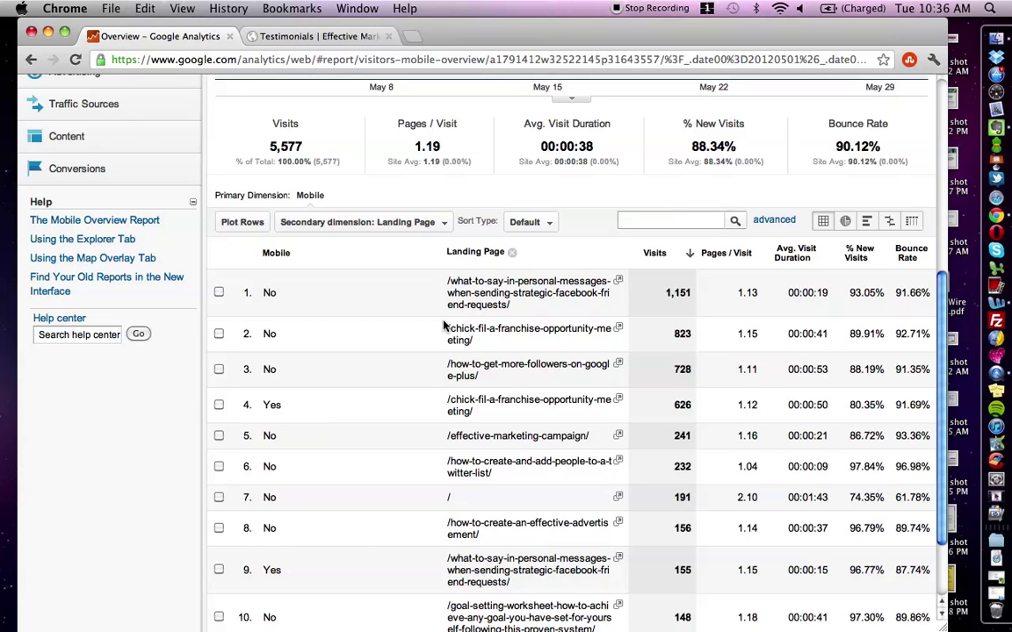
# Compare mobile and non-mobile visits for the top landing pages, including the Chick-fil-A franchise meeting and effective marketing campaign pages
pyautogui.moveTo(444, 326); pyautogui.dragTo(531, 348)
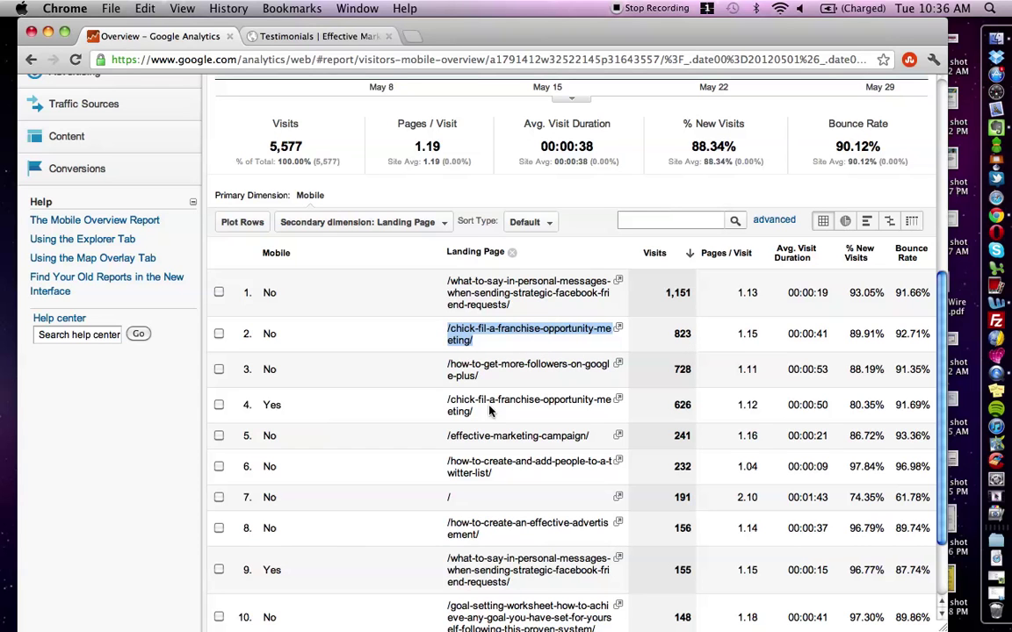
pyautogui.moveTo(450, 401); pyautogui.dragTo(667, 404)
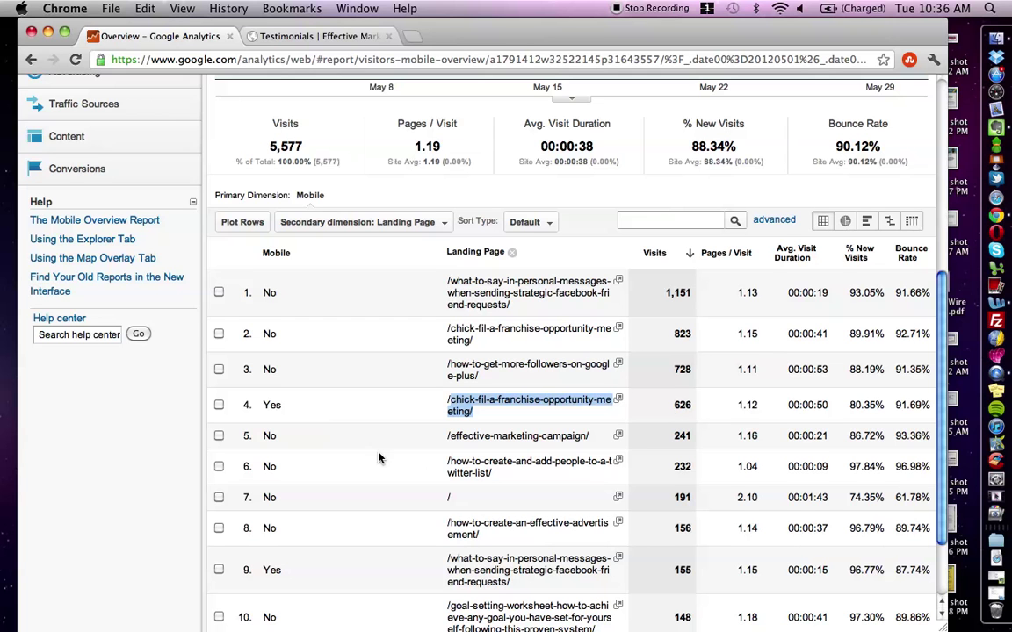
pyautogui.scroll(-3, 378, 456)
pyautogui.moveTo(448, 341); pyautogui.dragTo(564, 352)
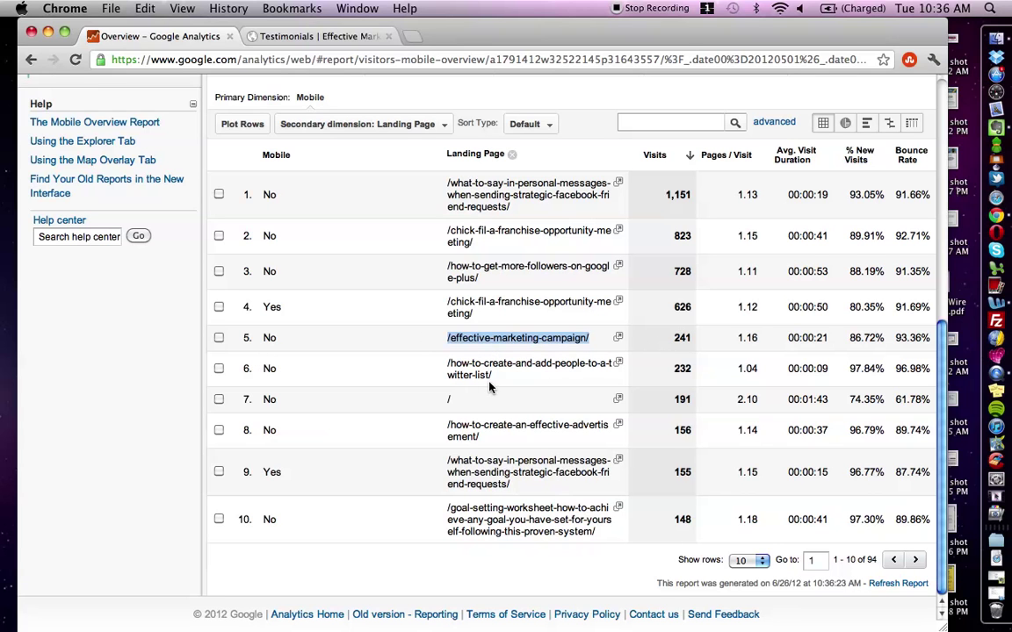
pyautogui.scroll(5, 456, 395)
pyautogui.scroll(-3, 463, 412)
pyautogui.click(498, 415)
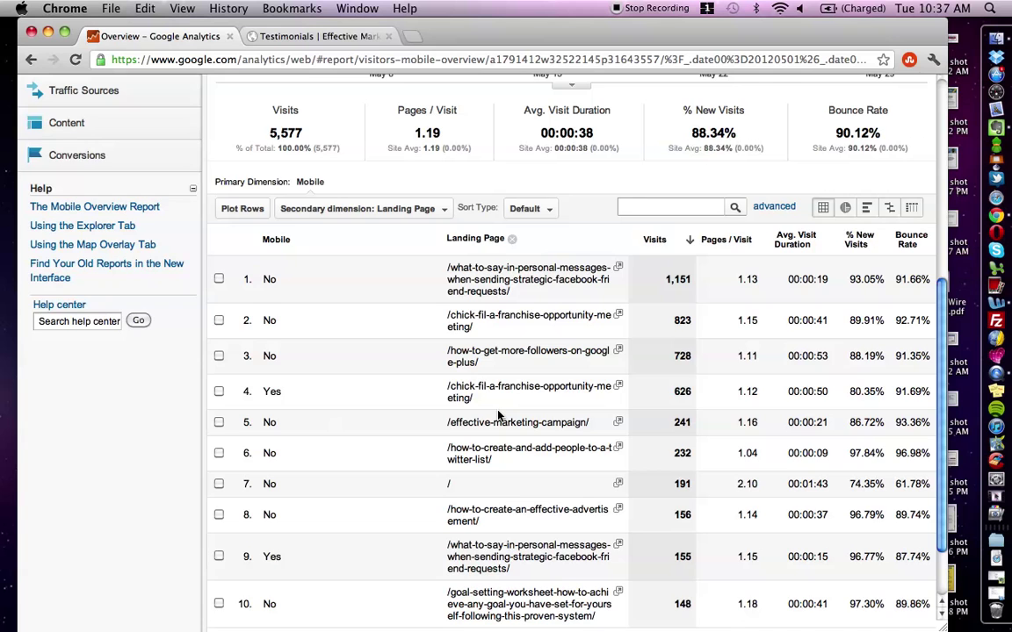
# Check the Custom report group, collapse the Custom and Mobile groups, and return to the start of the Mobile Overview report
pyautogui.scroll(5, 498, 416)
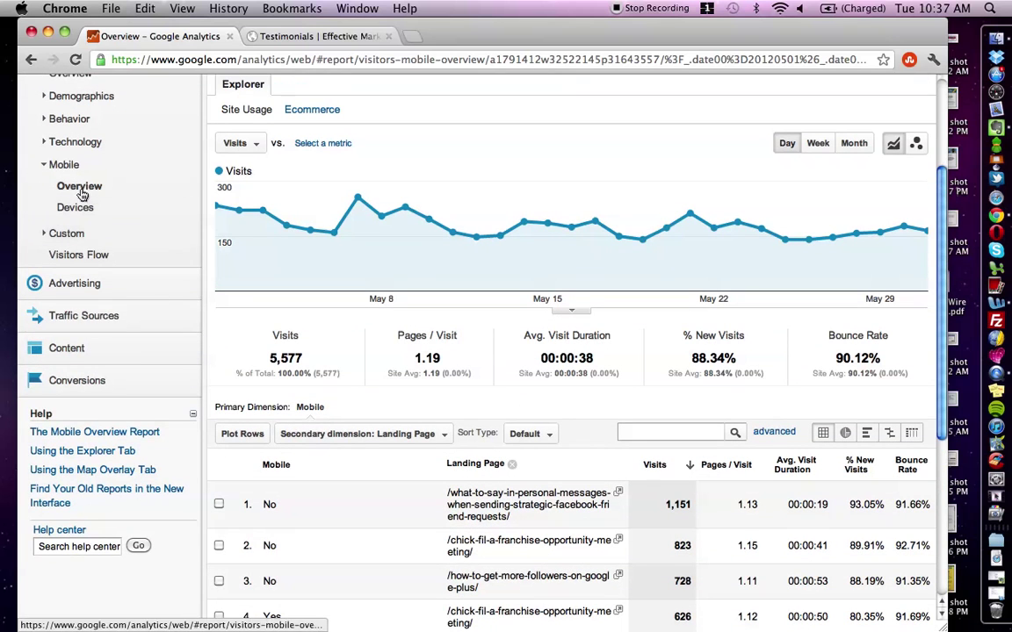
pyautogui.click(69, 235)
pyautogui.click(70, 235)
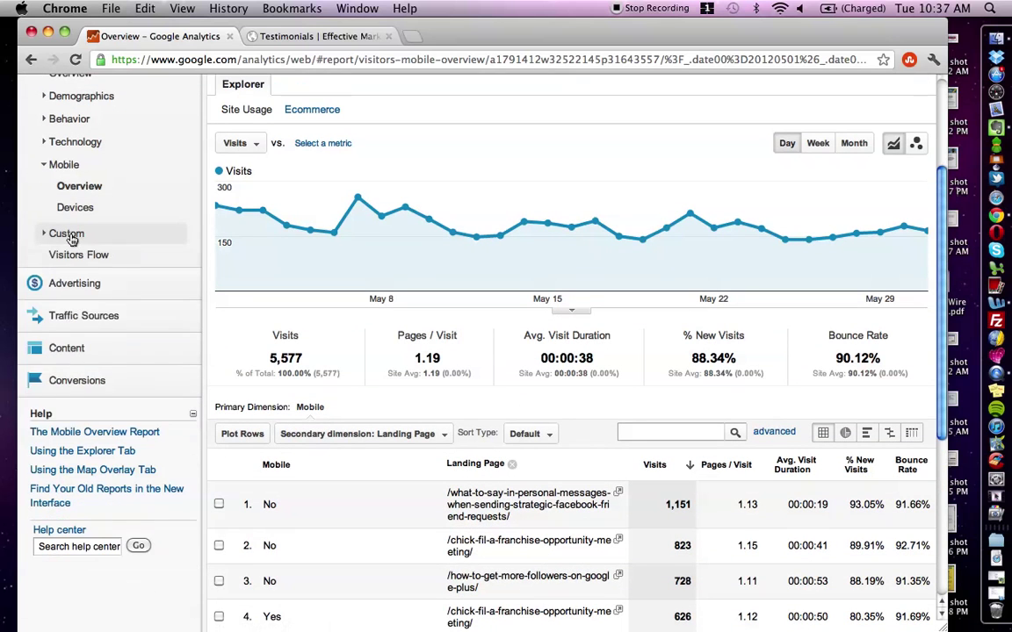
pyautogui.click(64, 166)
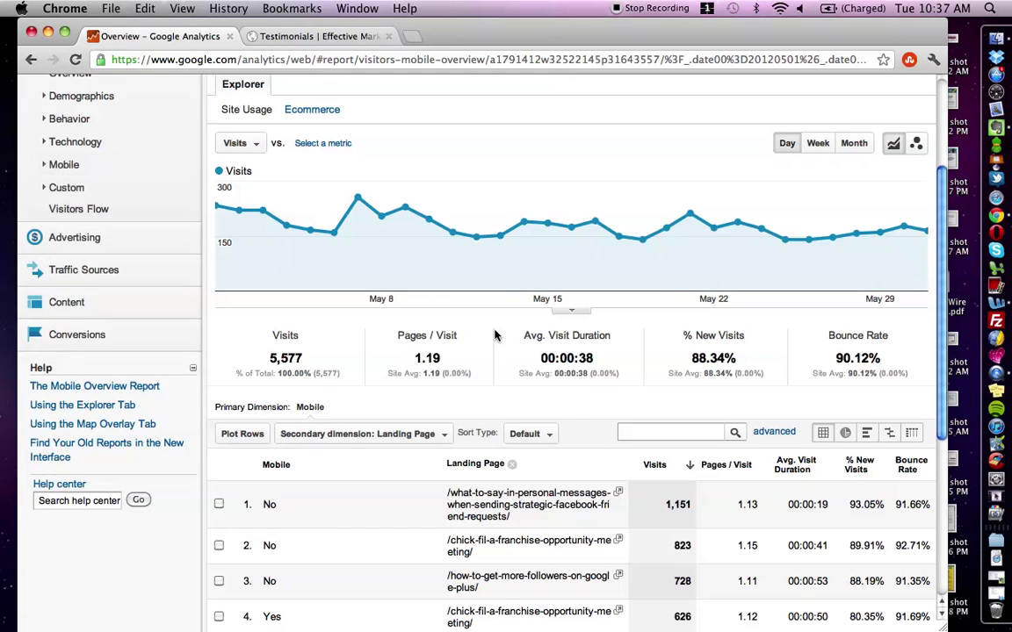
pyautogui.scroll(4, 494, 335)
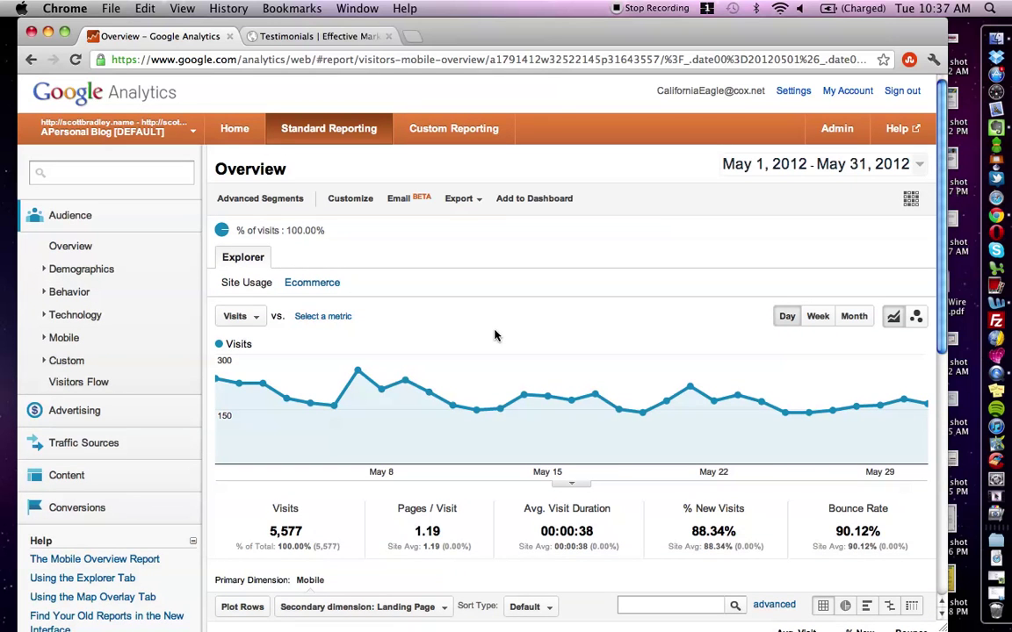